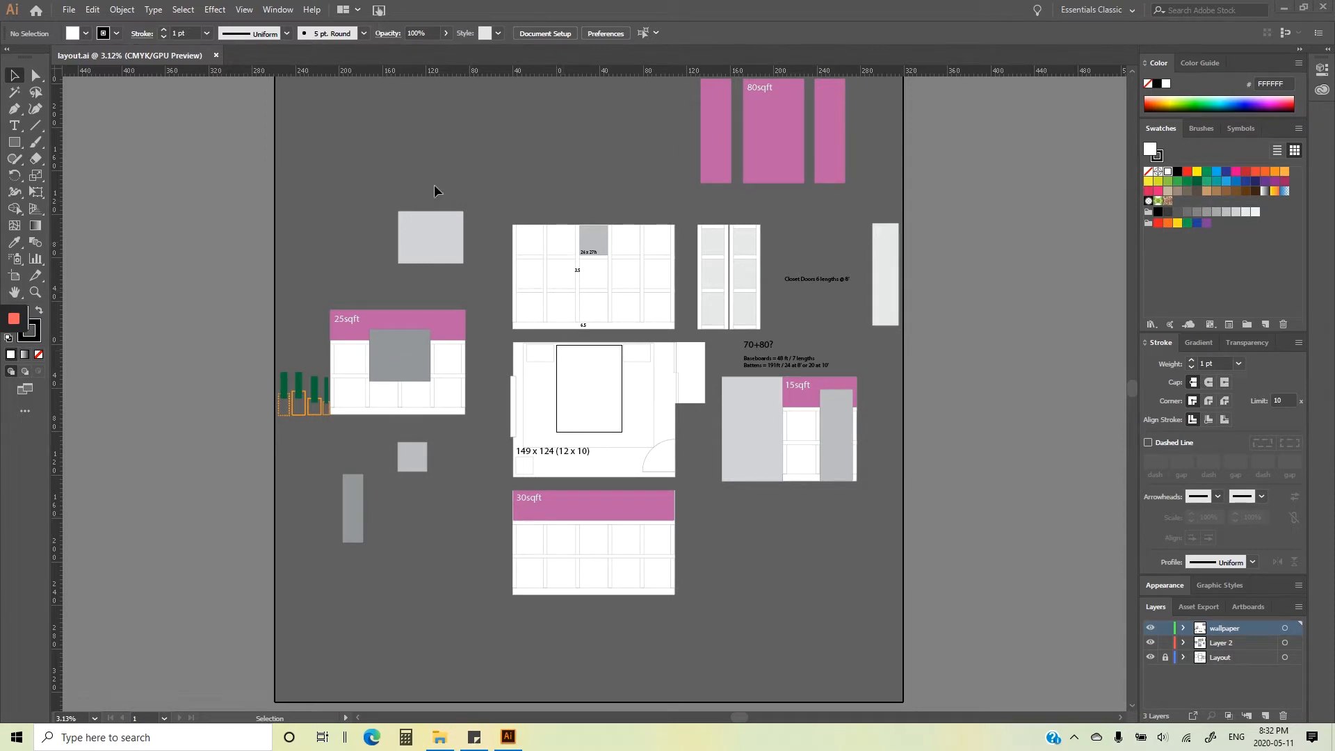
- Create a new document from the recent Postcard preset at 288 × 560 pt
left_click(68, 10)
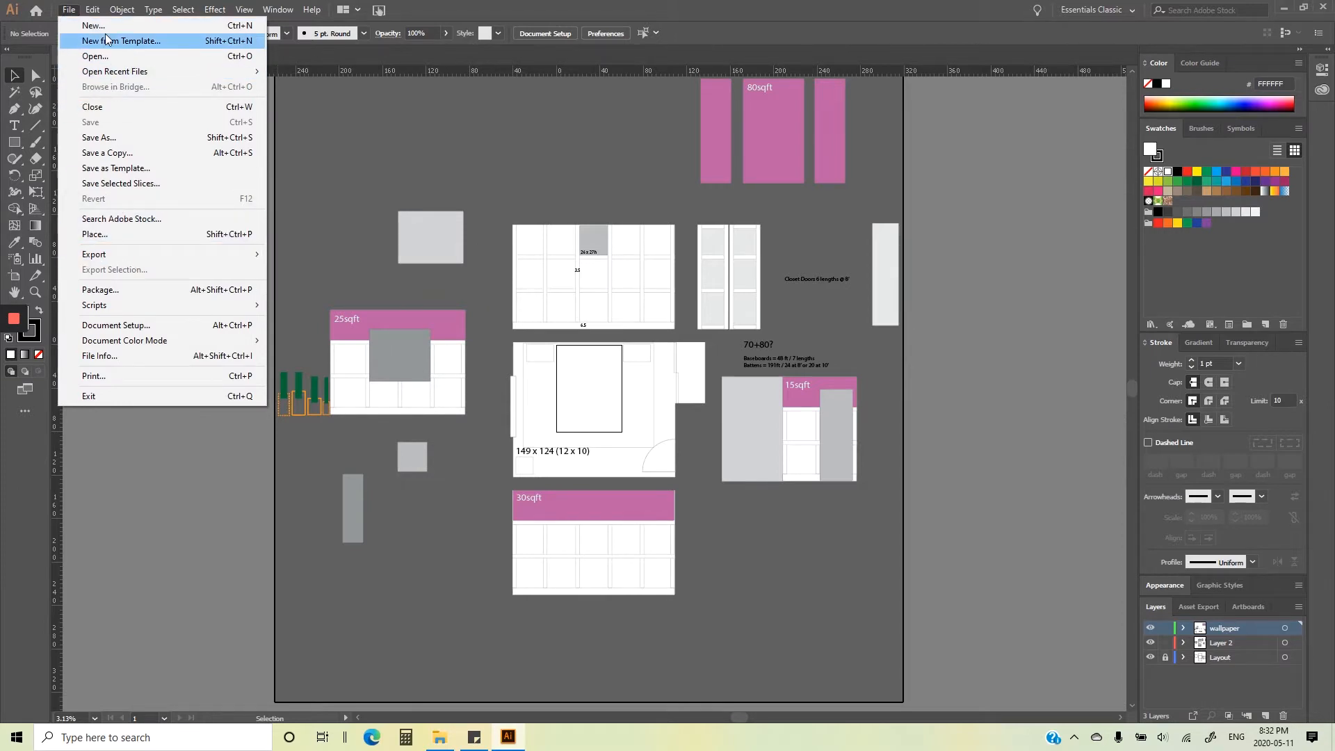
left_click(69, 10)
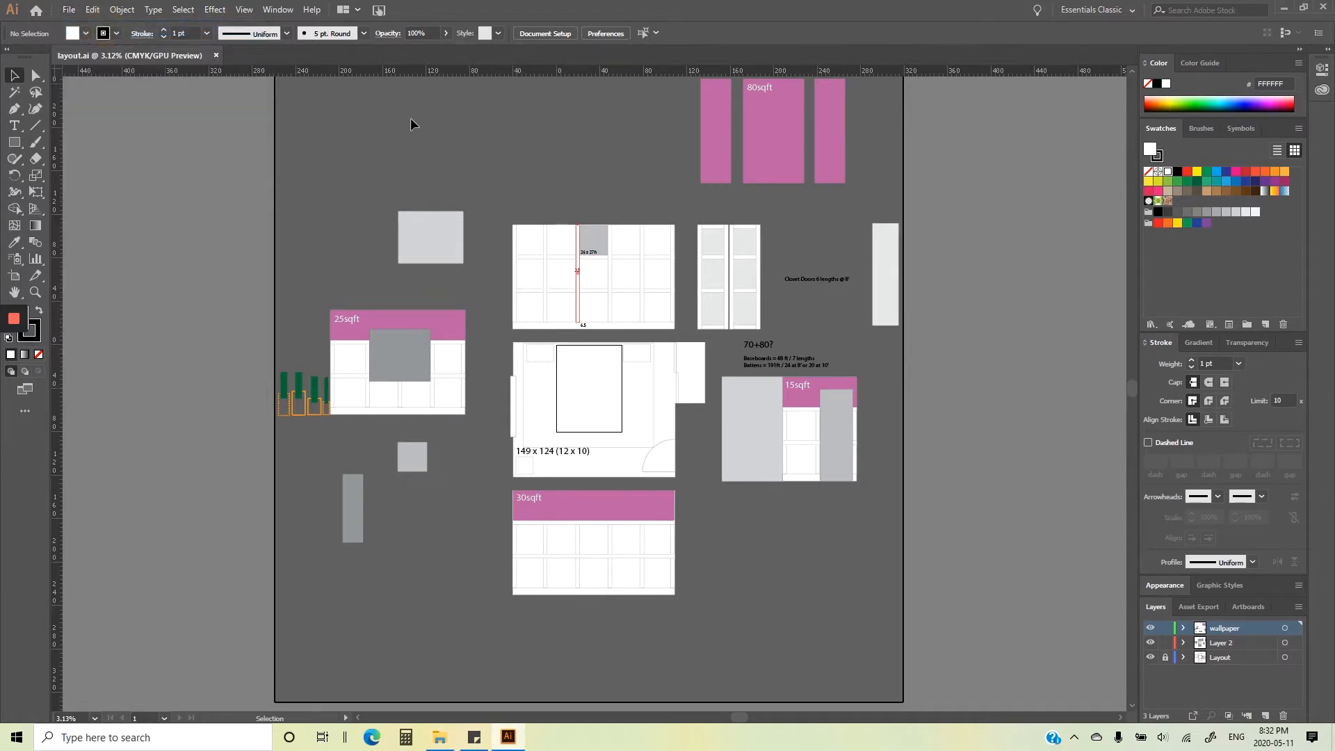
key("ctrl+n")
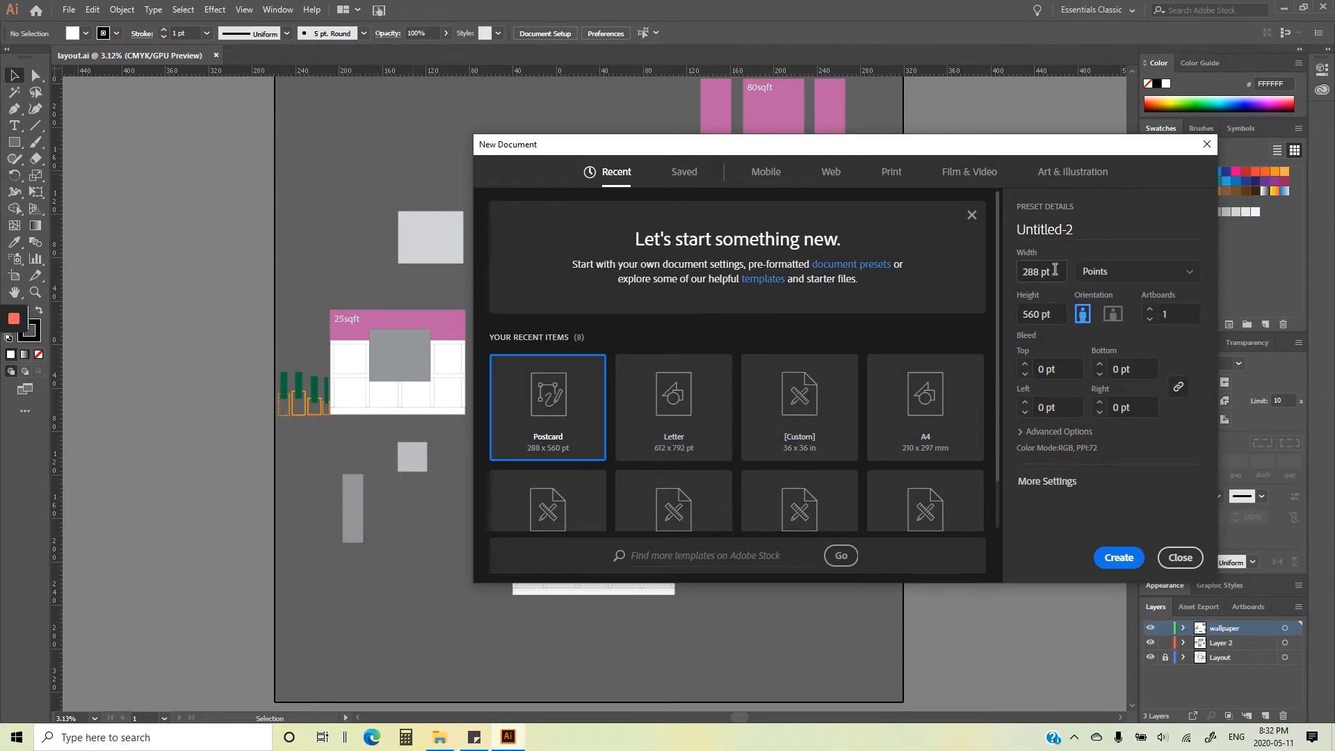
left_click(1118, 558)
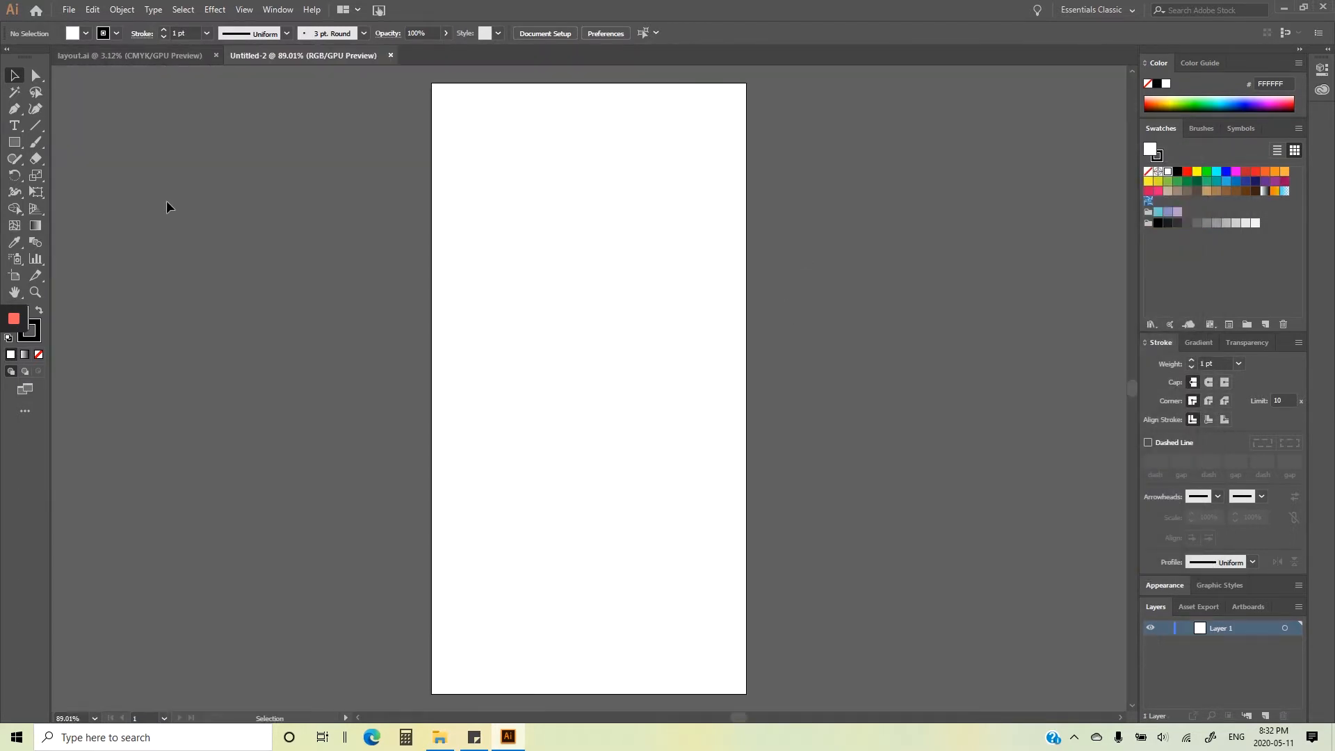
- Resize the artboard to 120 pt wide and 144 pt high
left_click(15, 276)
left_click(665, 269)
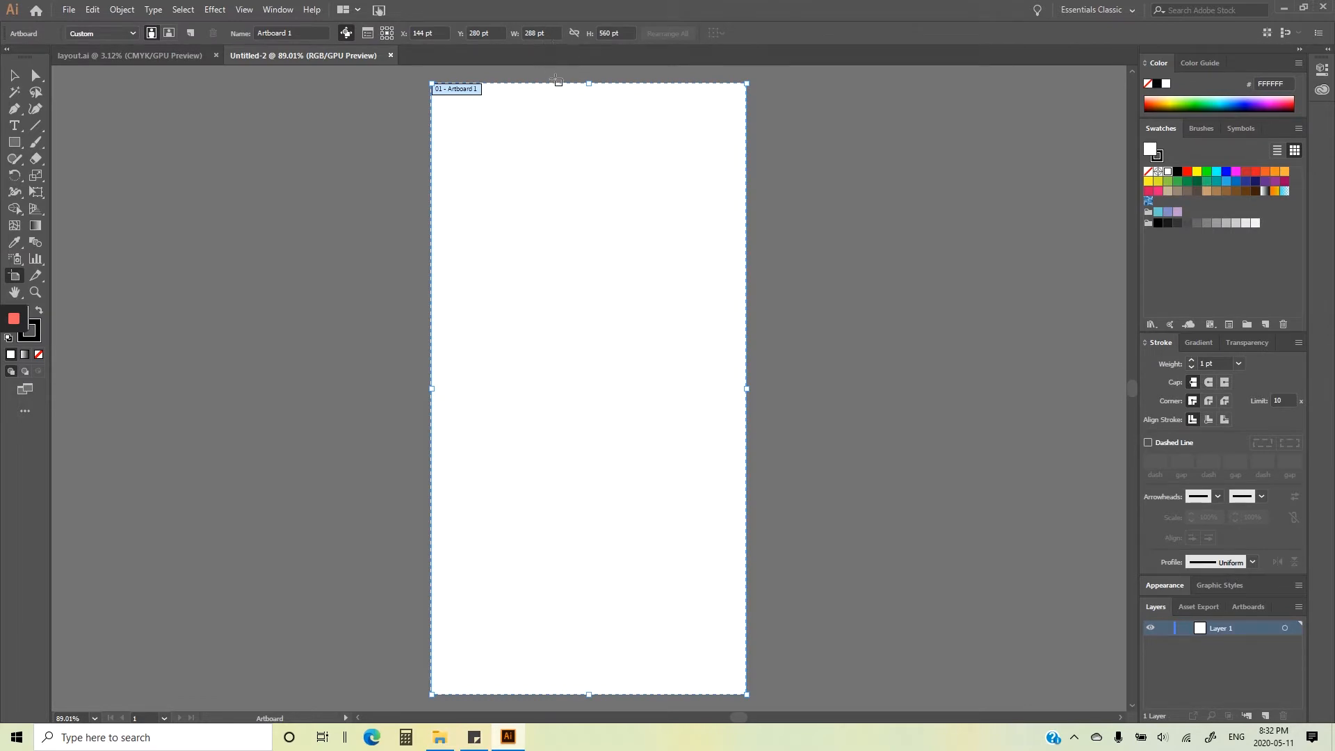
left_click(549, 31)
type("120")
key("Return")
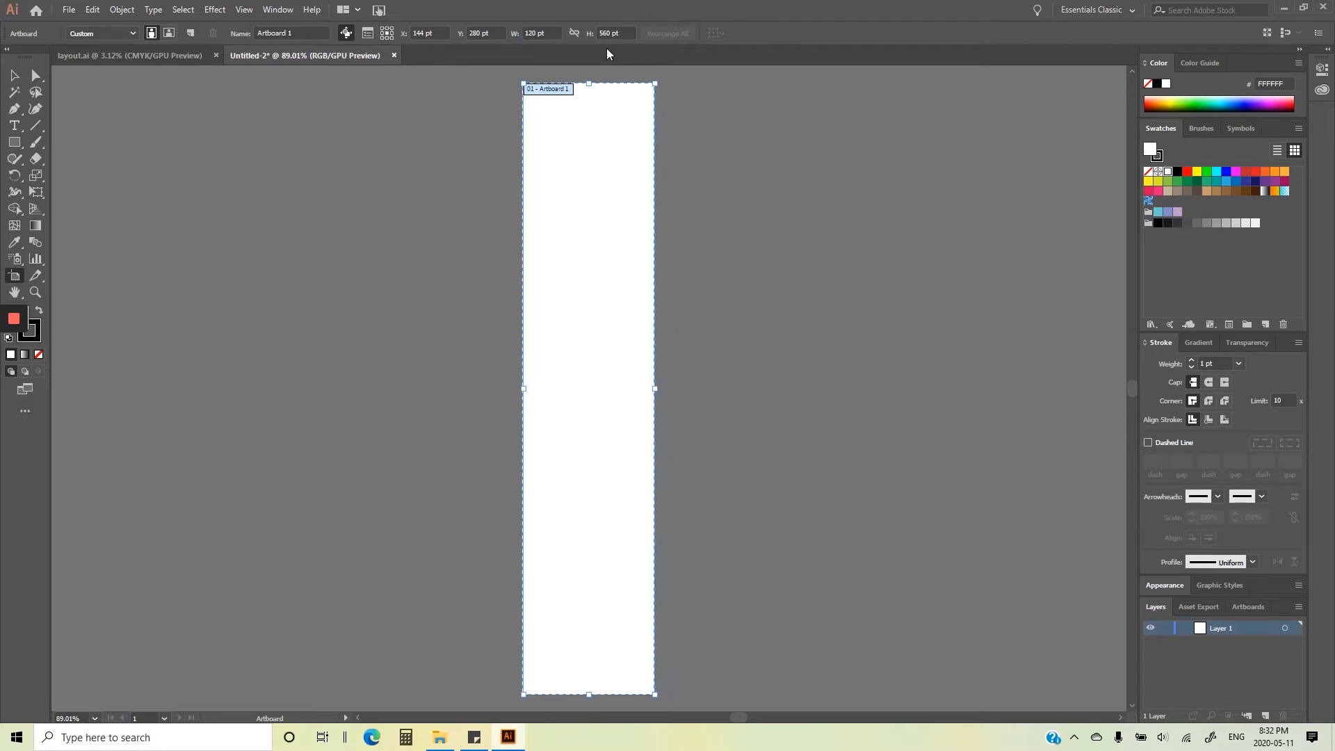
key("Tab")
type("144")
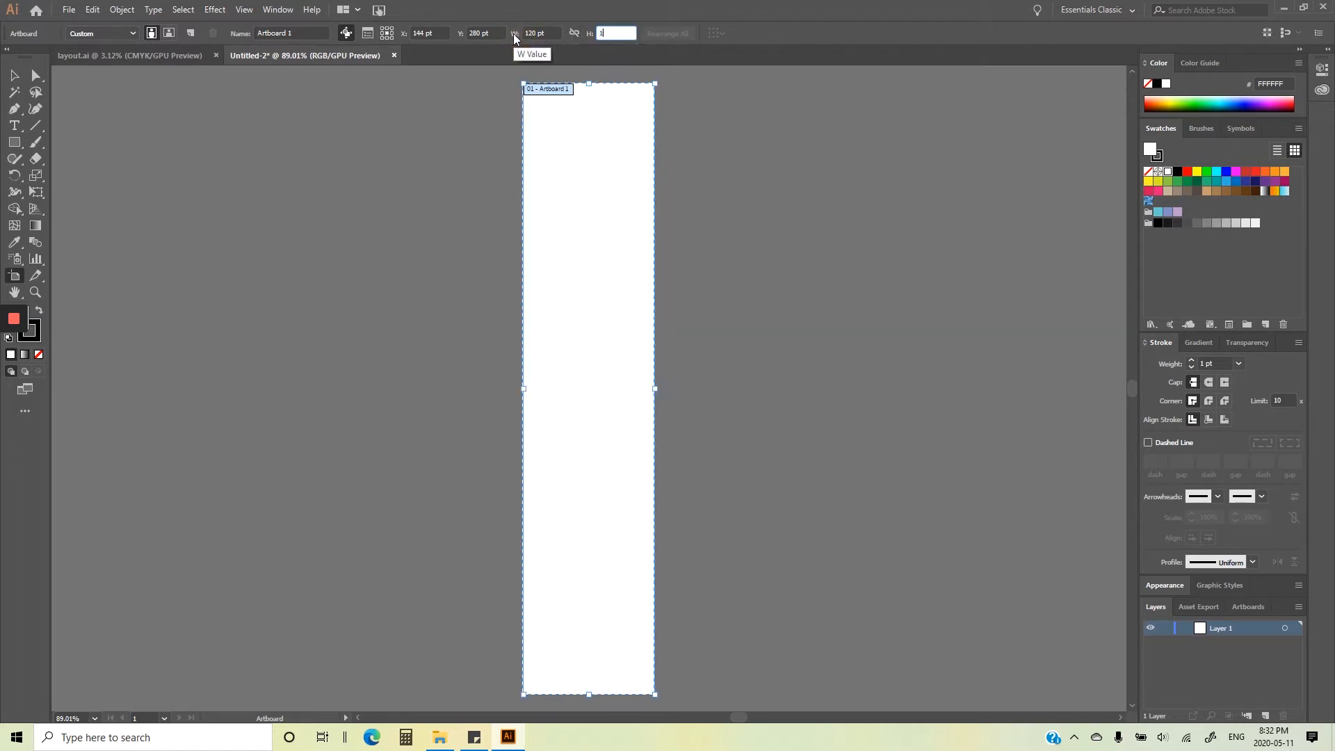
key("Return")
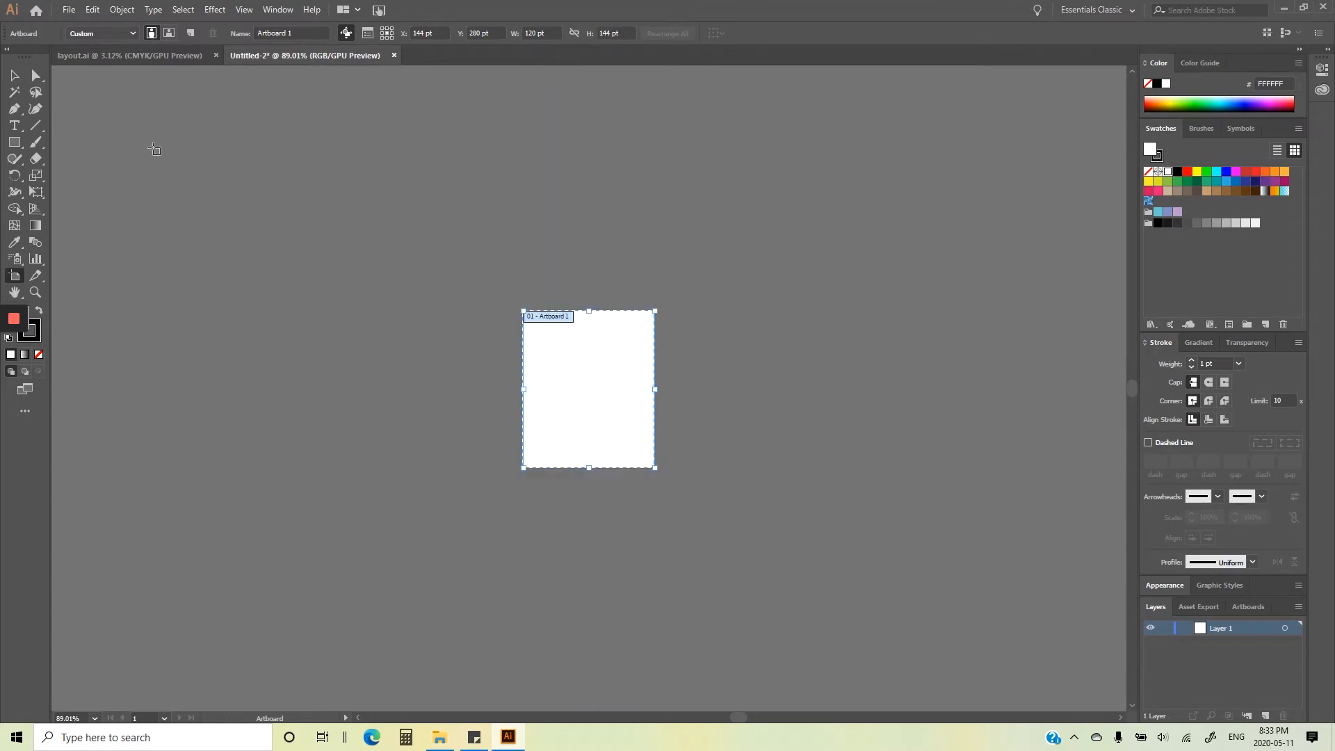
- Show the rulers for the document and keep their units set to points
left_click(14, 75)
left_click(35, 293)
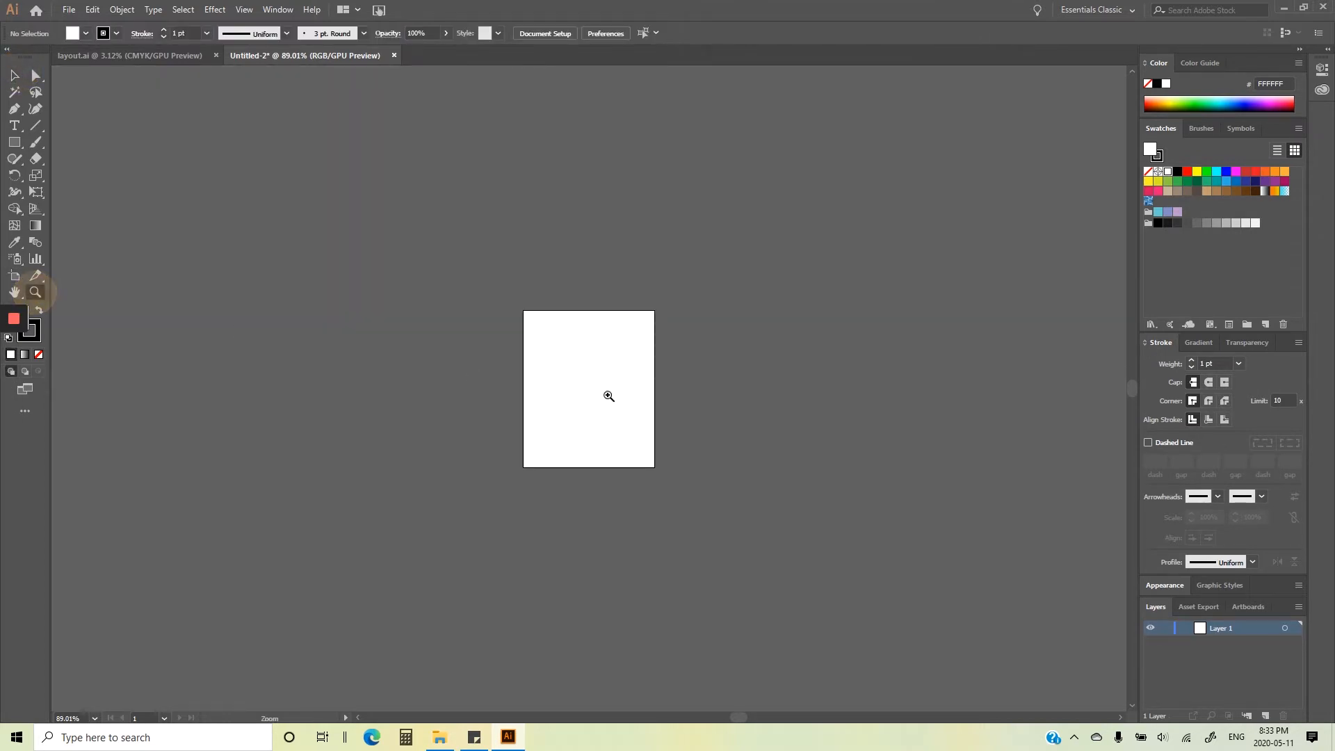
left_click_drag(606, 381, 733, 410)
left_click(12, 77)
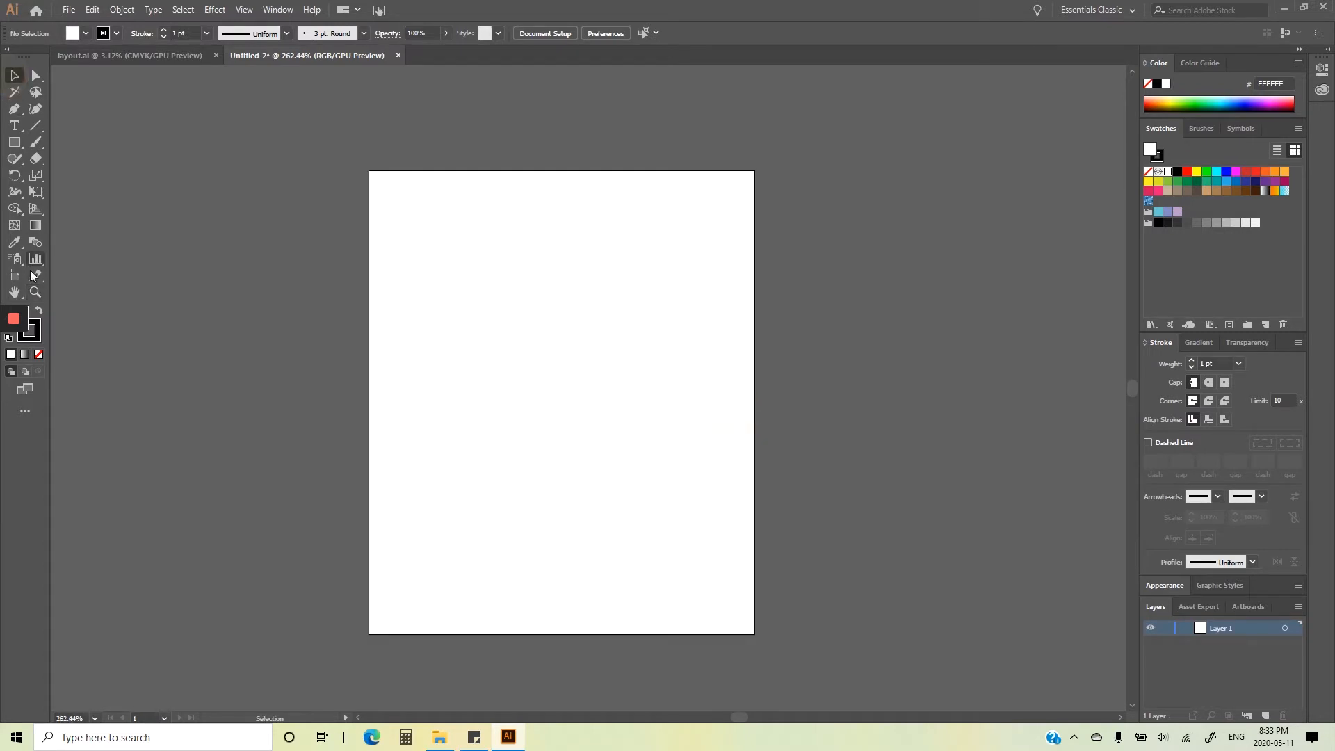
left_click(14, 276)
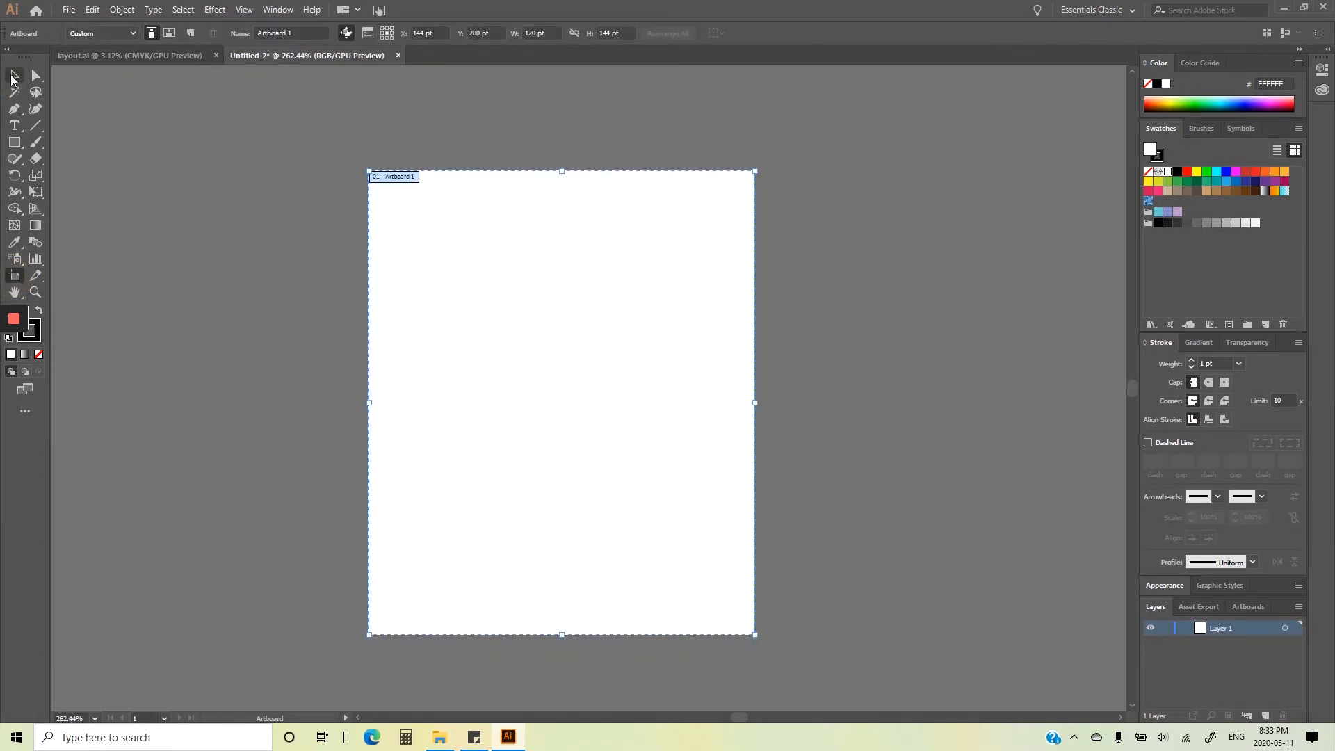
left_click(542, 33)
left_click(548, 34)
left_click(245, 9)
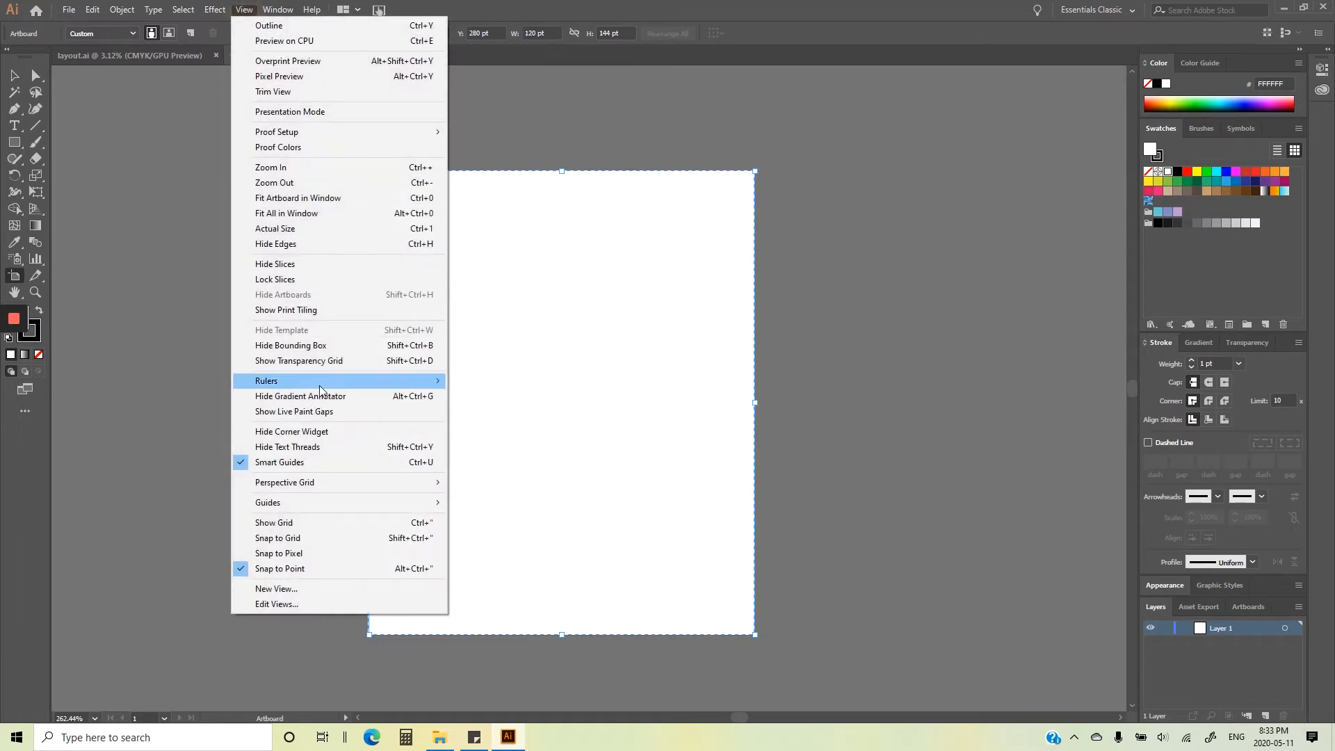
mouse_move(322, 381)
left_click(482, 381)
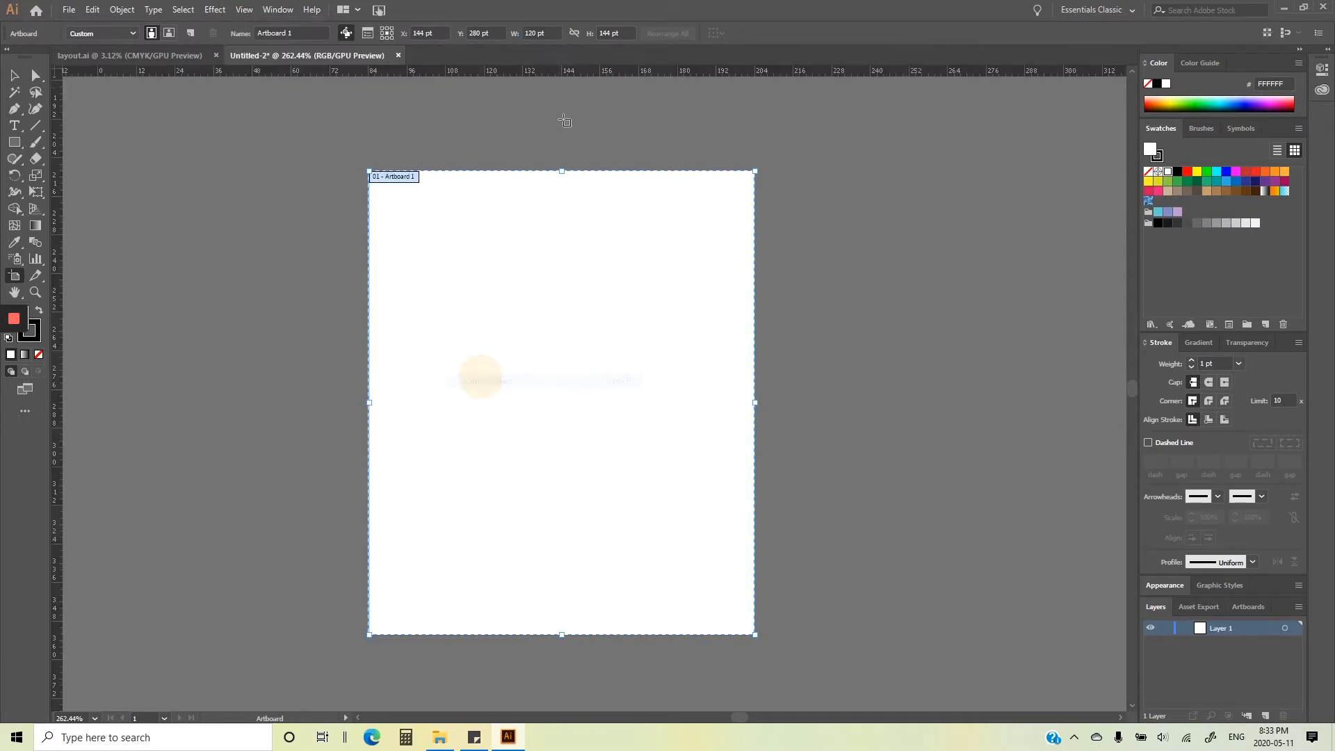
right_click(558, 71)
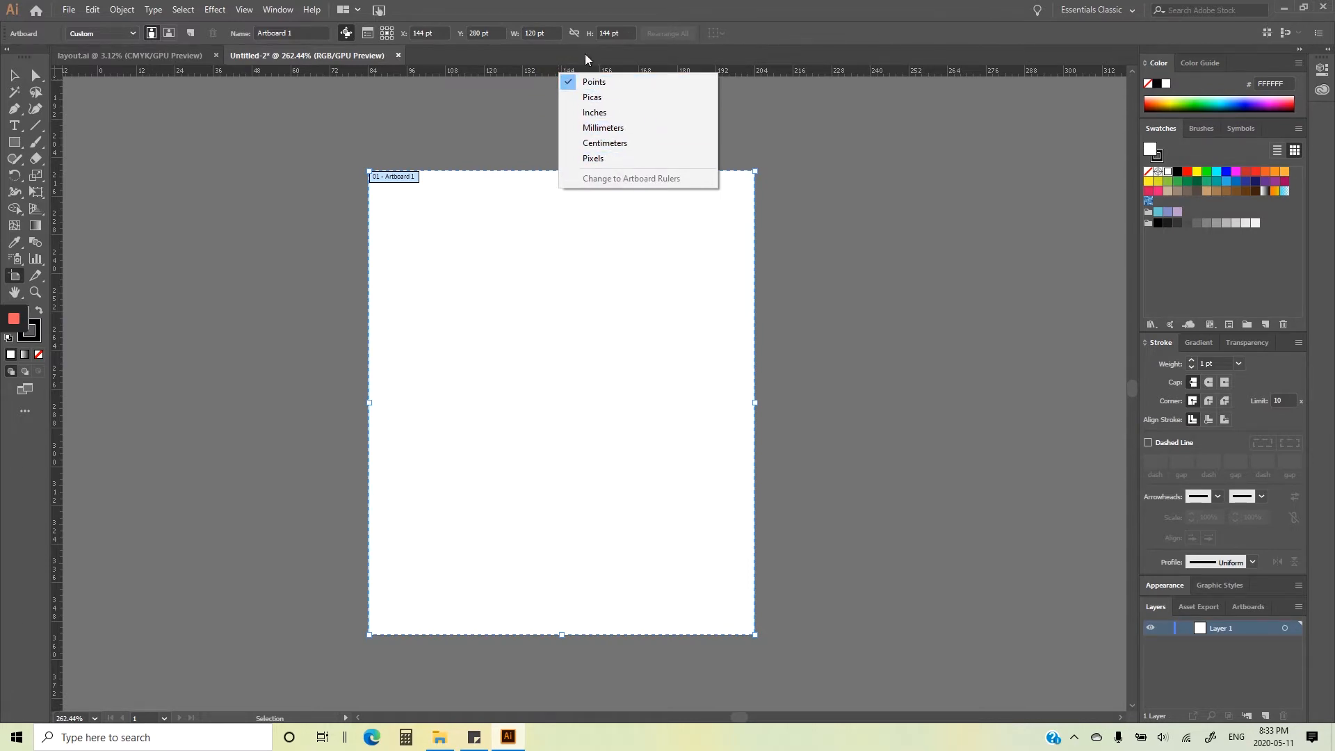
left_click(603, 81)
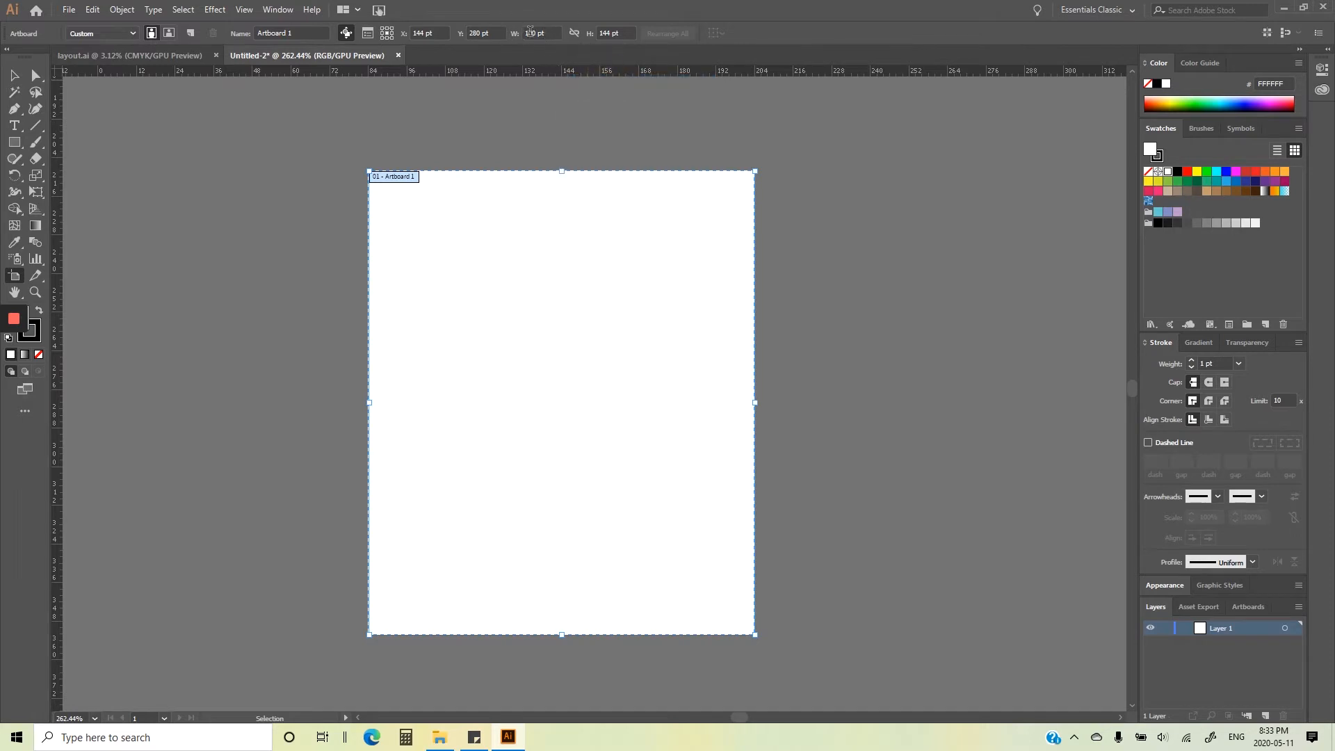
left_click_drag(525, 33, 570, 33)
double_click(620, 33)
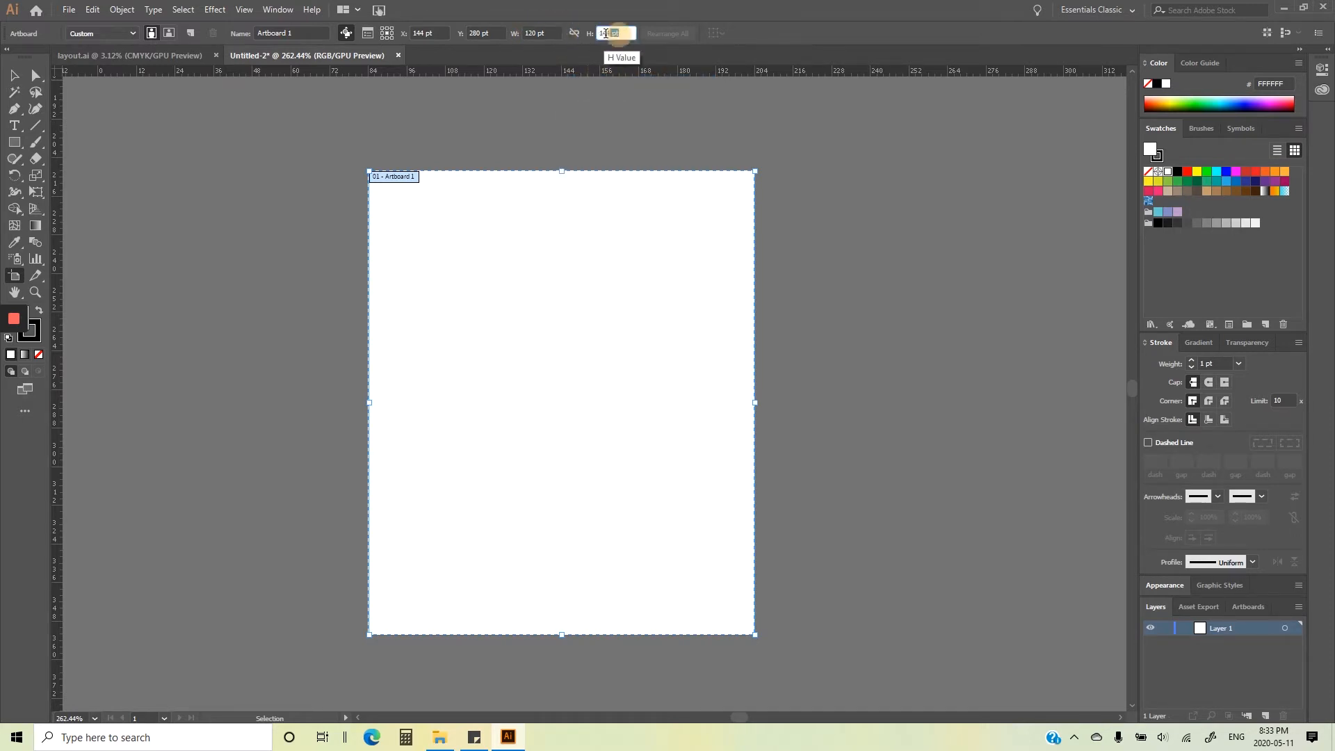
left_click(656, 197)
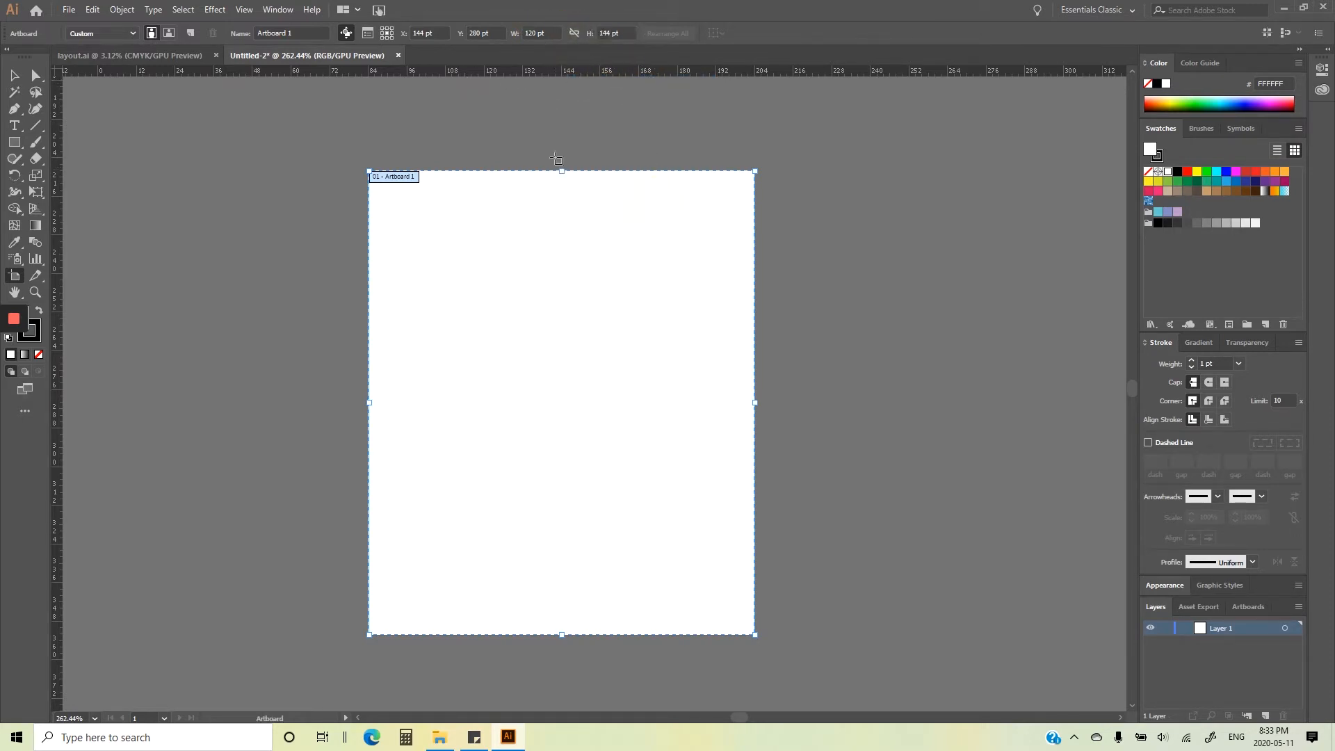
- Draw a rectangle in the upper middle of the artboard and size it 80 pt wide by 60 pt high
left_click(16, 143)
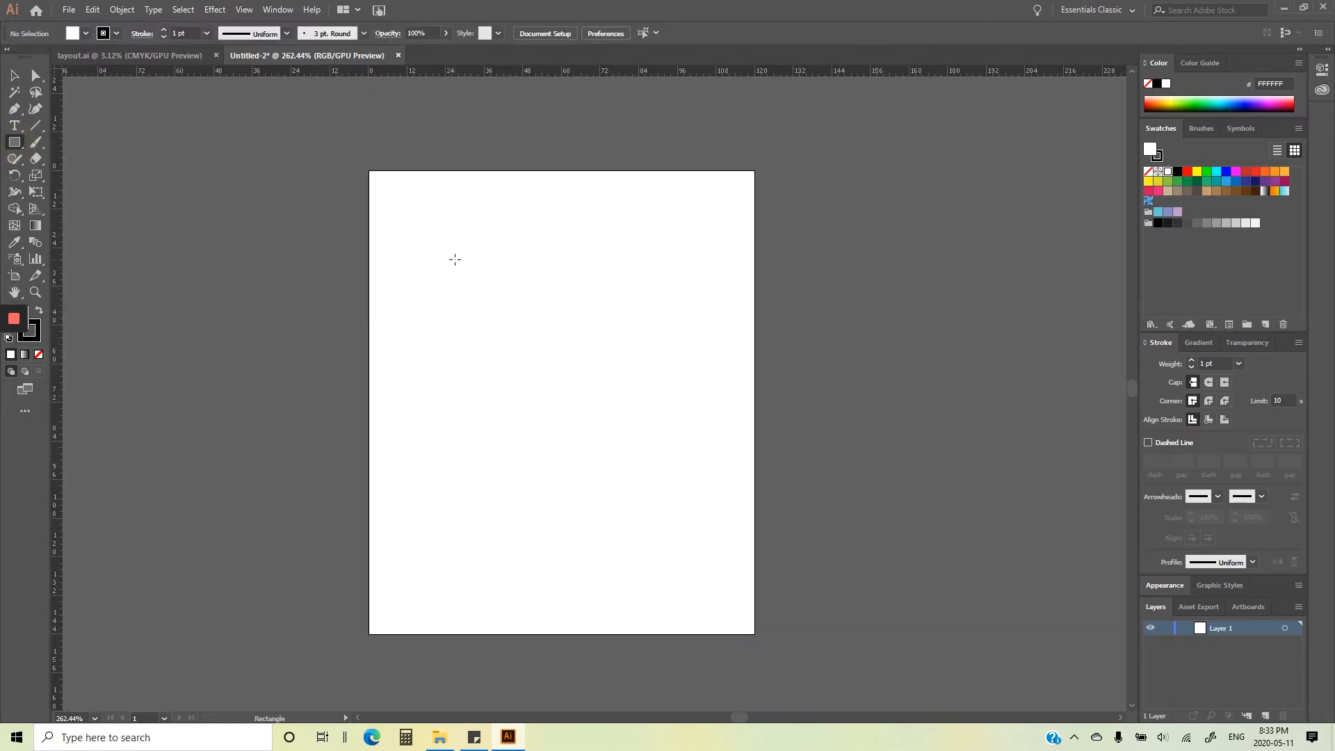
left_click_drag(455, 256, 707, 454)
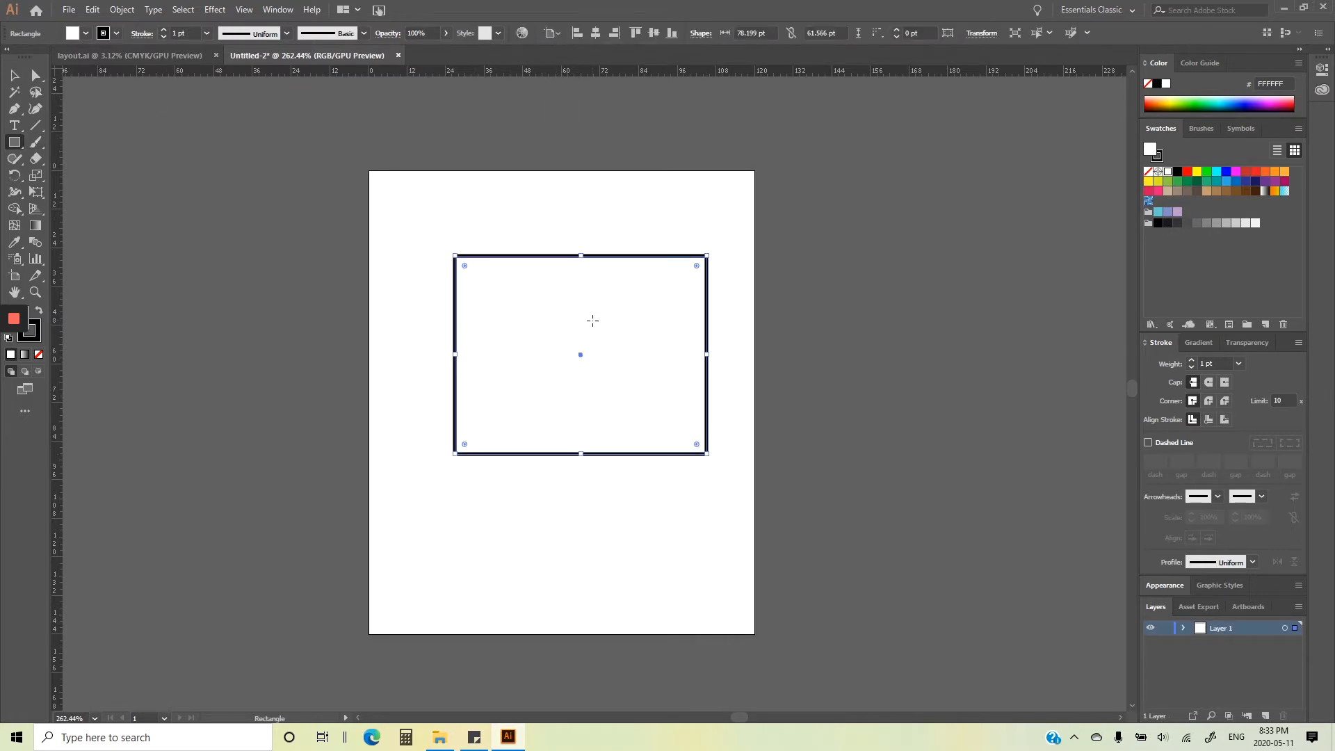
left_click(842, 33)
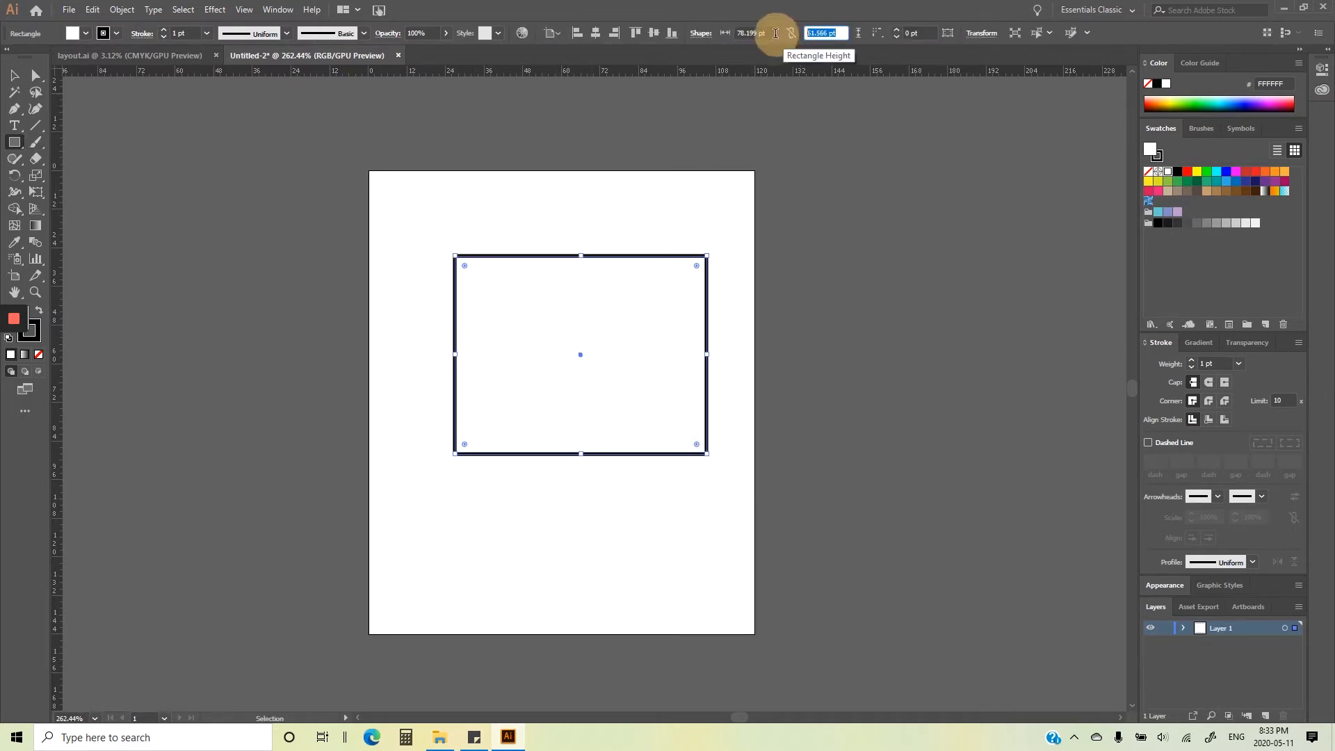
type("60")
key("Return")
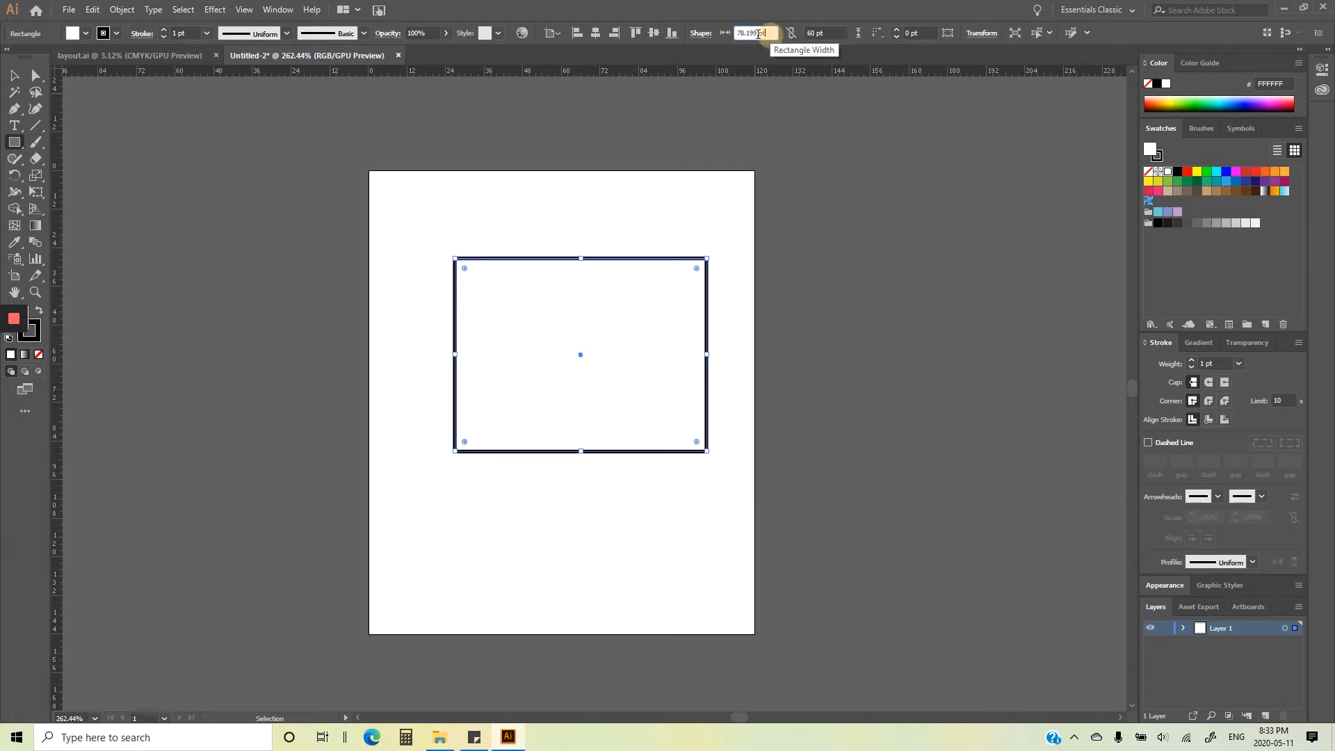
left_click(752, 34)
type("80")
key("Return")
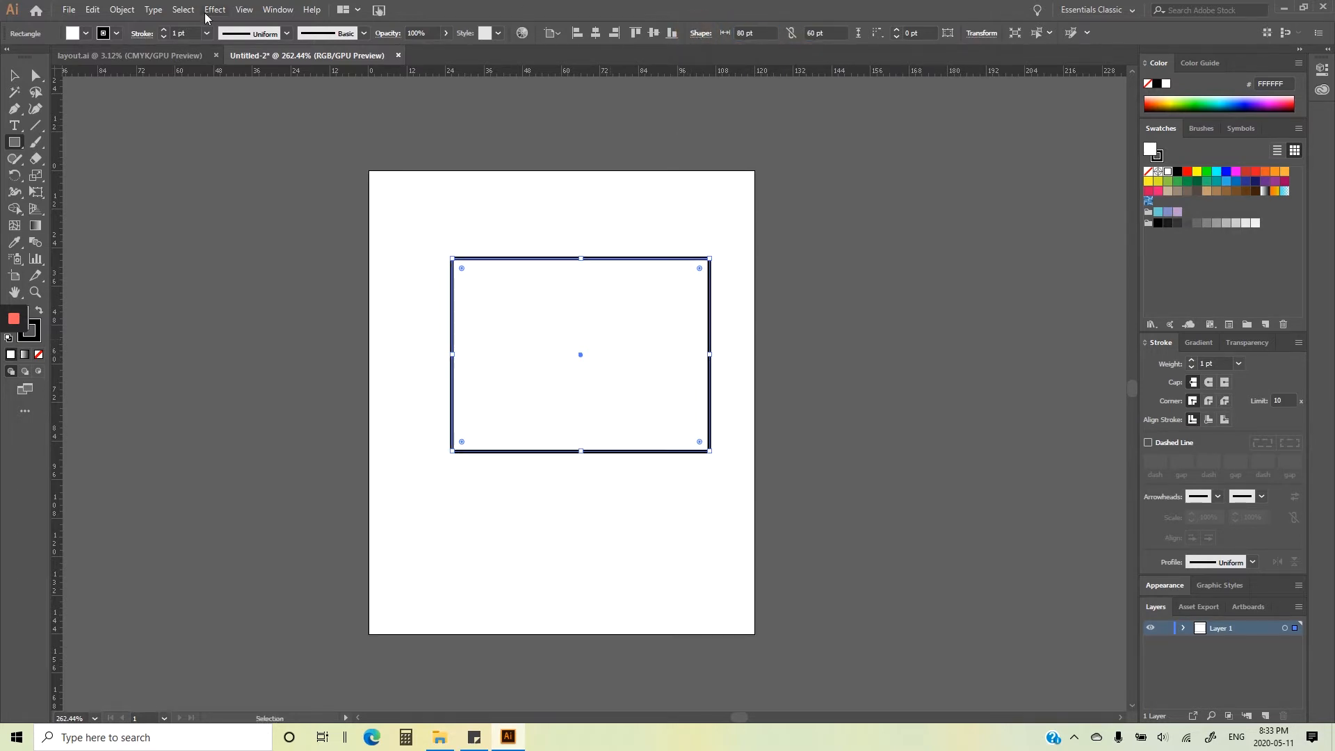
- Move the 80 × 60 pt rectangle down and right, close to the artboard's right edge, and deselect it
key("v")
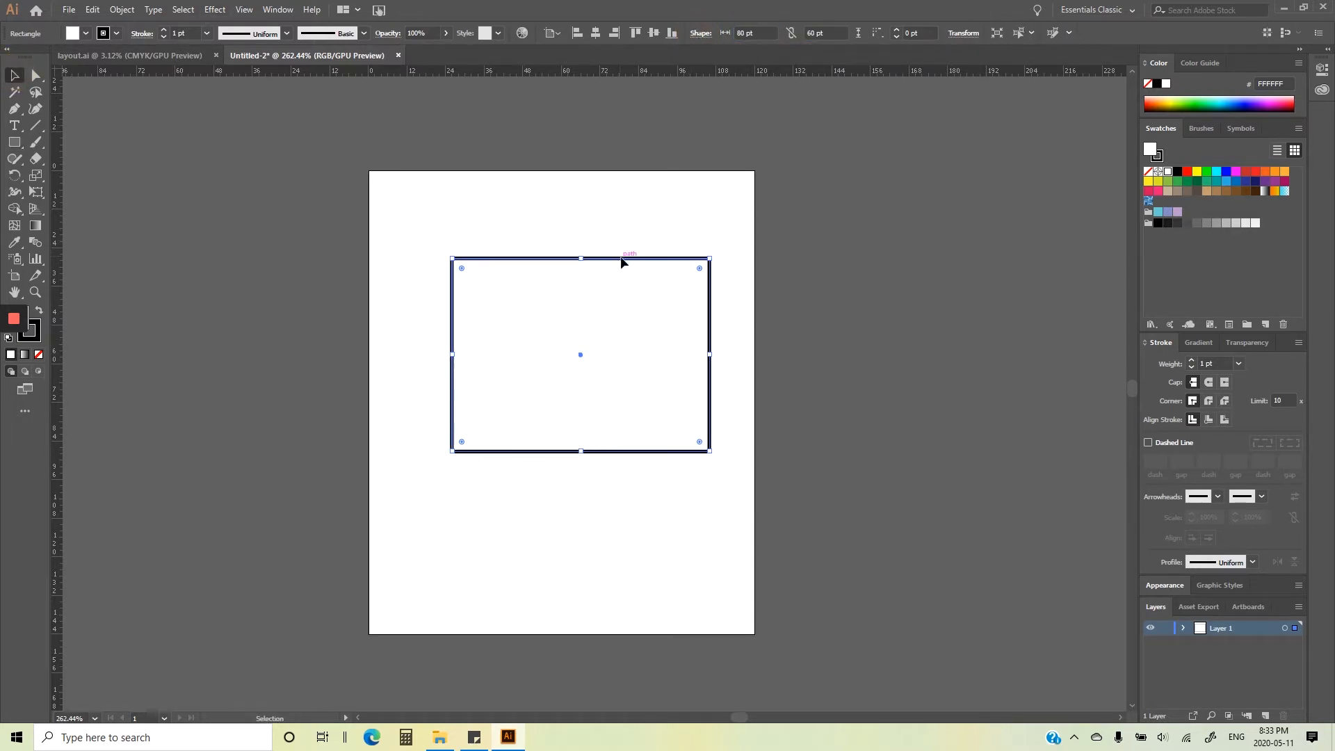
left_click_drag(617, 258, 700, 319)
left_click(798, 408)
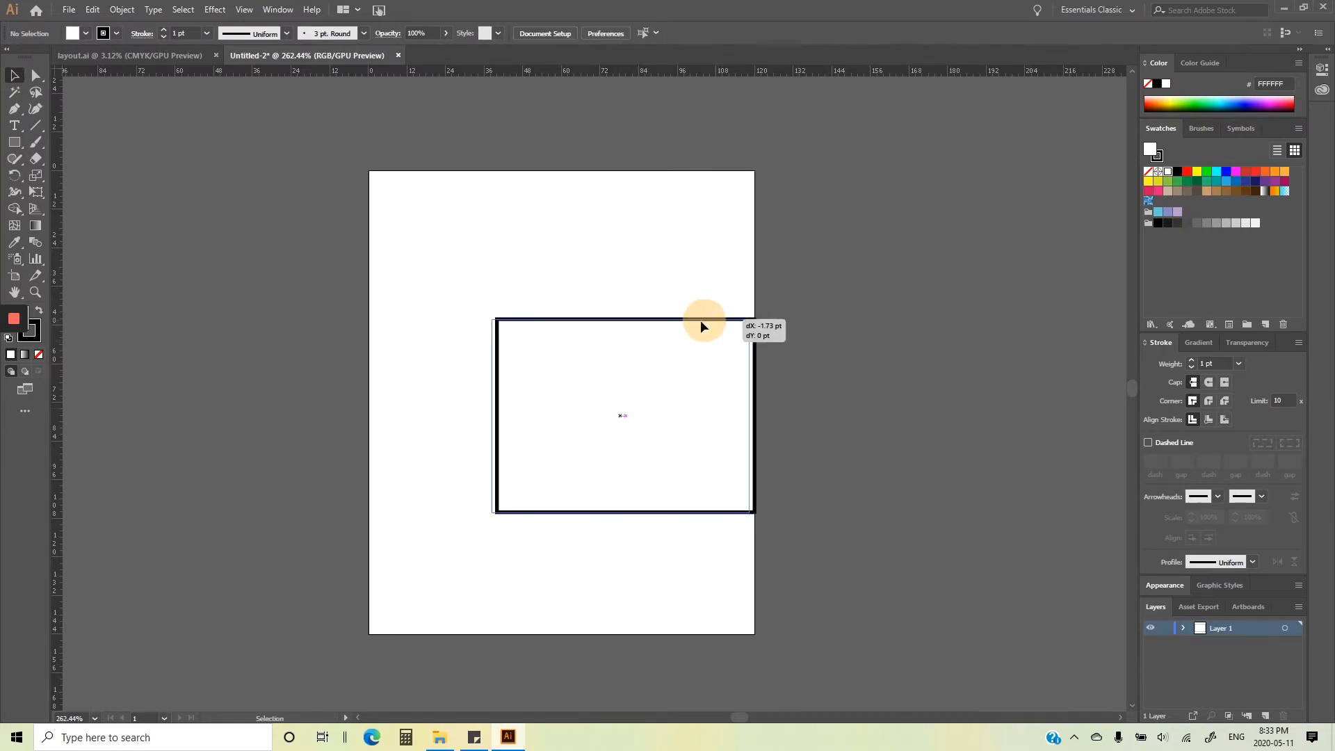
left_click(801, 388)
- Draw a thin rectangle, 120 pt wide and about 3.6 pt high, along the artboard's top edge
key("m")
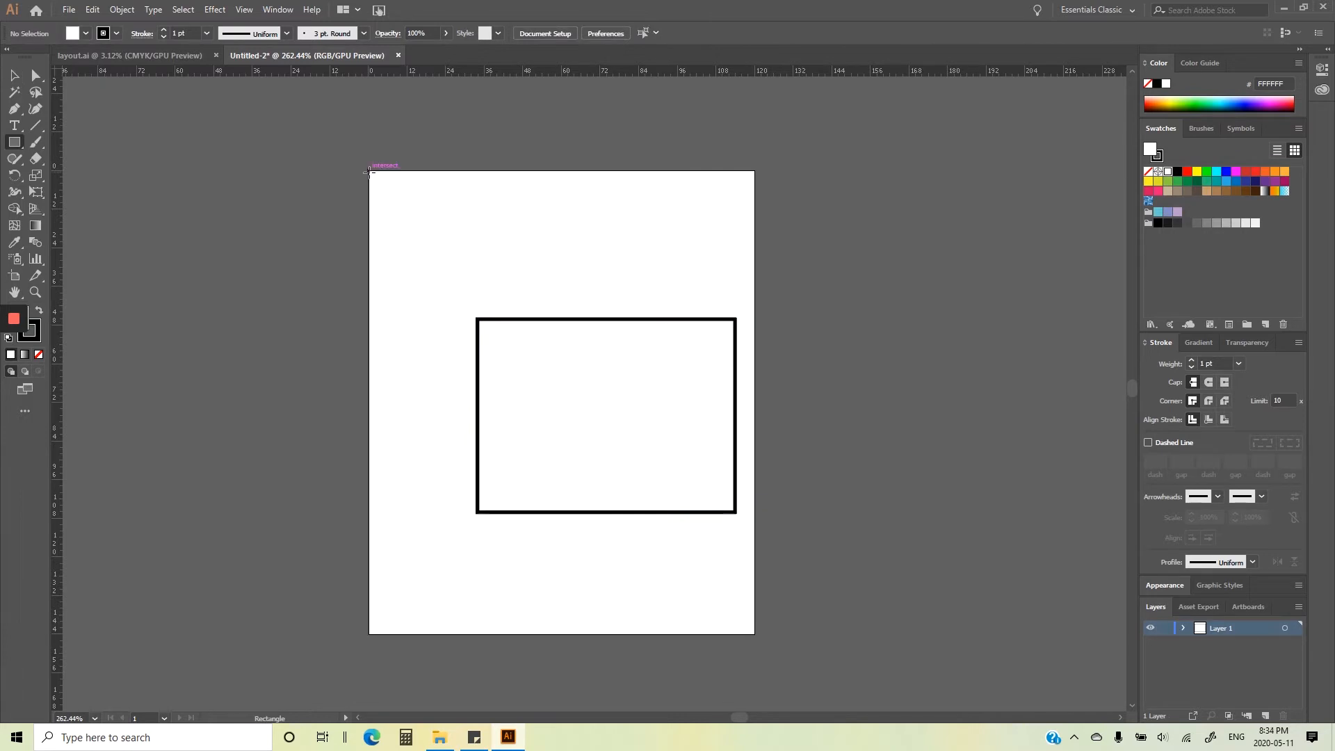
left_click_drag(369, 171, 755, 183)
scroll(216, 103, "up", 3)
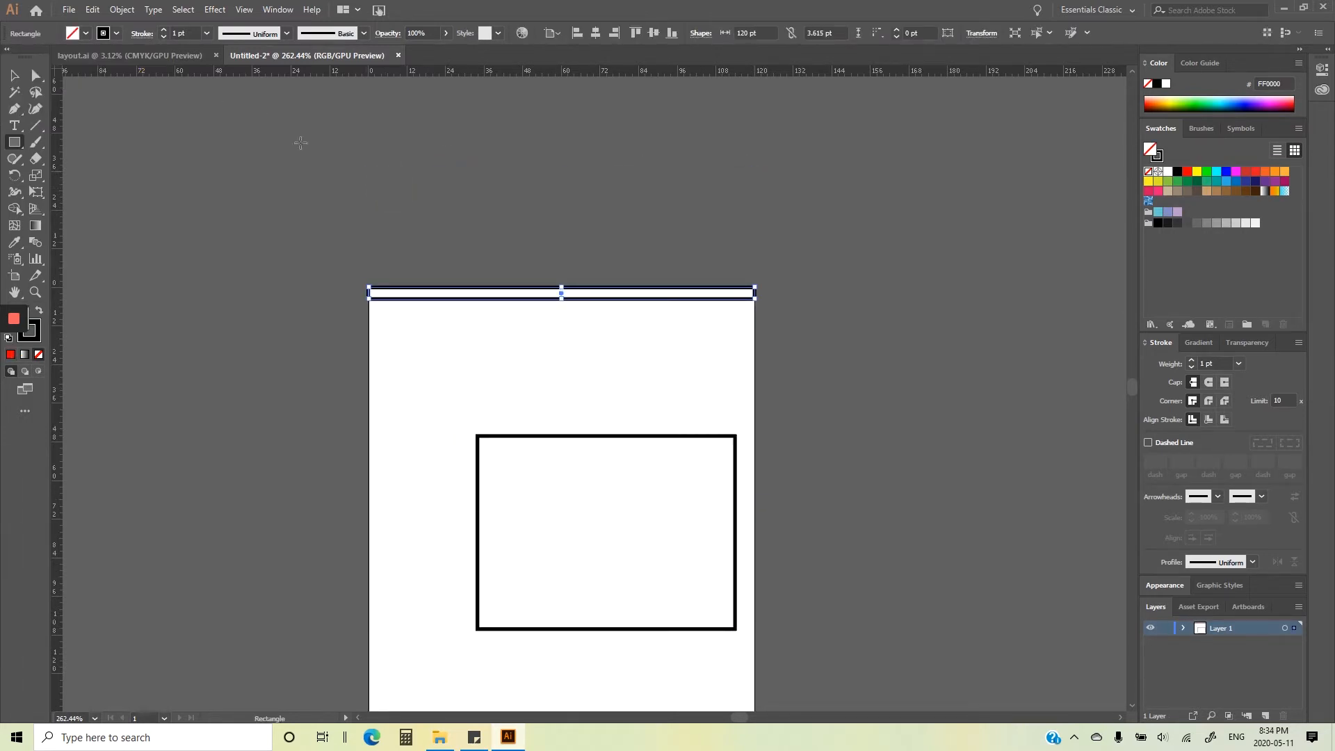
- Draw a second artboard above the first, 120 pt wide and about 79 pt high, aligned with its sides
left_click(13, 276)
scroll(525, 245, "up", 5)
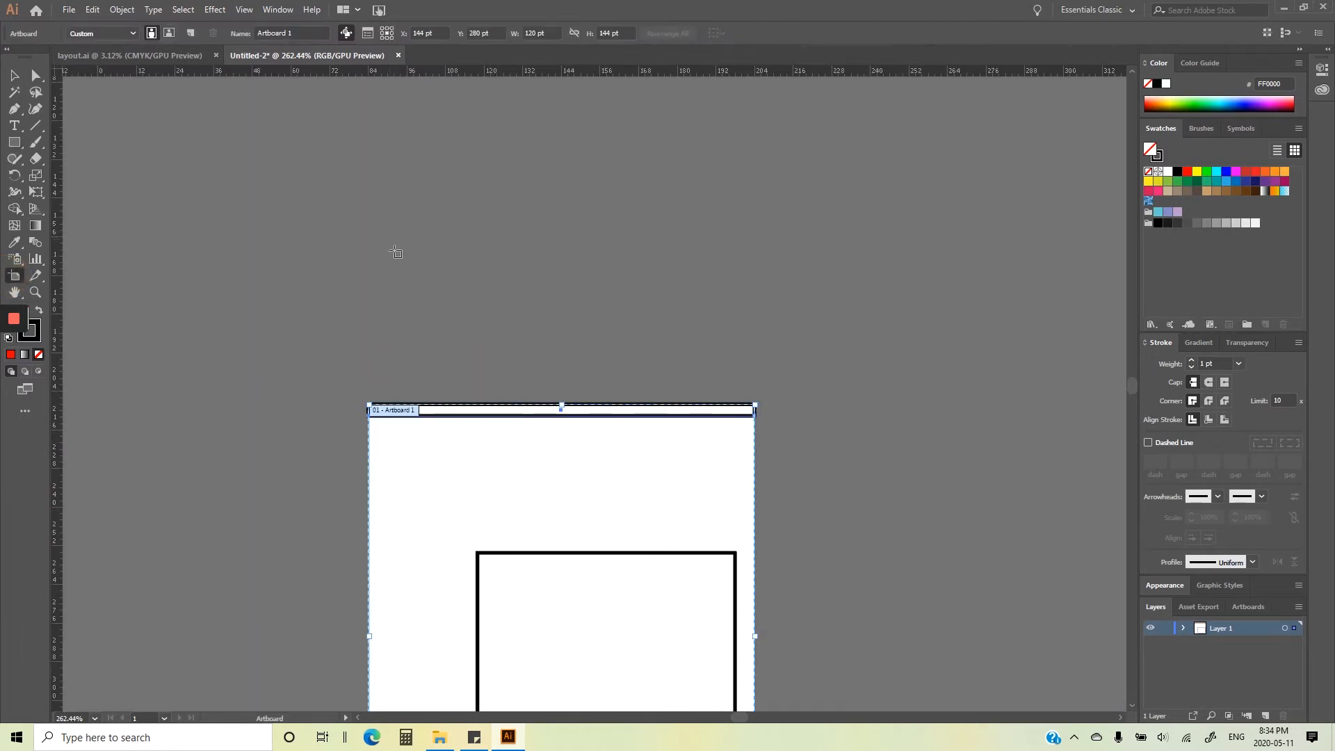
left_click_drag(368, 180, 755, 436)
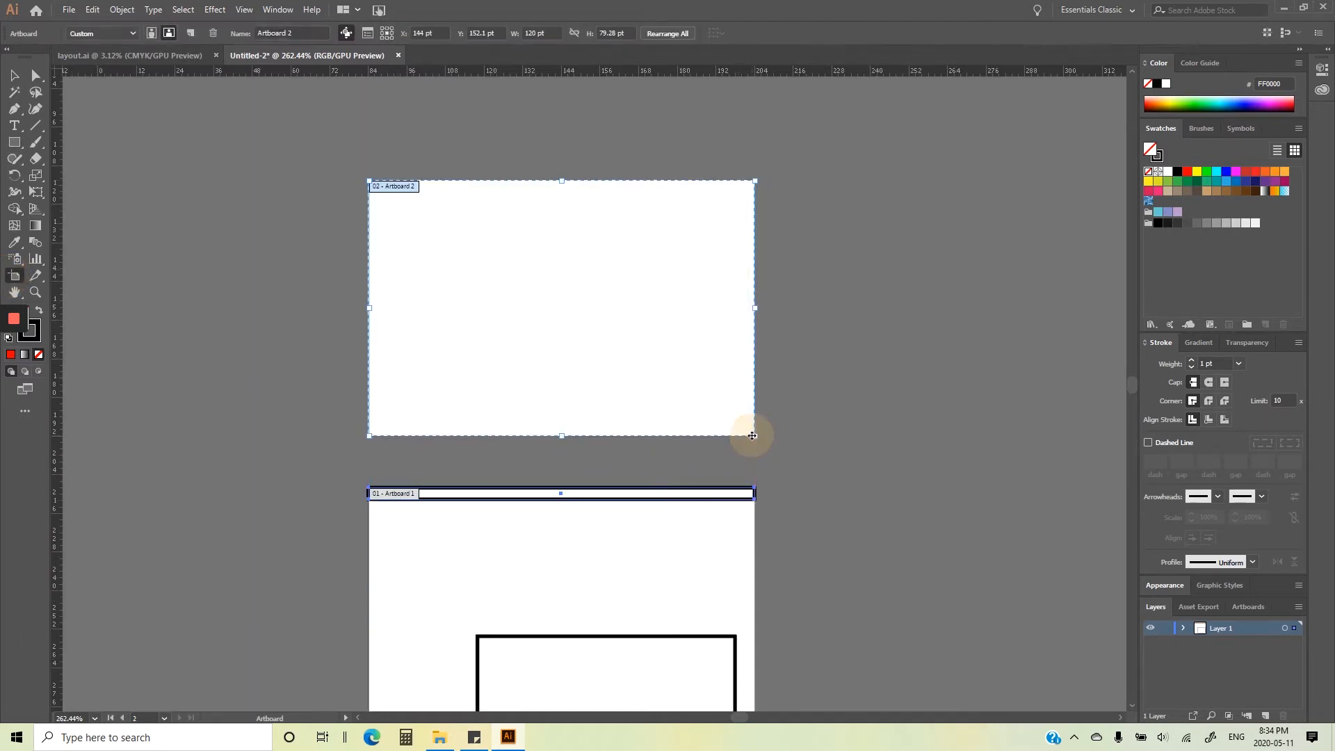
key("Escape")
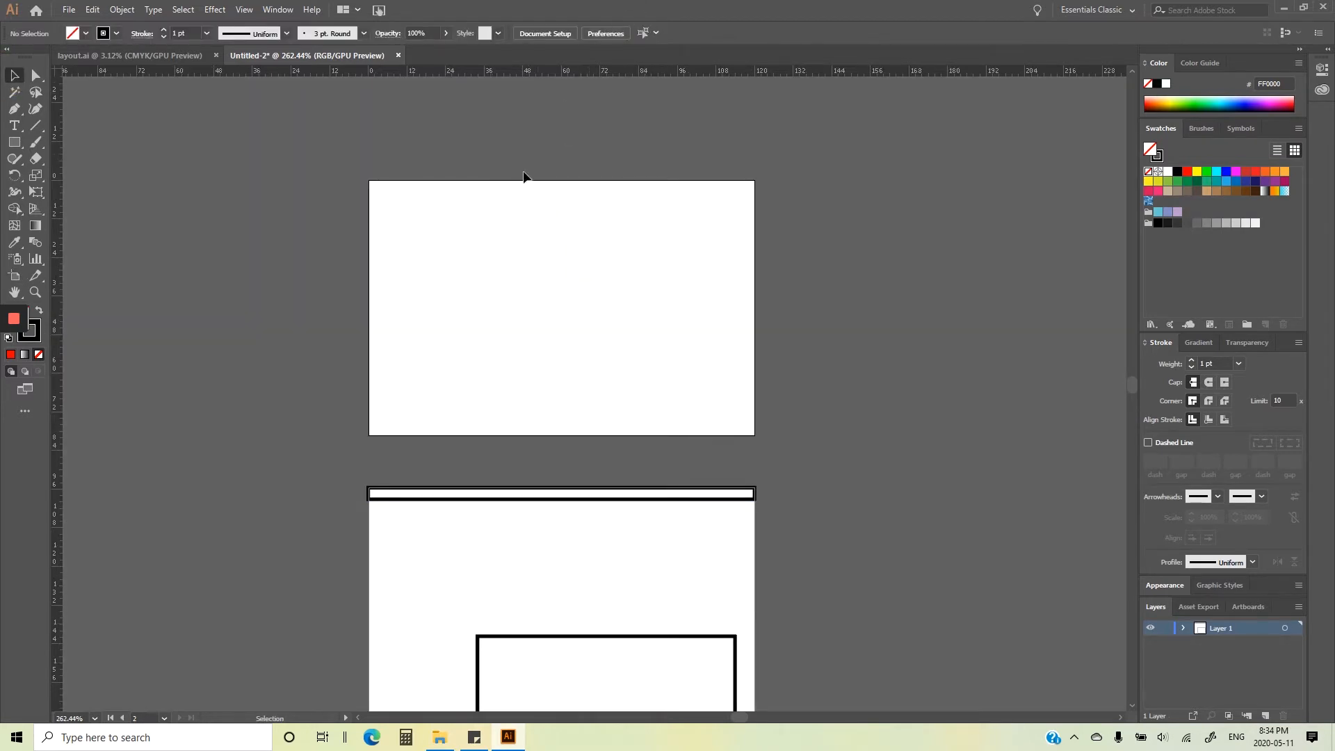
- Set the second artboard's height to 96 pt
left_click(14, 276)
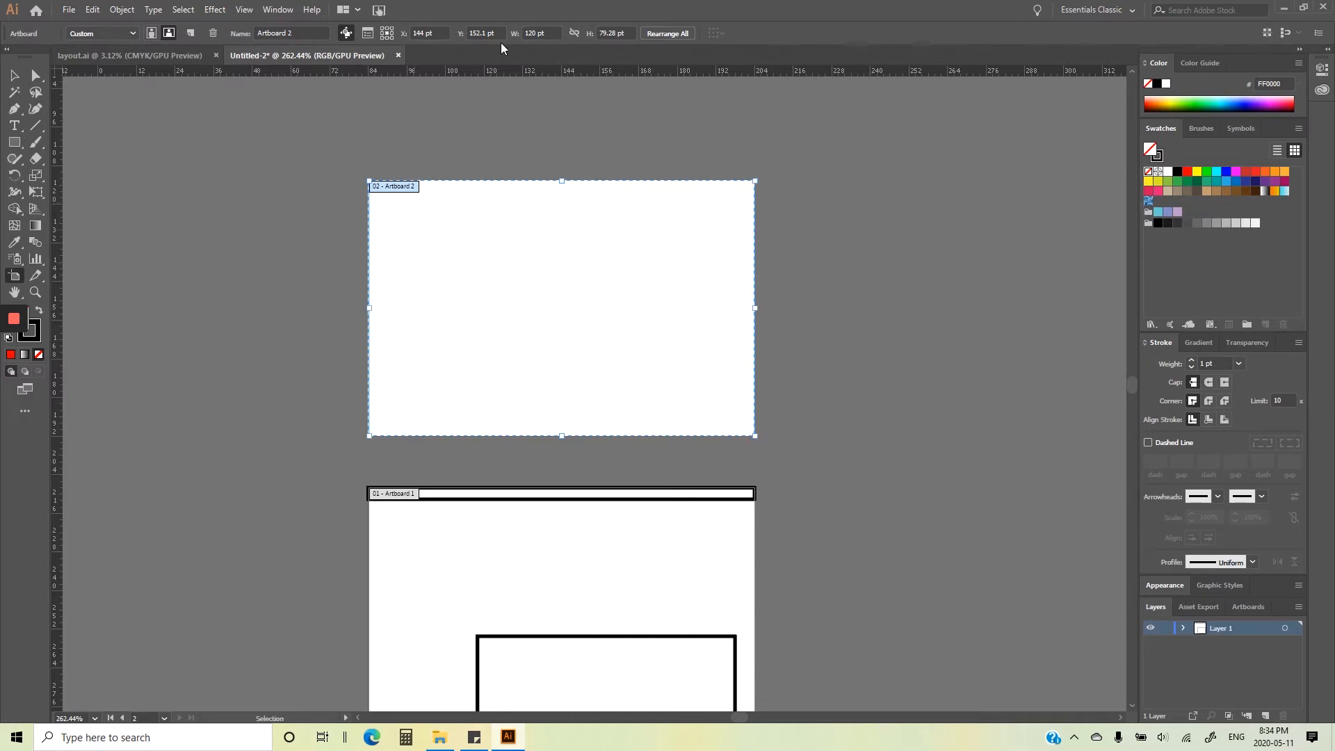
left_click(625, 32)
type("96")
key("Return")
left_click(12, 78)
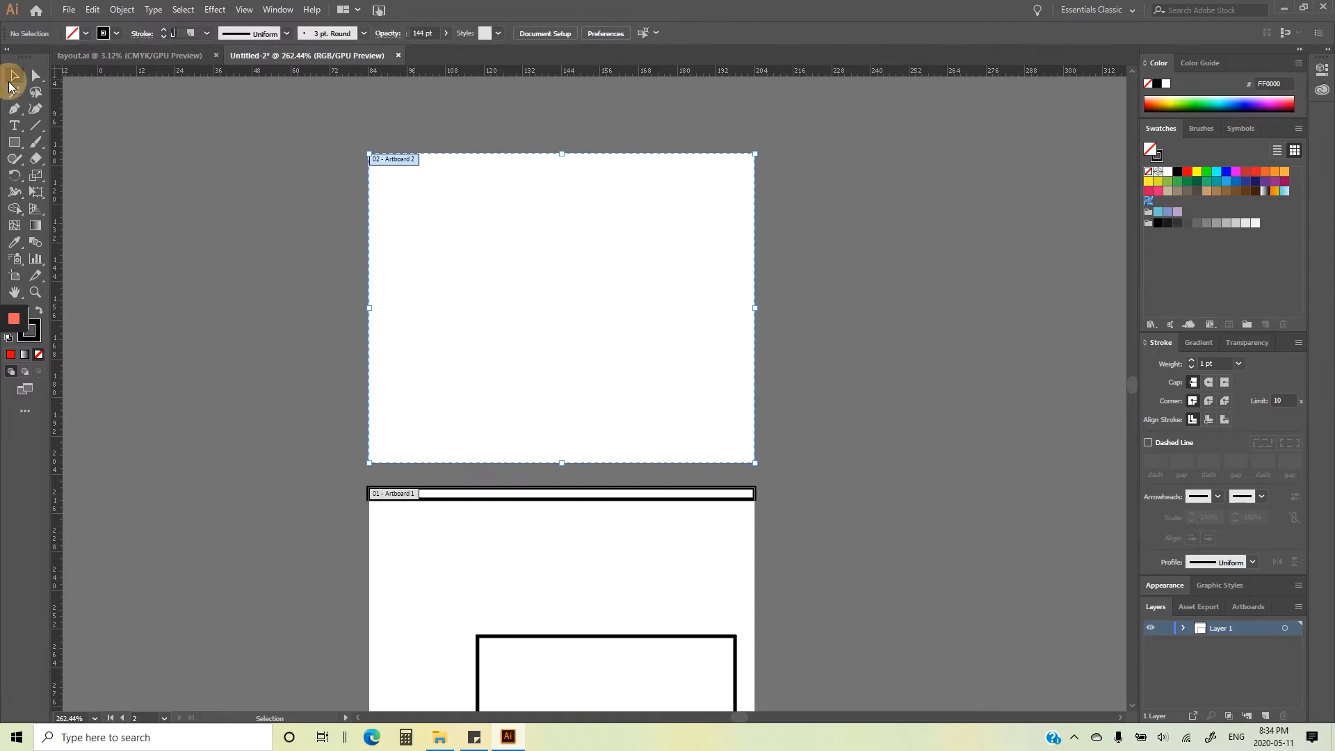
left_click_drag(469, 195, 644, 302)
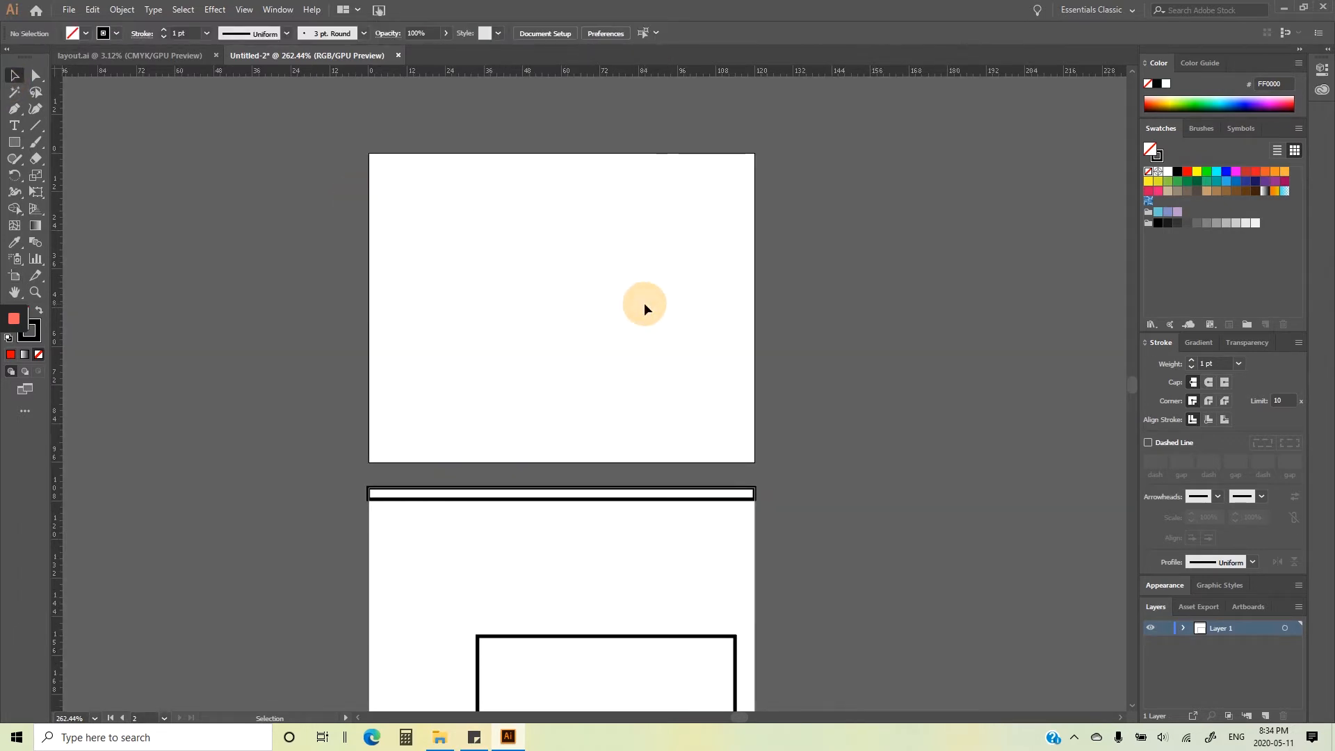
left_click_drag(758, 382, 828, 476)
left_click_drag(339, 243, 774, 420)
- Draw a strip with a 0.25 pt stroke along the upper artboard's bottom edge, 120 pt wide and about 8.6 pt high
left_click(14, 142)
left_click(206, 33)
left_click(218, 48)
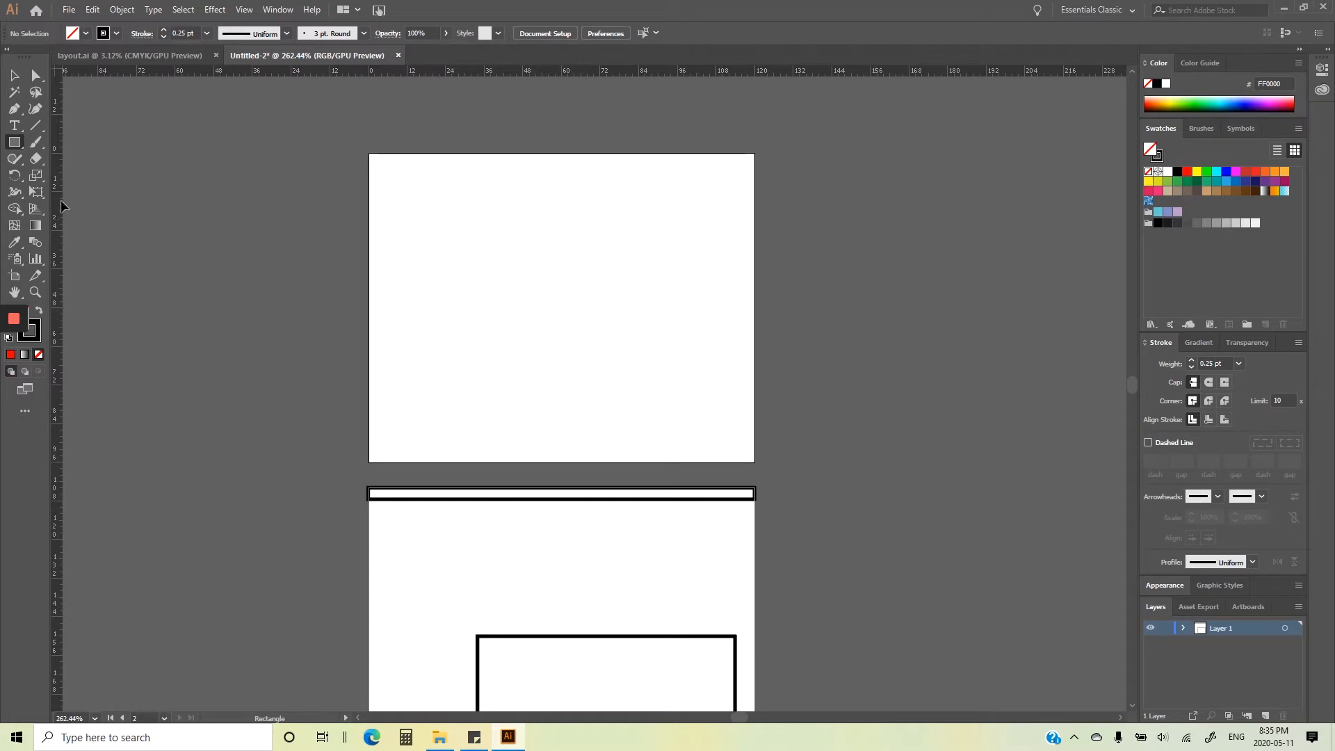
mouse_move(369, 434)
left_mouse_down()
mouse_move(582, 447)
mouse_move(712, 479)
mouse_move(754, 462)
left_mouse_up()
- Set the height of the strip at the upper artboard's bottom edge to 6.5 pt
left_click(15, 75)
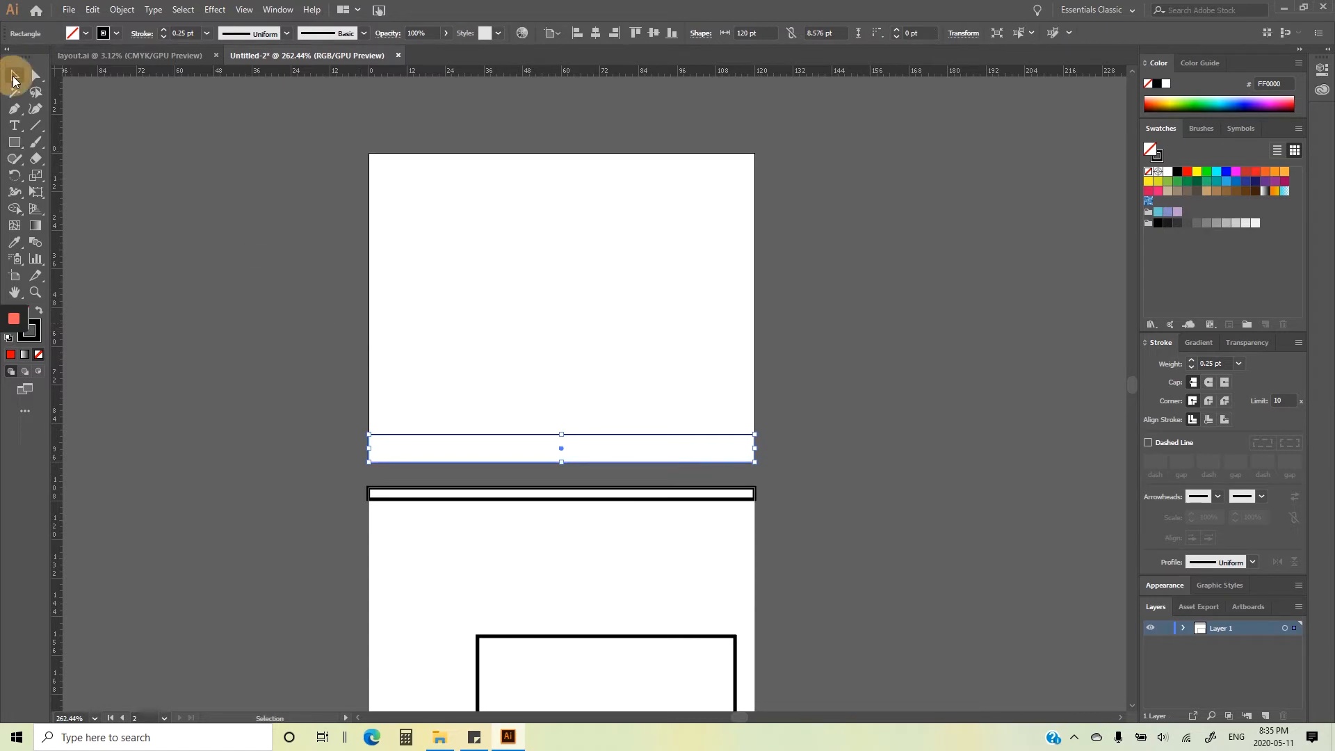
left_click(597, 396)
left_click(590, 434)
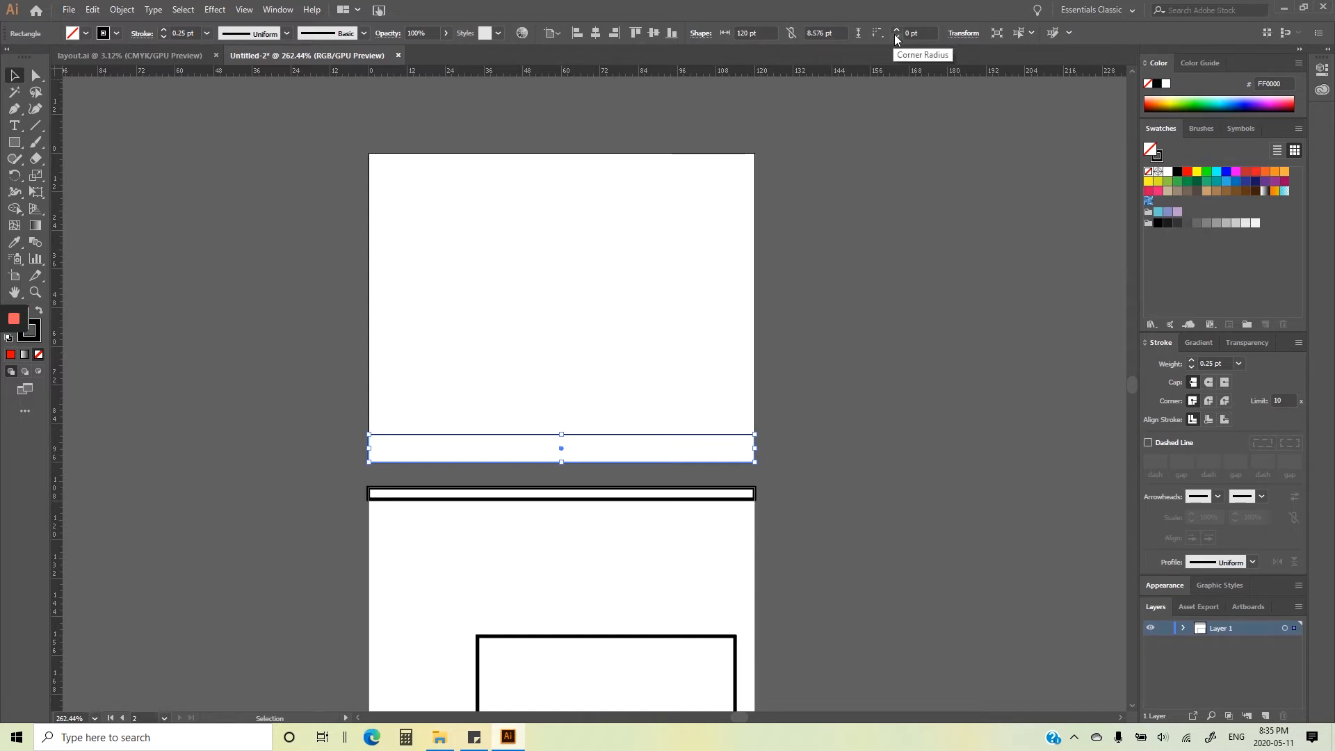
left_click(840, 33)
type("6.5")
key("Return")
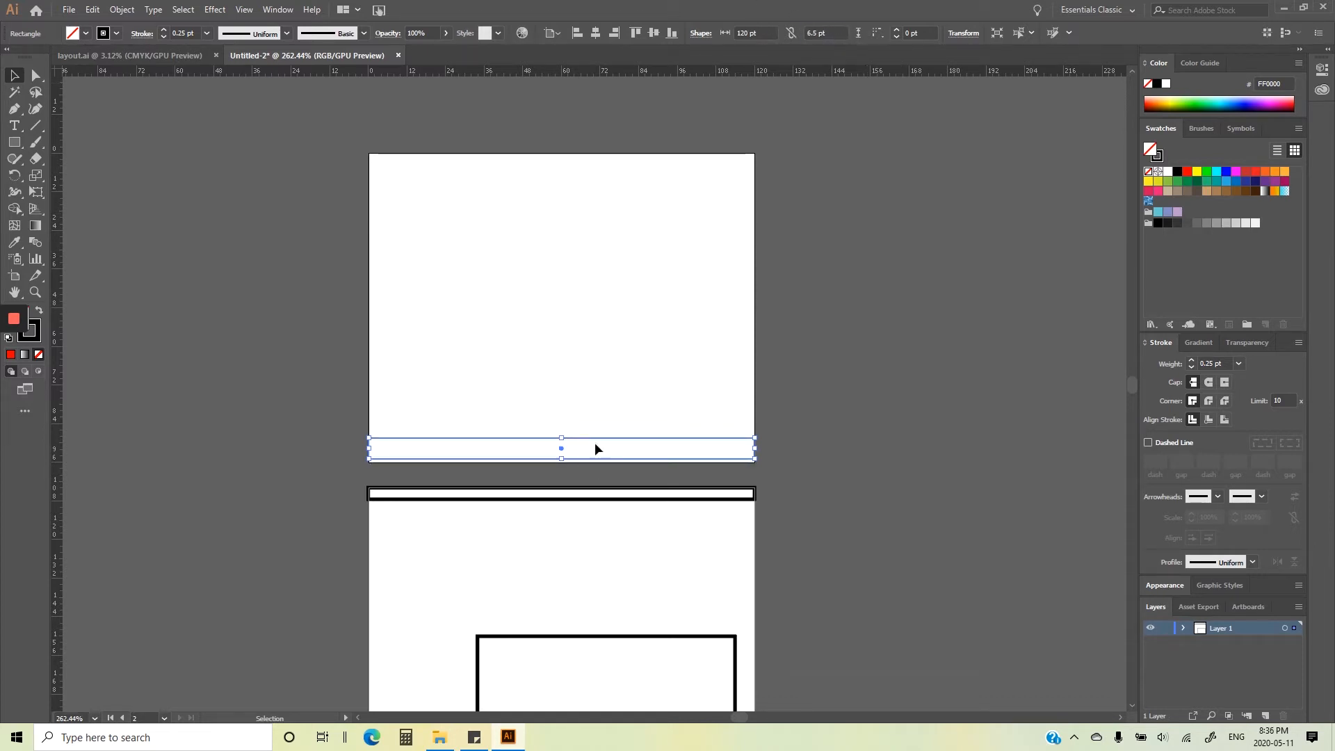
- Move the strip down until it sits flush with the upper artboard's bottom edge
left_click(546, 376)
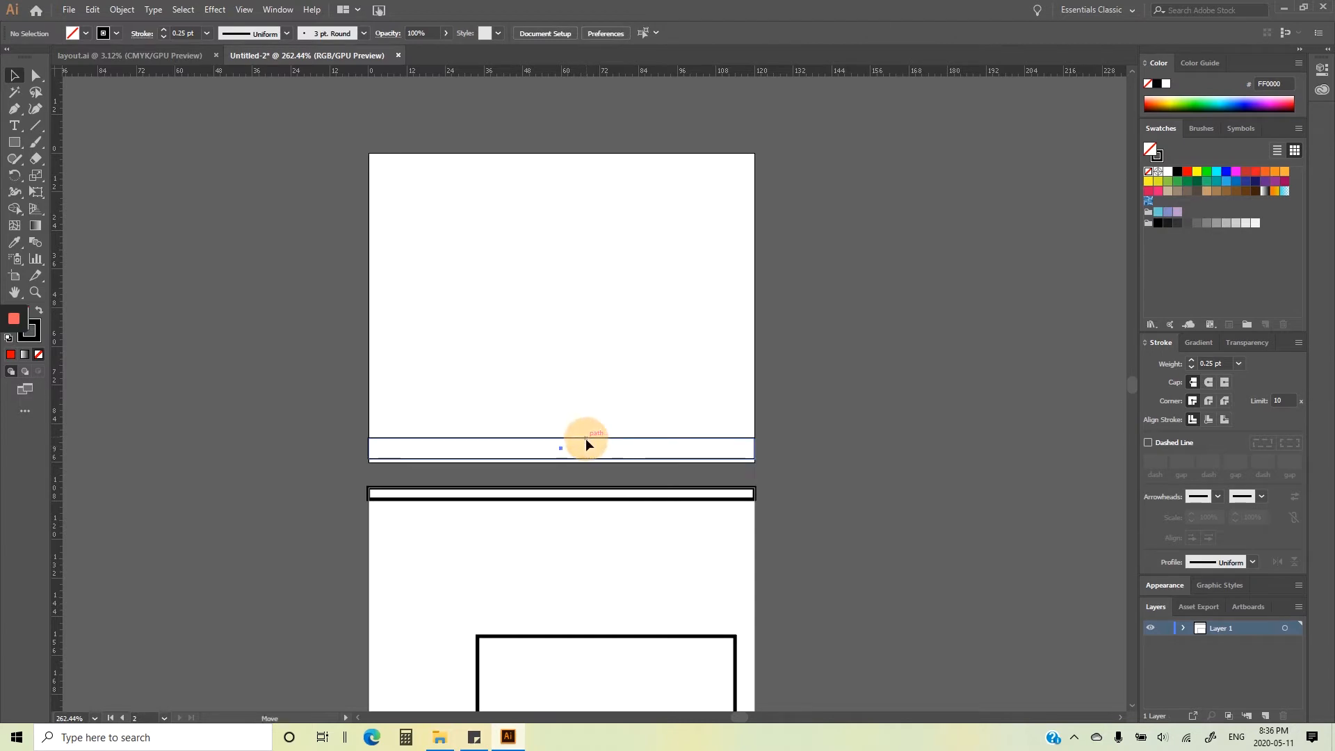
left_click(585, 440)
left_click_drag(642, 437, 644, 442)
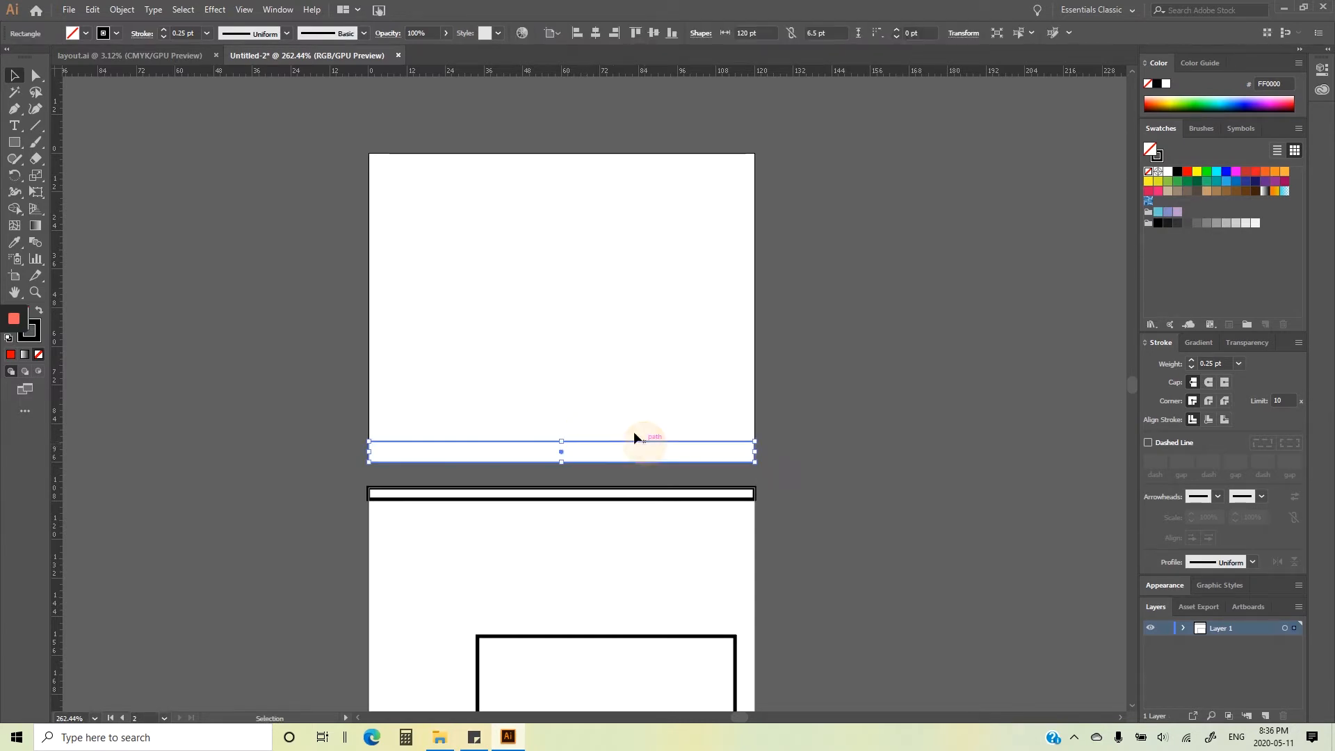
left_click(613, 409)
left_click(619, 450)
left_click(692, 375)
left_click(697, 441)
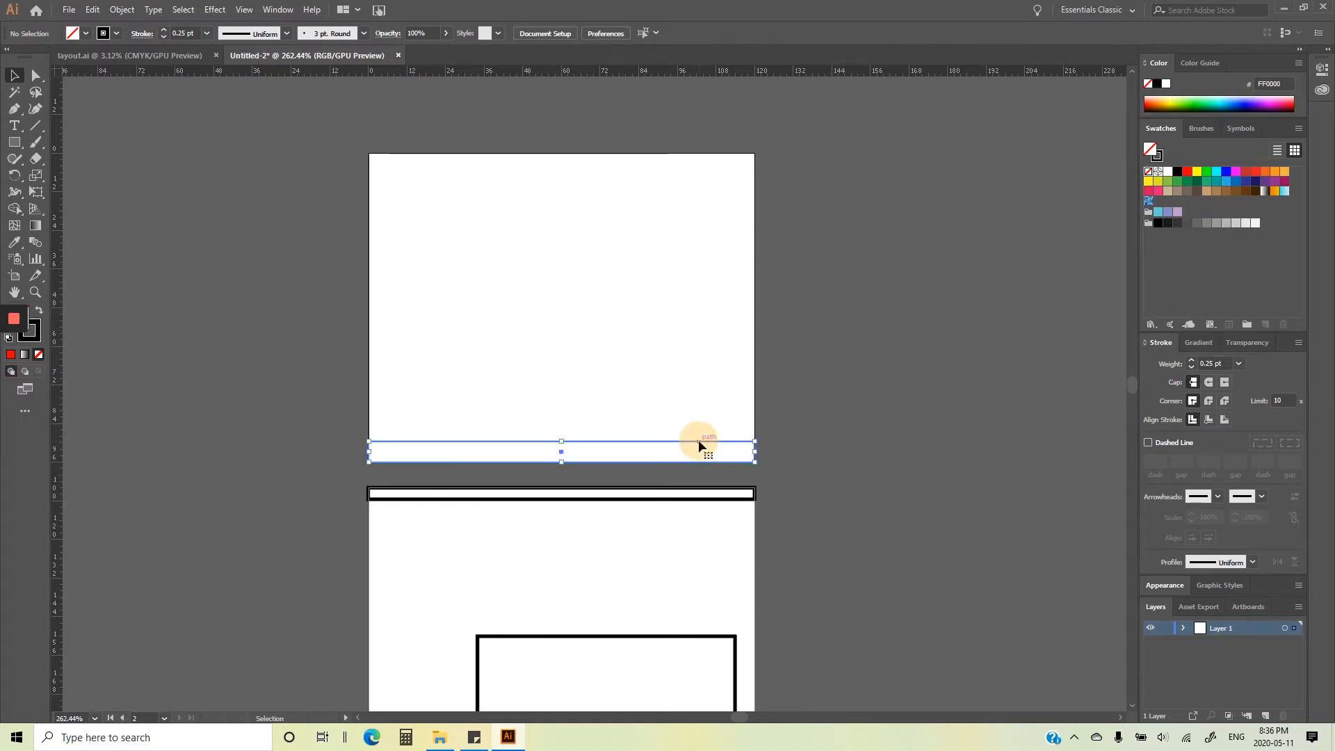
- Fill the bottom strip with light grey (CCCCCC)
left_click(1235, 224)
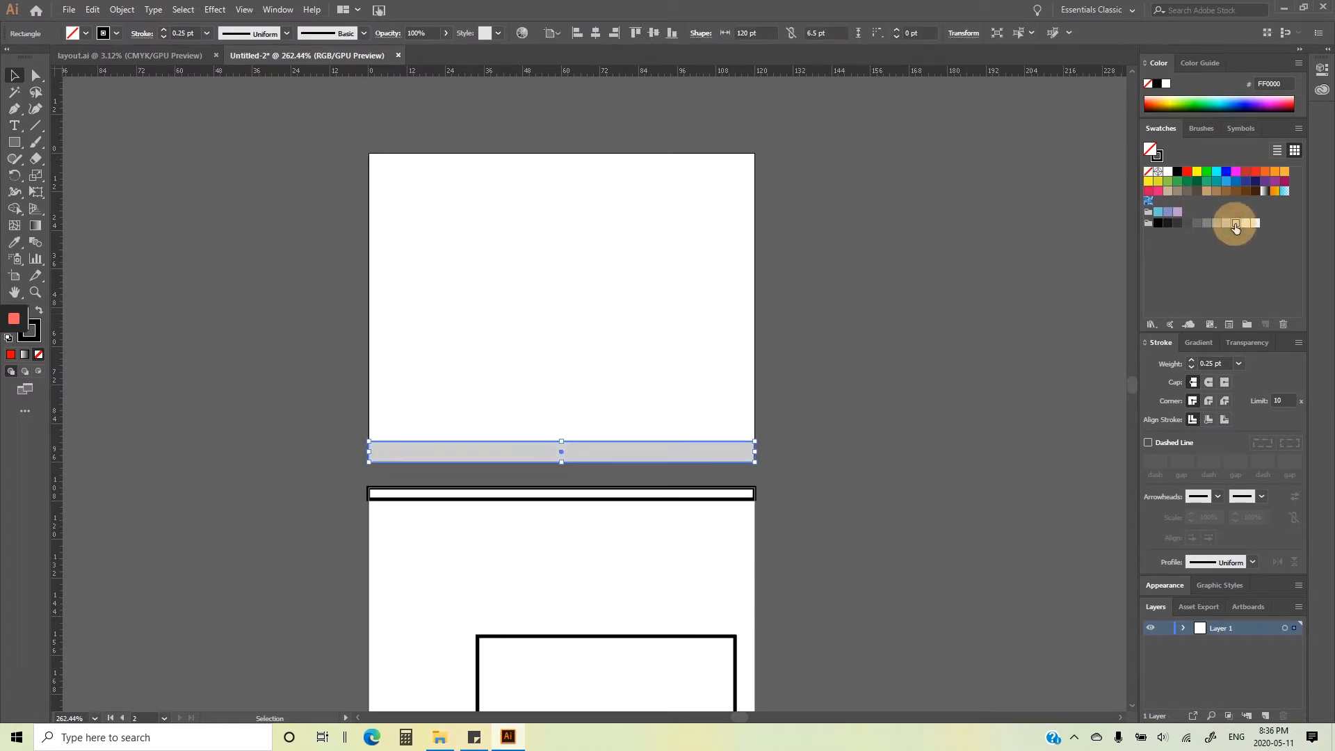
left_click(778, 294)
left_click(701, 462)
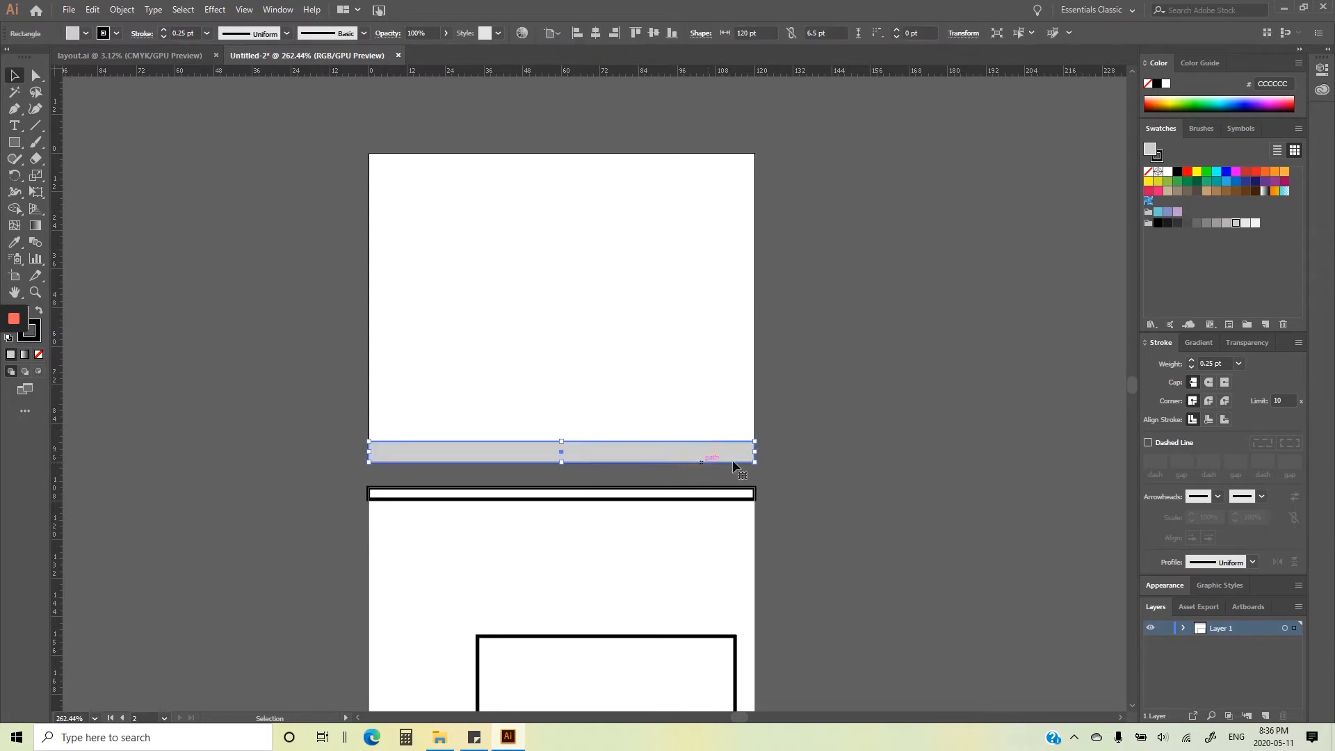
left_click(893, 422)
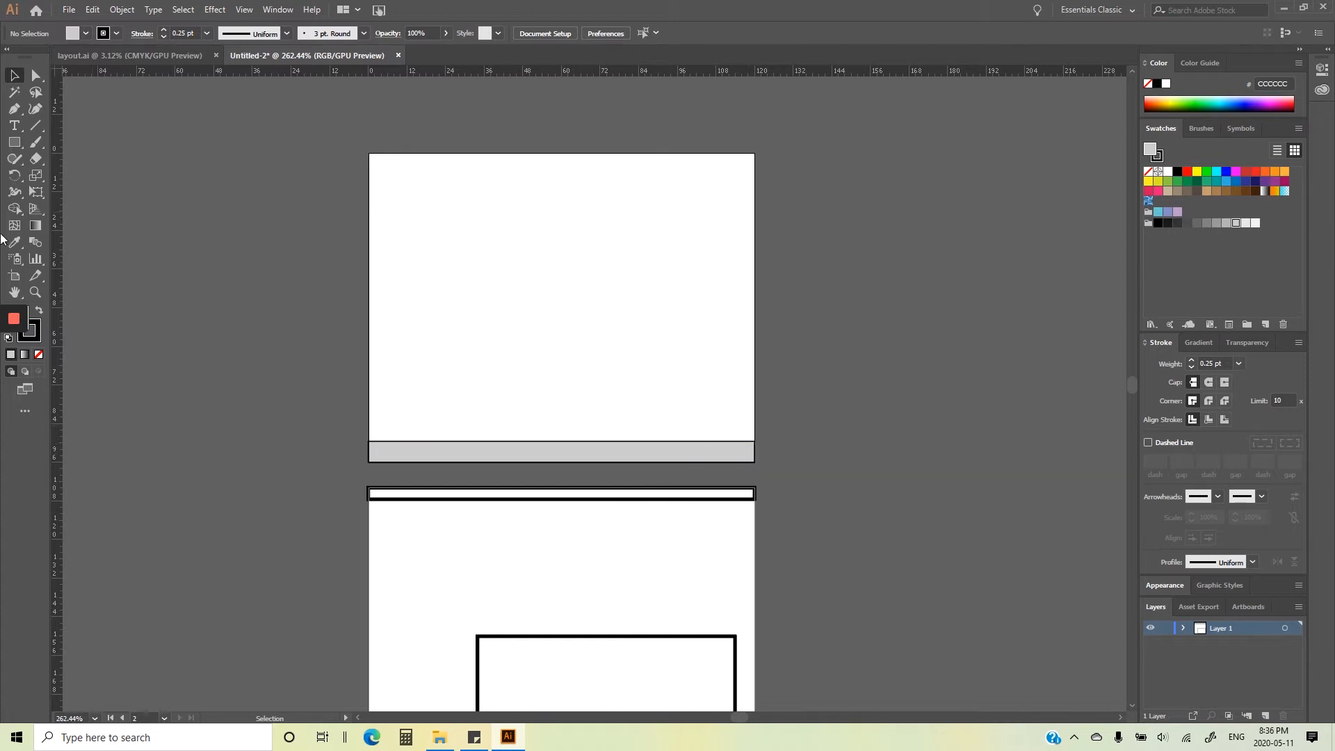
- Draw a grey vertical bar about 6.9 pt wide and 75.4 pt high on the upper artboard, placed slightly right of its centre
left_click(14, 149)
left_click_drag(470, 179, 492, 421)
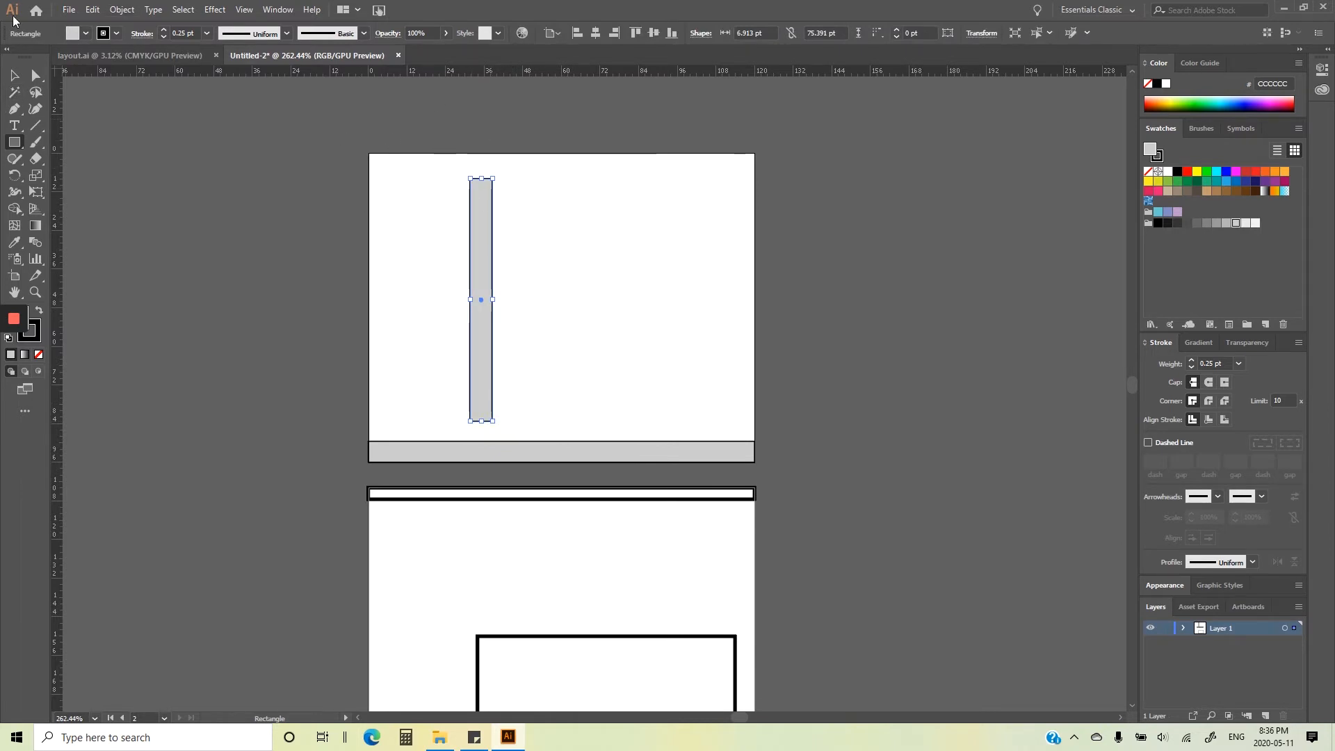
left_click(14, 77)
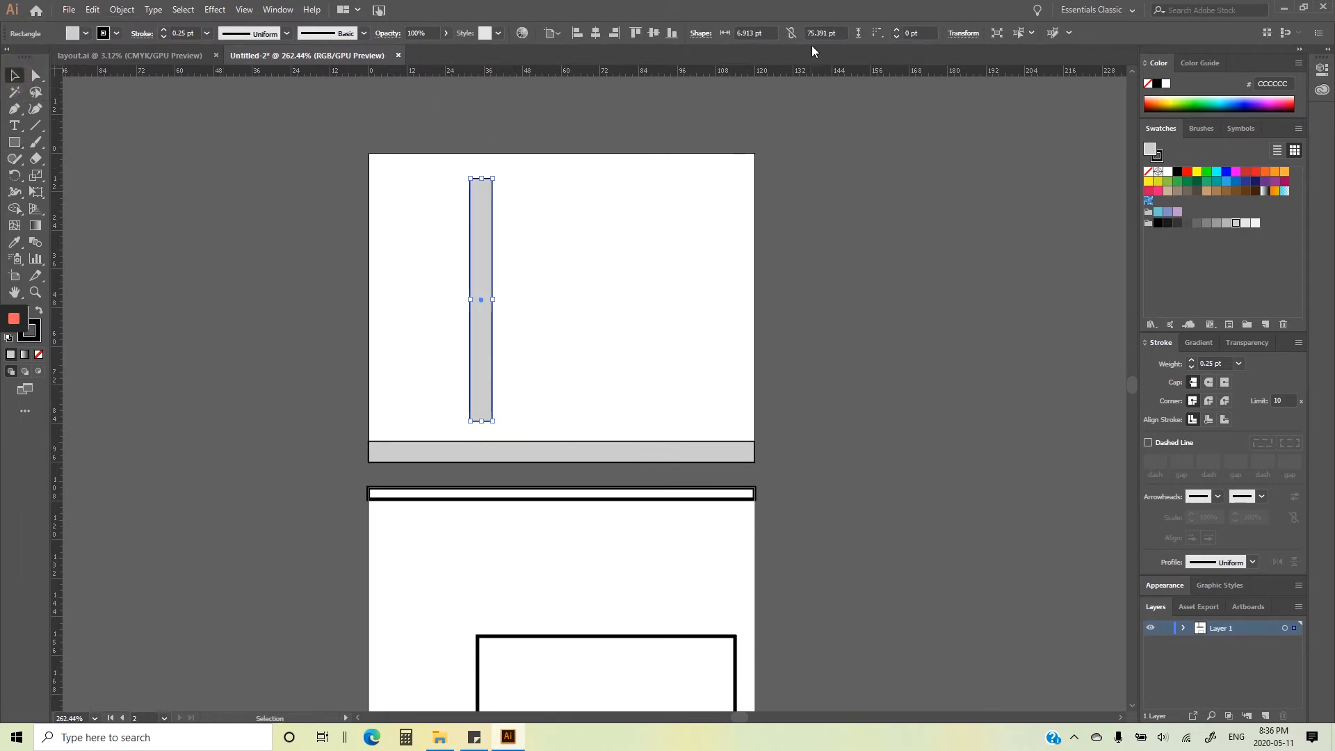
left_click_drag(480, 215, 603, 201)
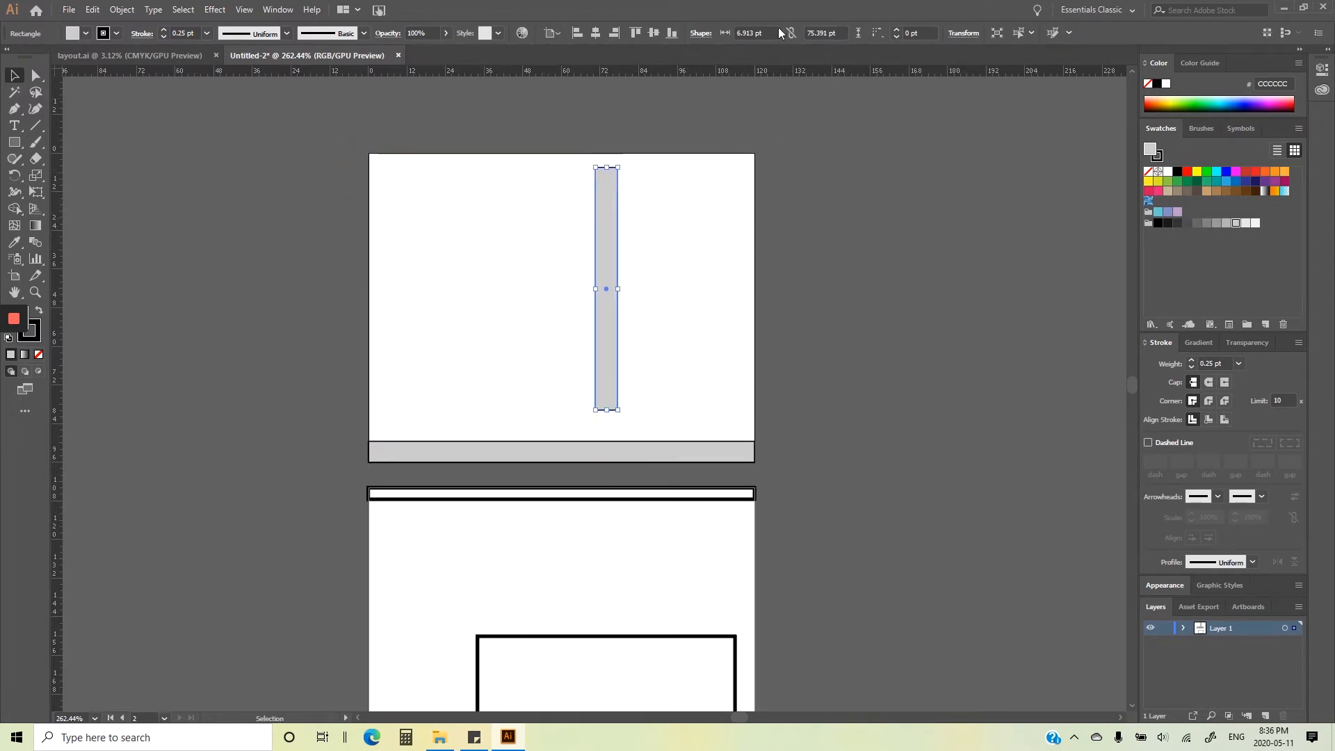
- Set the vertical bar's width to 3.5 pt
left_click(736, 31)
left_click_drag(769, 33, 679, 28)
type("3.5")
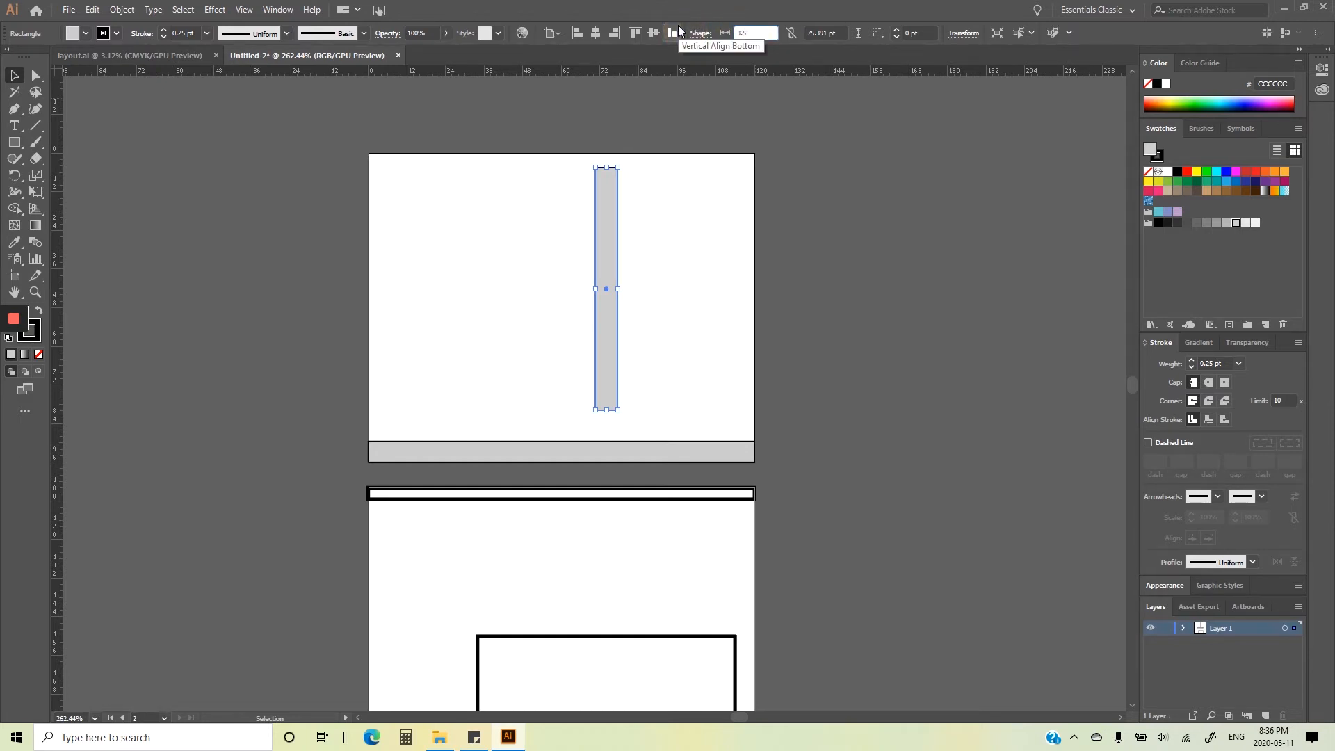
key("Return")
left_click(616, 198)
left_click(604, 192)
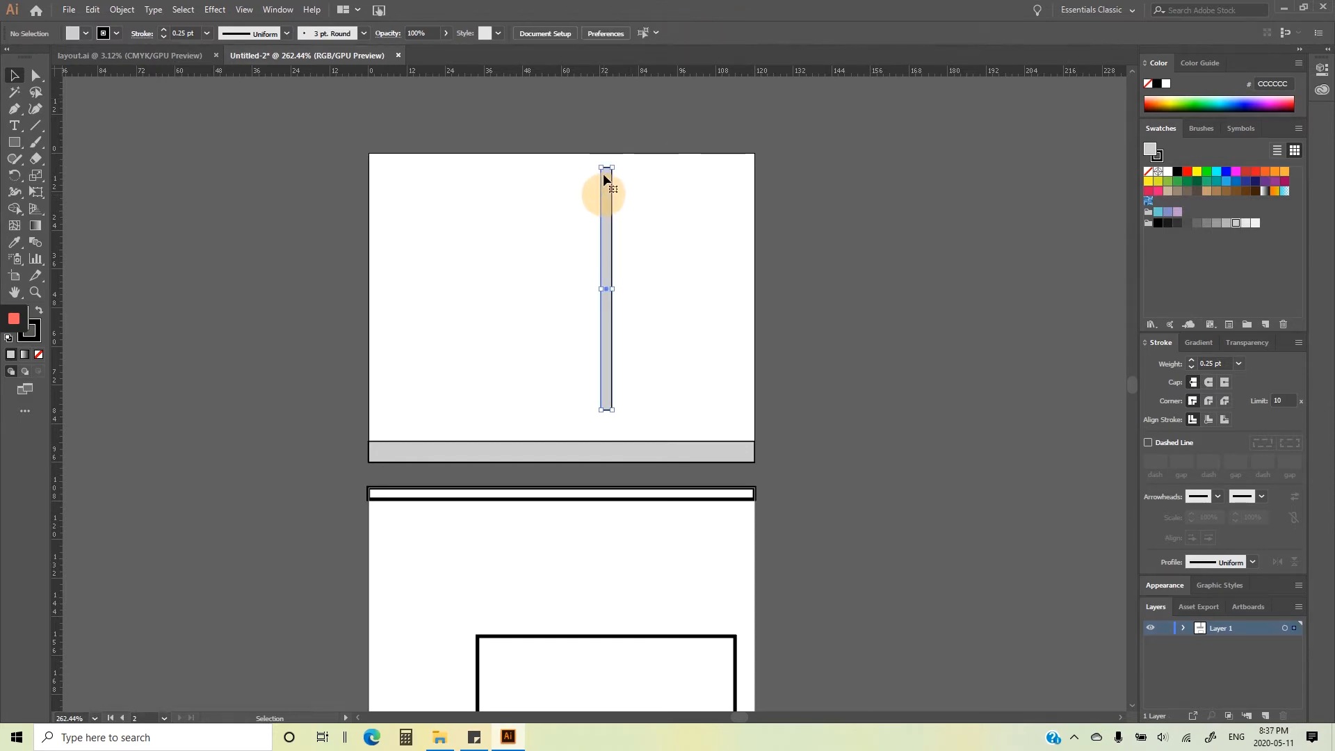
- Stand the vertical bar on the bottom strip and fit its height to the artboard's top edge, 89.5 pt high
left_click_drag(612, 168, 610, 101)
left_click_drag(607, 145, 498, 176)
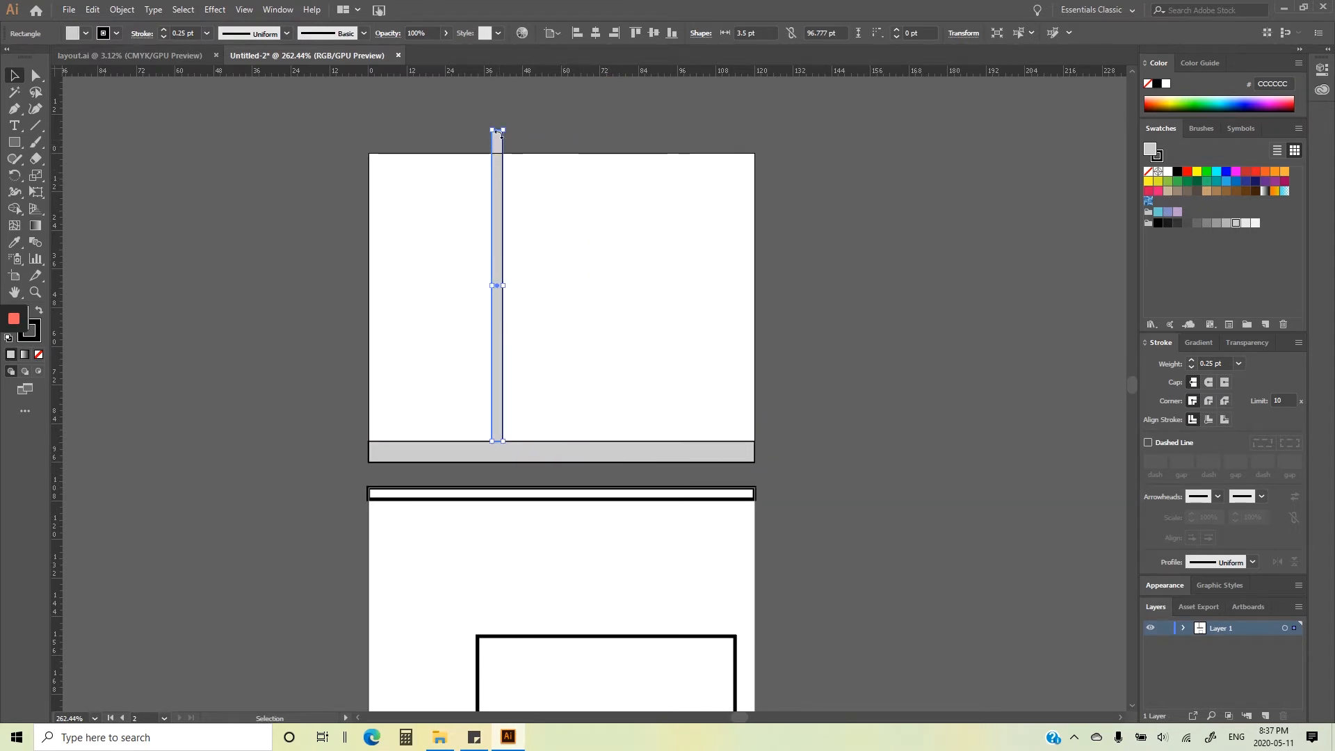
left_click_drag(497, 130, 505, 154)
left_click(534, 216)
left_click(497, 227)
- Place the vertical bar against one side of the upper artboard and a copy against the opposite side, both standing on the bottom strip
left_click_drag(495, 257, 565, 251)
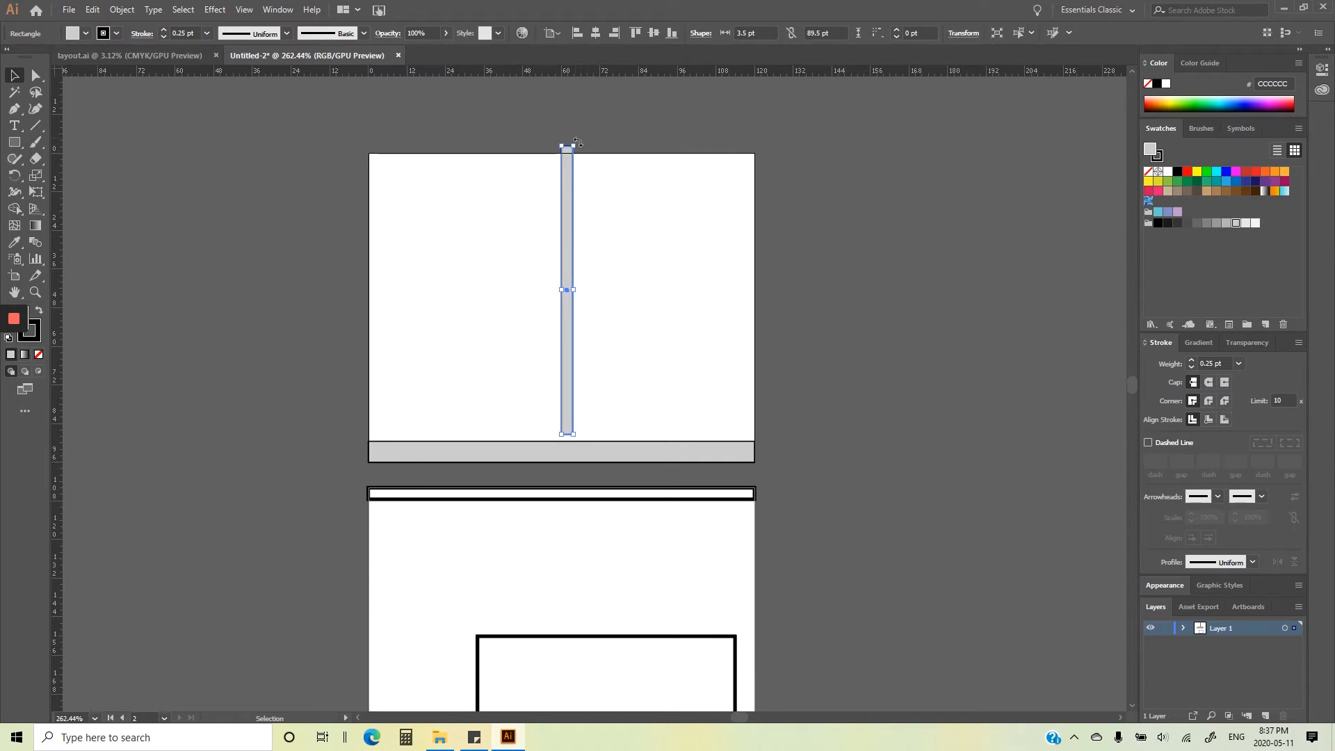
mouse_move(577, 141)
left_mouse_down()
mouse_move(691, 244)
mouse_move(718, 302)
mouse_move(620, 119)
mouse_move(625, 173)
mouse_move(667, 207)
mouse_move(673, 182)
mouse_move(579, 135)
left_mouse_up()
left_click(637, 203)
left_click(567, 164)
left_click(596, 239)
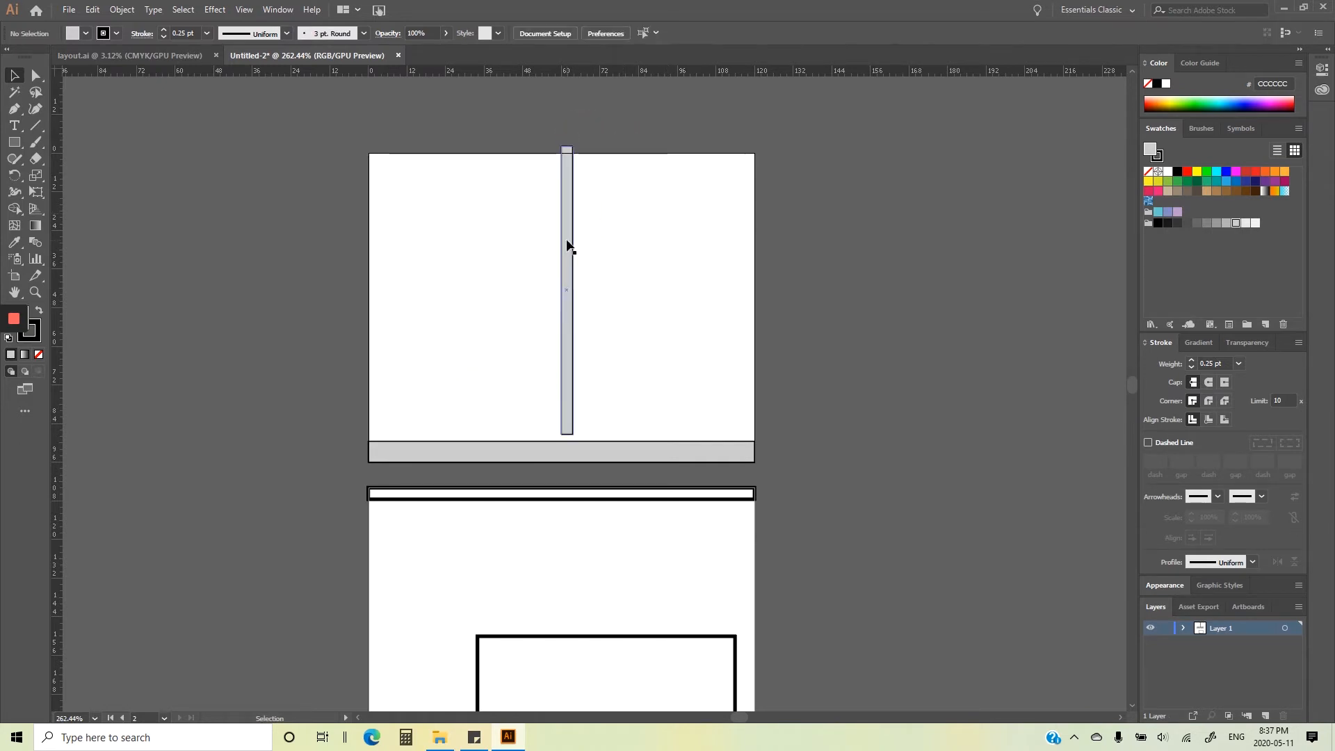
left_click_drag(566, 248, 759, 252)
left_click(431, 252)
left_click(747, 314)
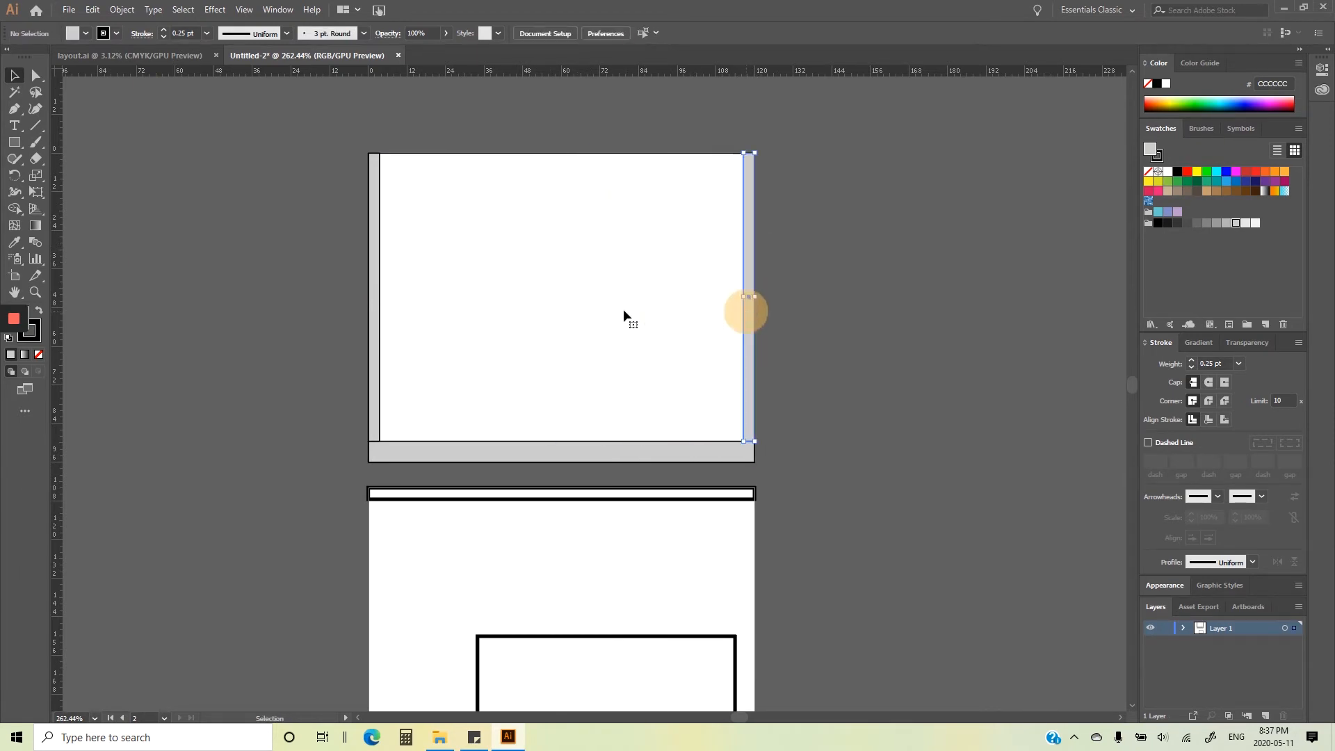
left_click(541, 329)
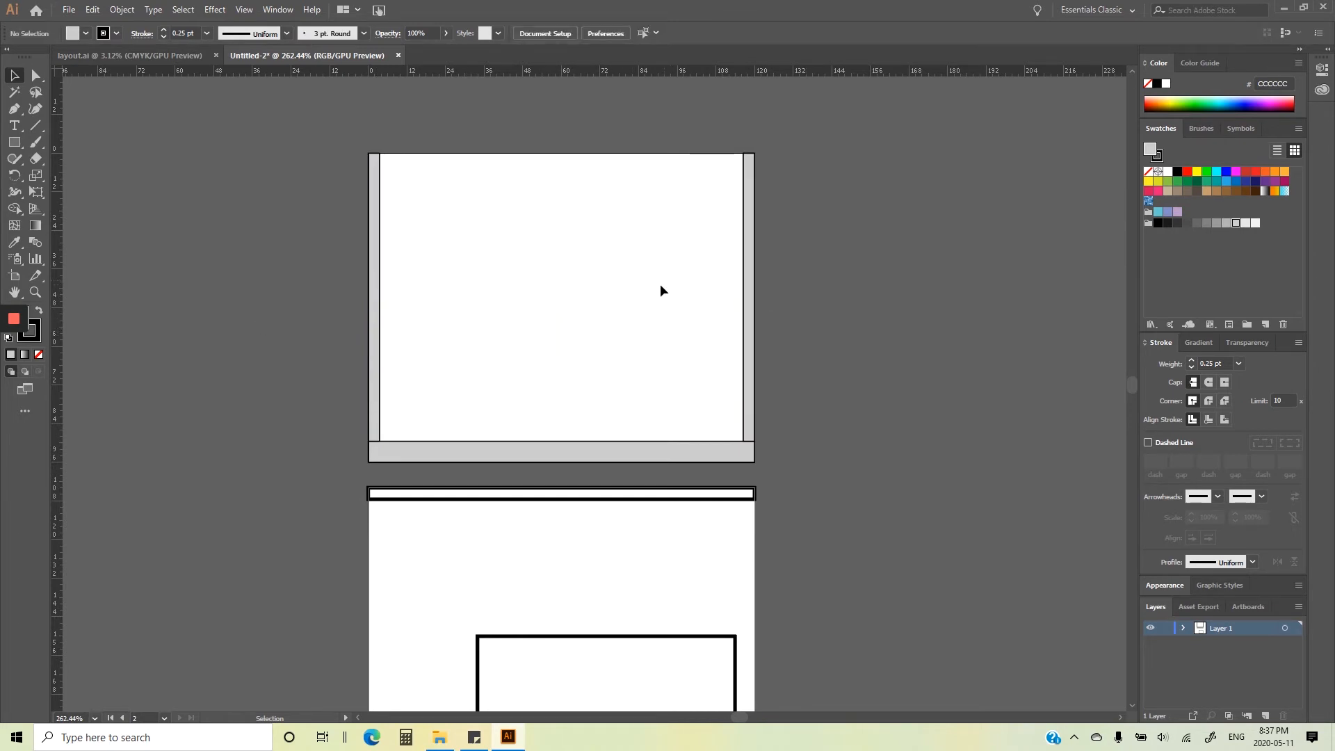
- Paste a copy of the right bar, turn it horizontal and fit it between the side bars along the top edge, 113 pt long
left_click(748, 248)
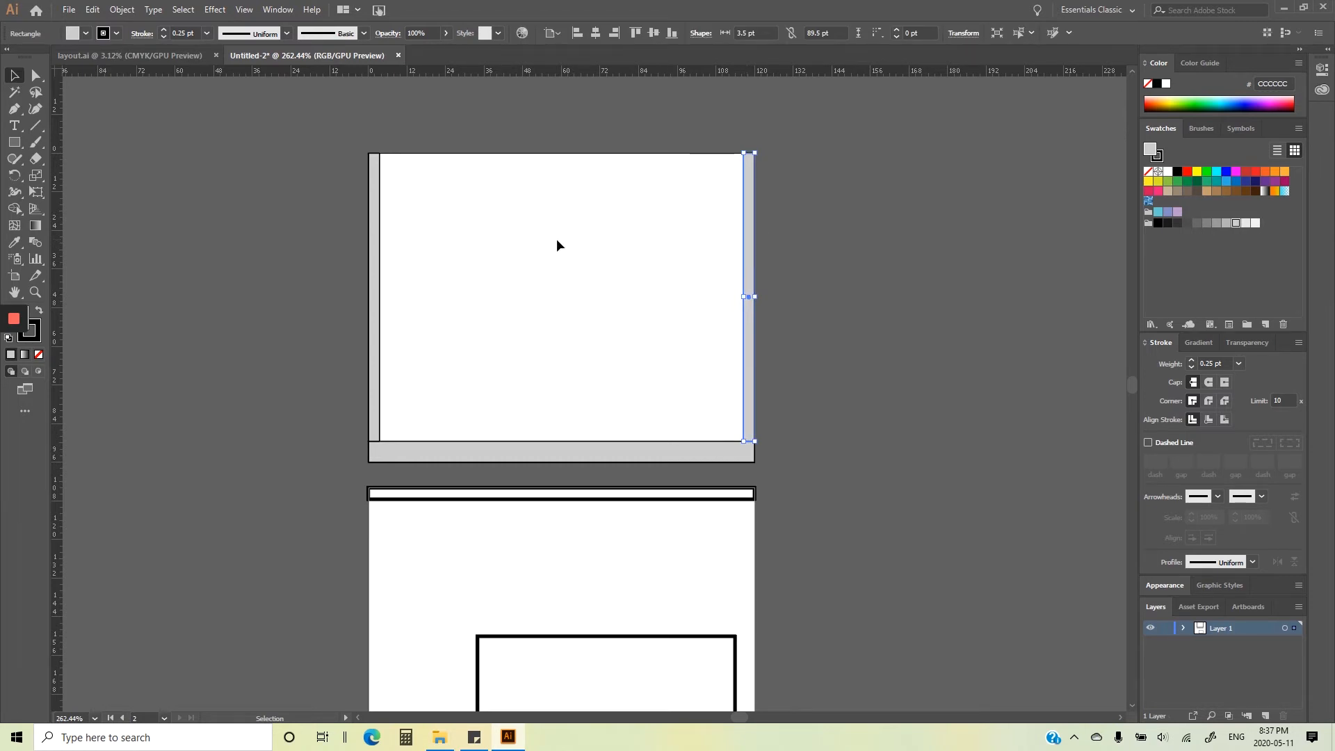
key("a")
key("ctrl+c")
key("ctrl+v")
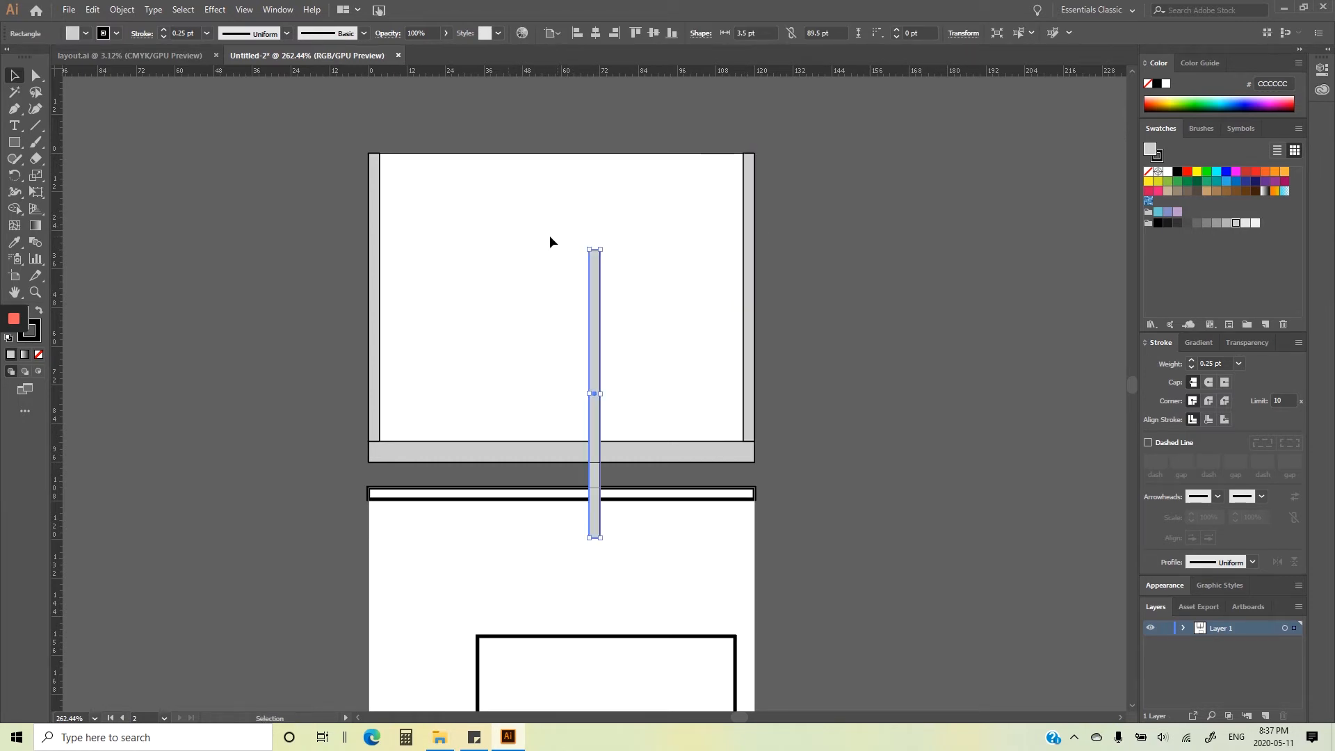
left_click_drag(601, 242, 741, 166)
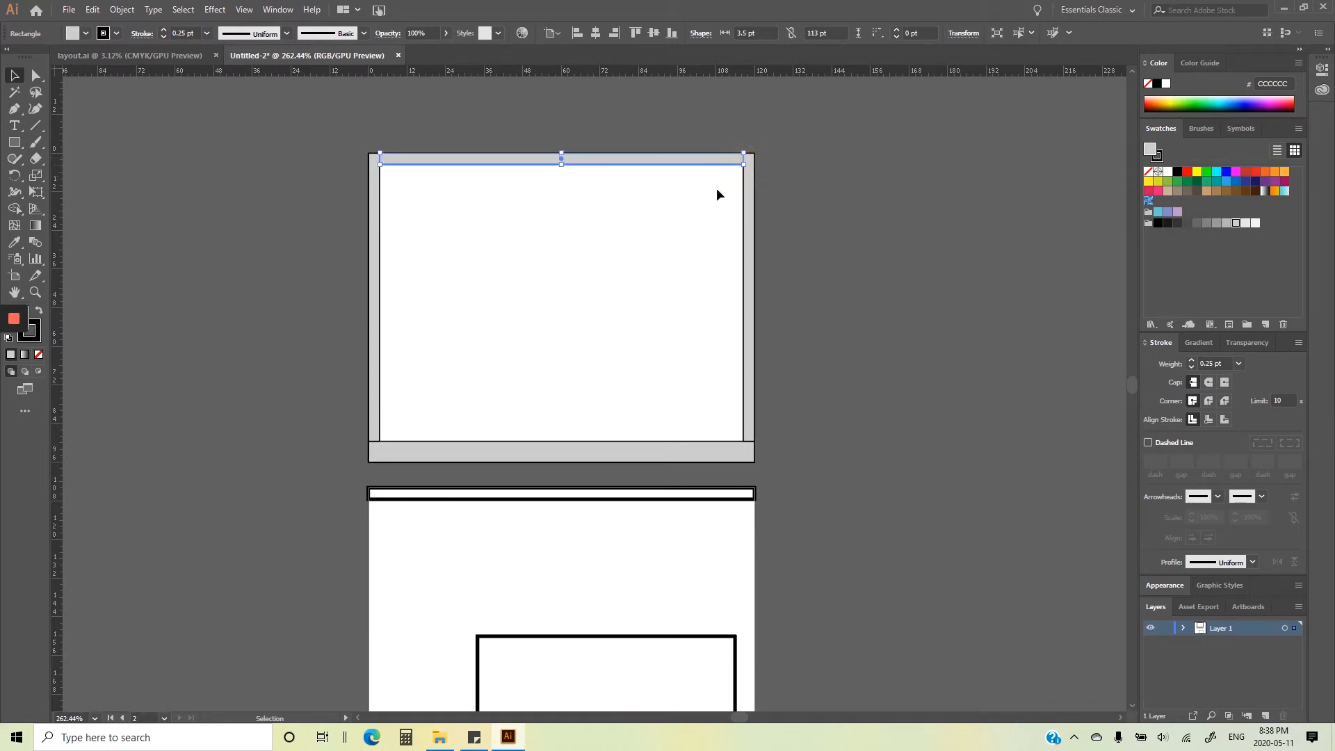
left_click(696, 203)
left_click(513, 164)
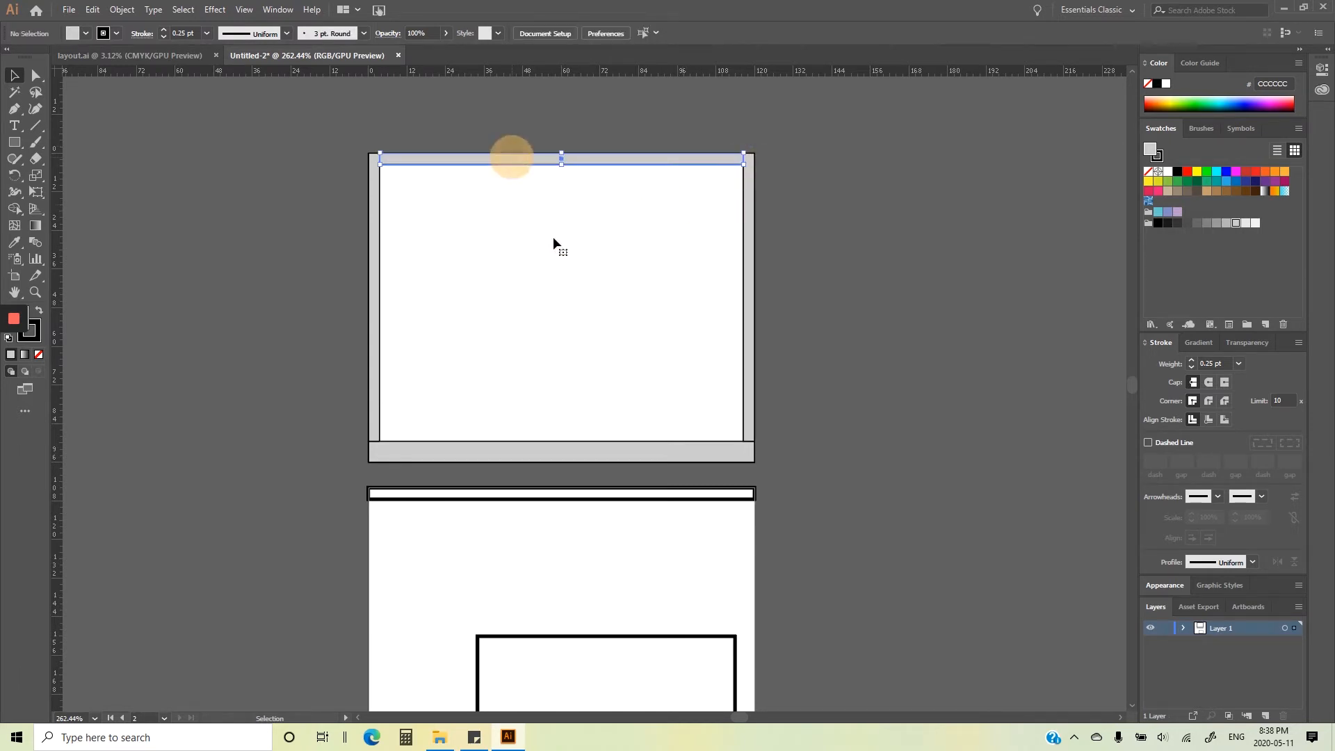
left_click(556, 252)
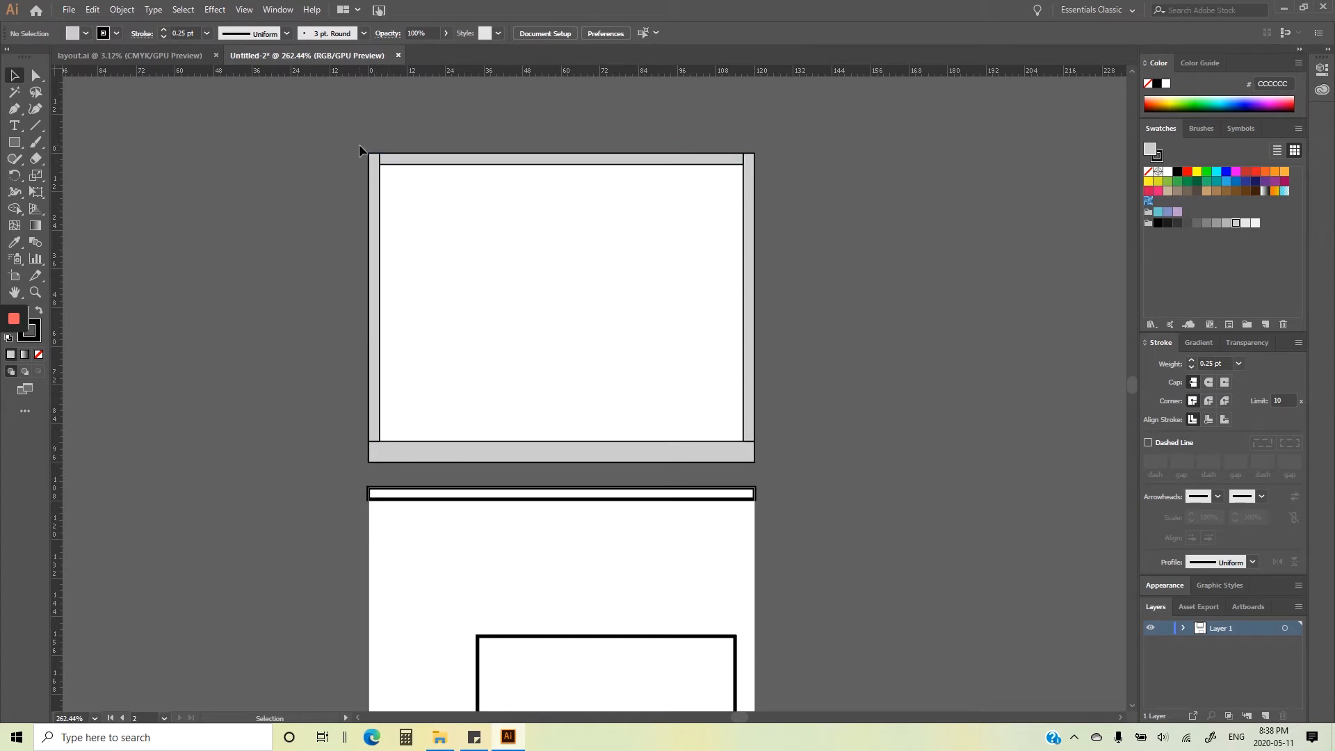
- Copy the left vertical bar to the horizontal centre of the frame
left_click_drag(359, 144, 845, 192)
left_click(786, 183)
left_click_drag(379, 220, 568, 224)
left_click(625, 282)
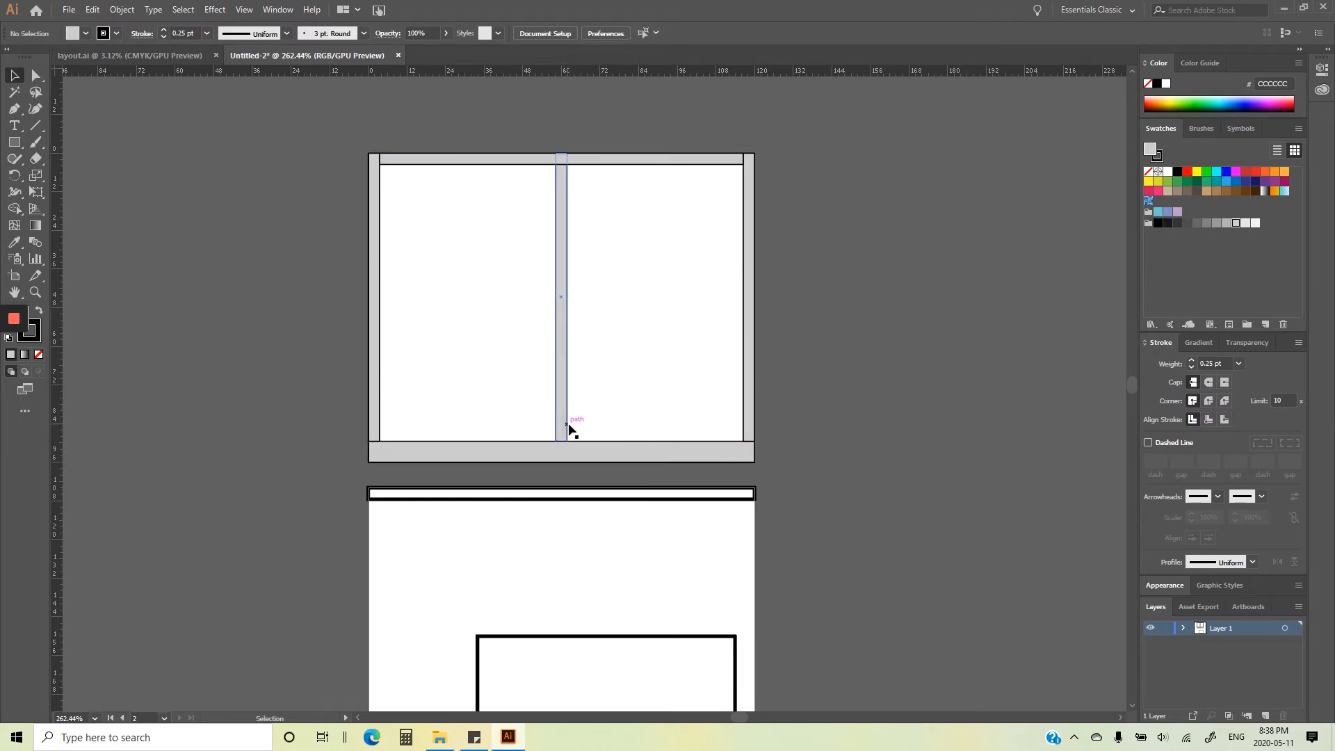
- Copy the top horizontal bar down to the middle of the frame, dividing it into four panes
left_click_drag(592, 165, 596, 304)
left_click(607, 427)
left_click(478, 191)
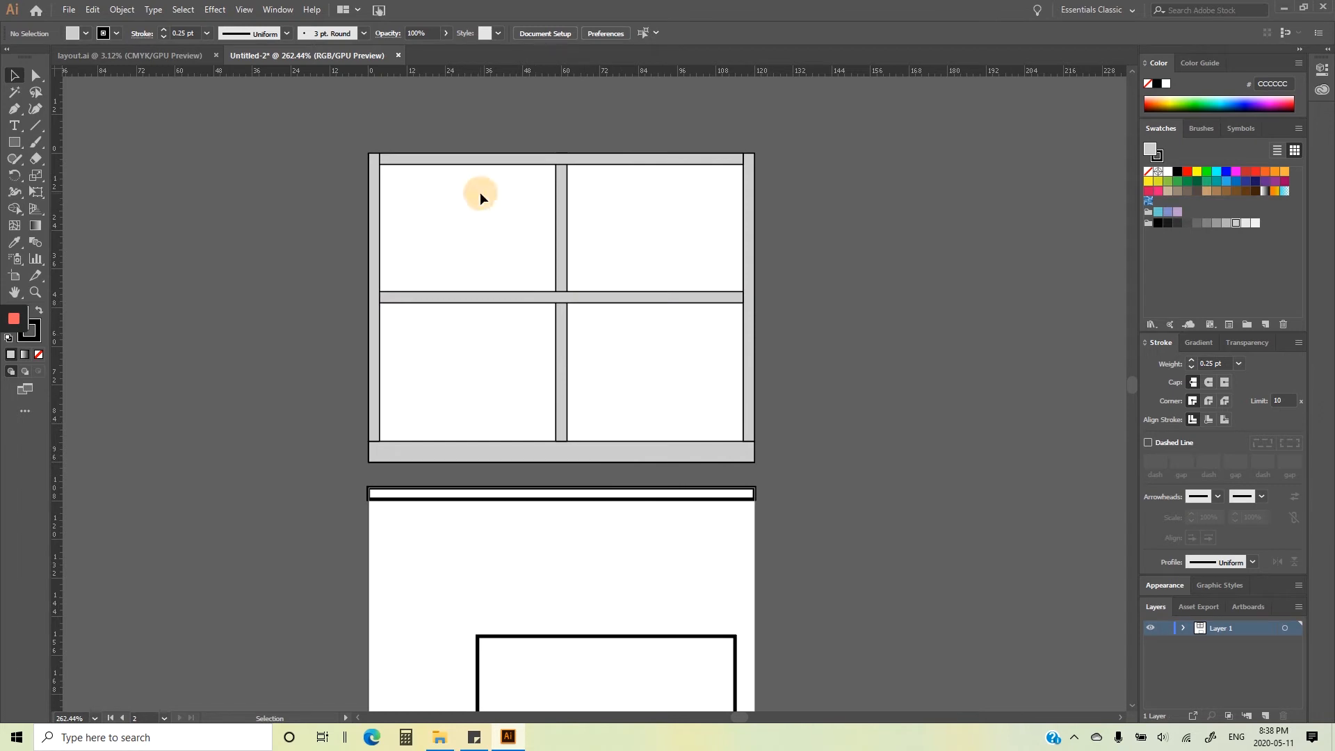
left_click(596, 202)
left_click(608, 369)
left_click(494, 363)
left_click(662, 349)
- Draw a magenta (FF00FF) rectangle filling the upper-left pane, about 54.75 pt wide and 39.5 pt high
left_click(15, 143)
left_click(1236, 171)
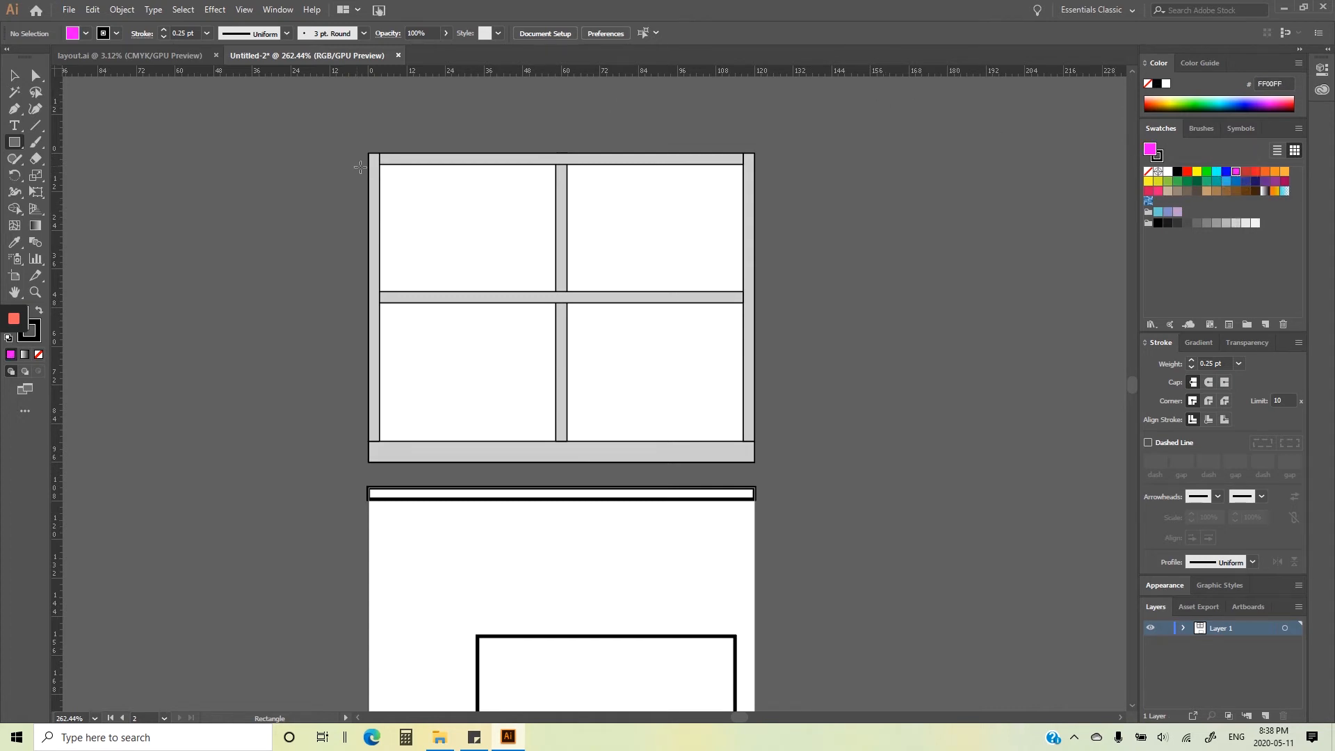
mouse_move(380, 164)
left_mouse_down()
mouse_move(545, 260)
mouse_move(556, 290)
left_mouse_up()
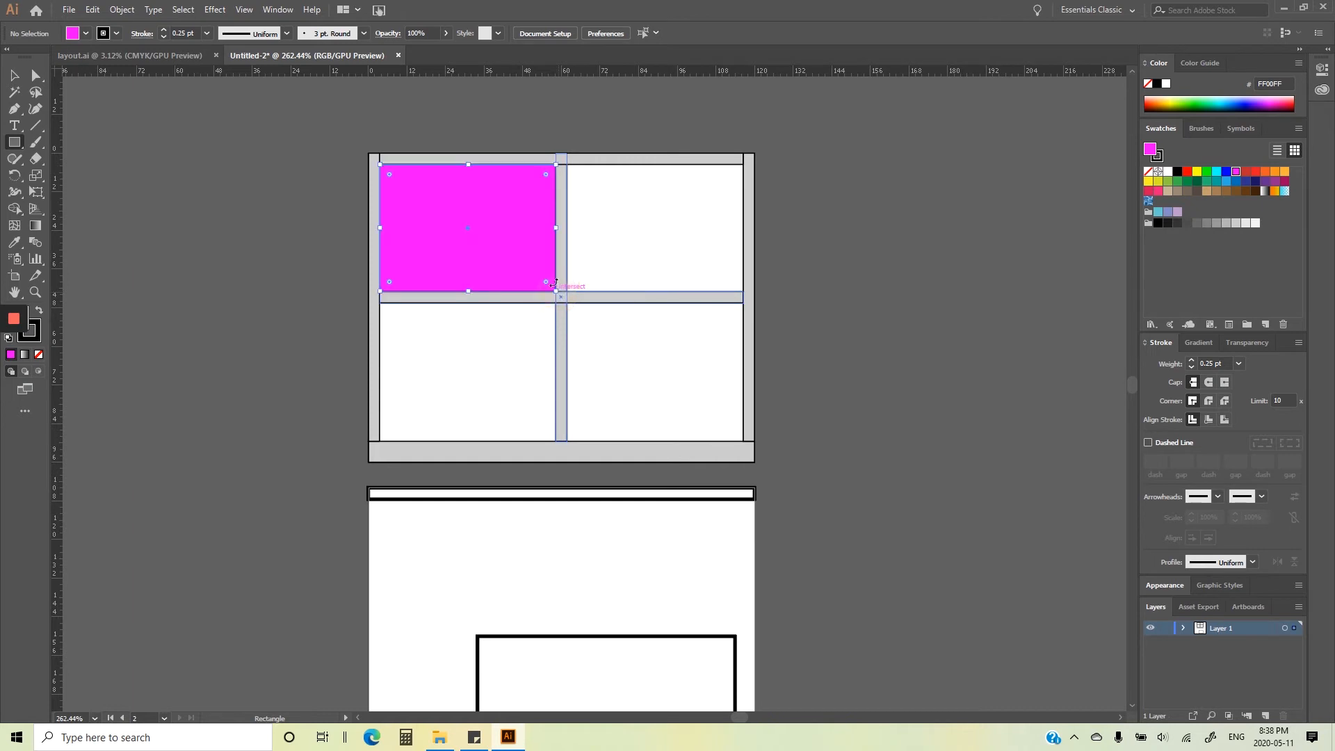
left_click(15, 75)
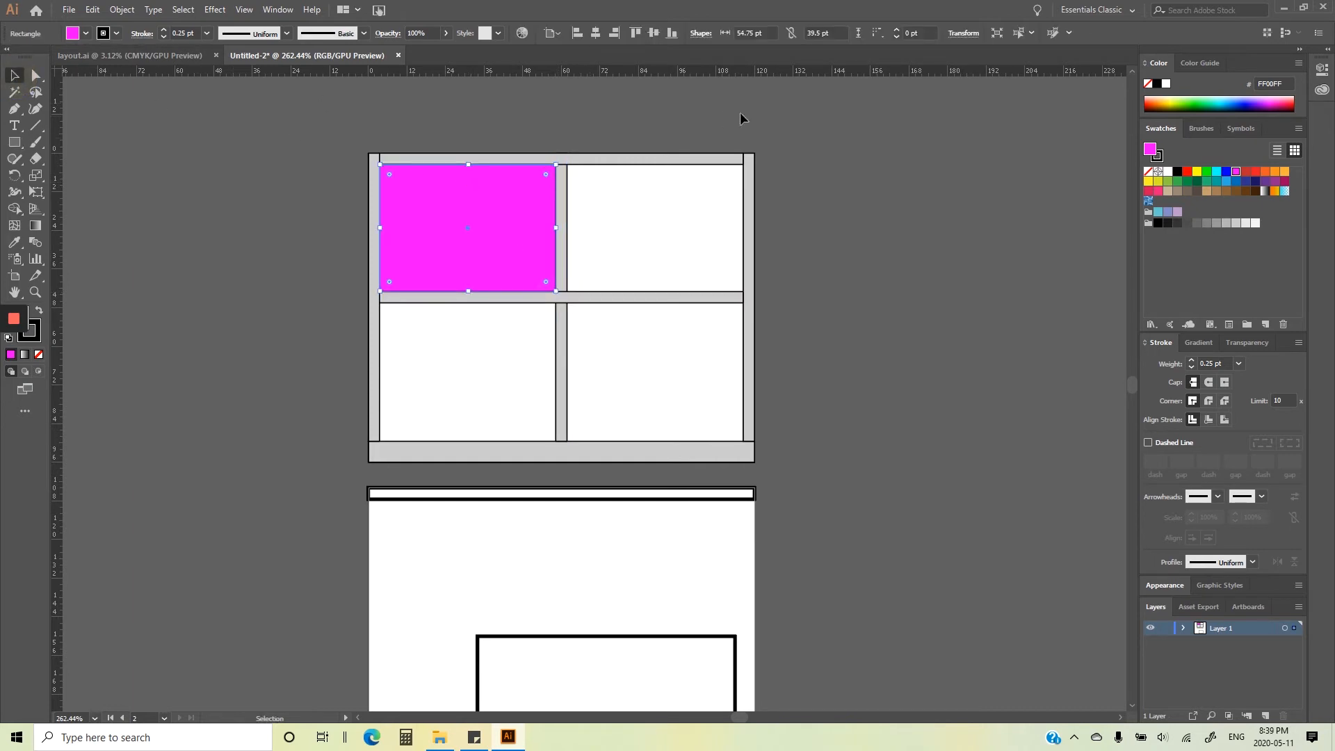
- Check the magenta rectangle's width and height and delete the rectangle
left_click(737, 32)
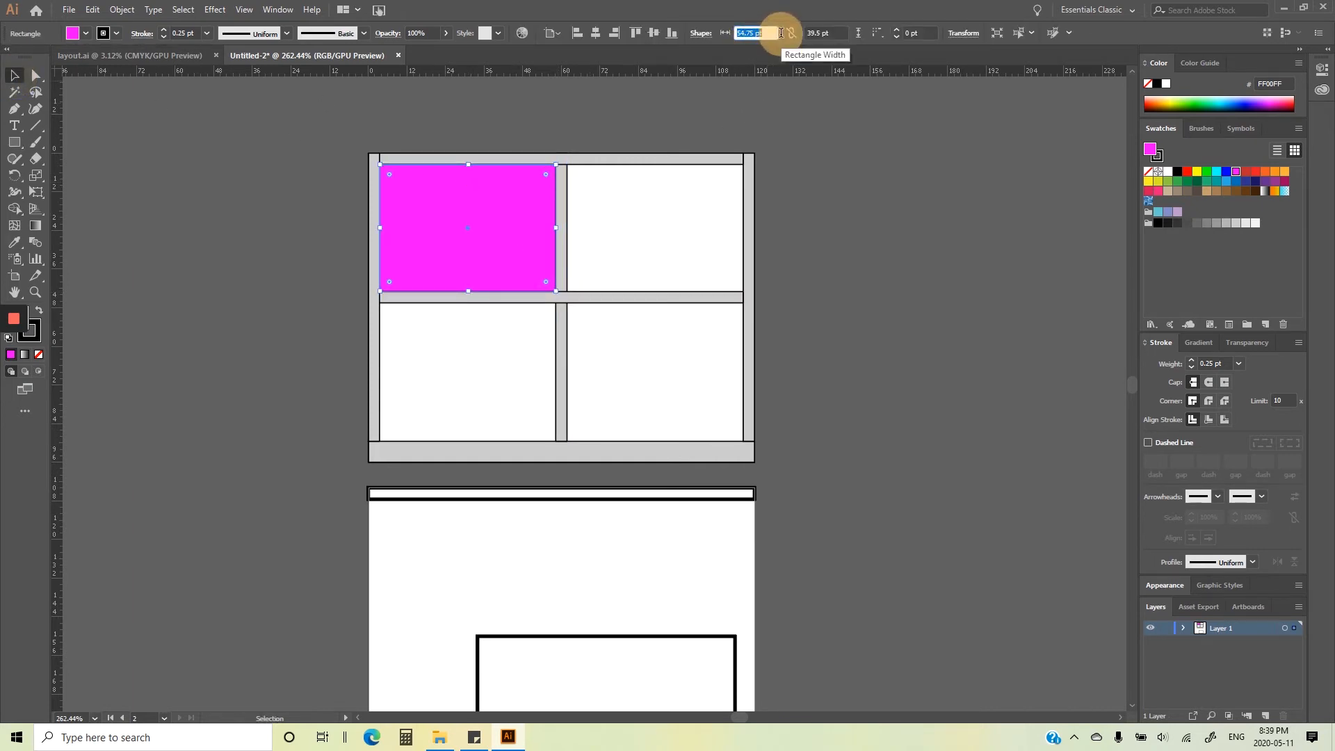
left_click(752, 33)
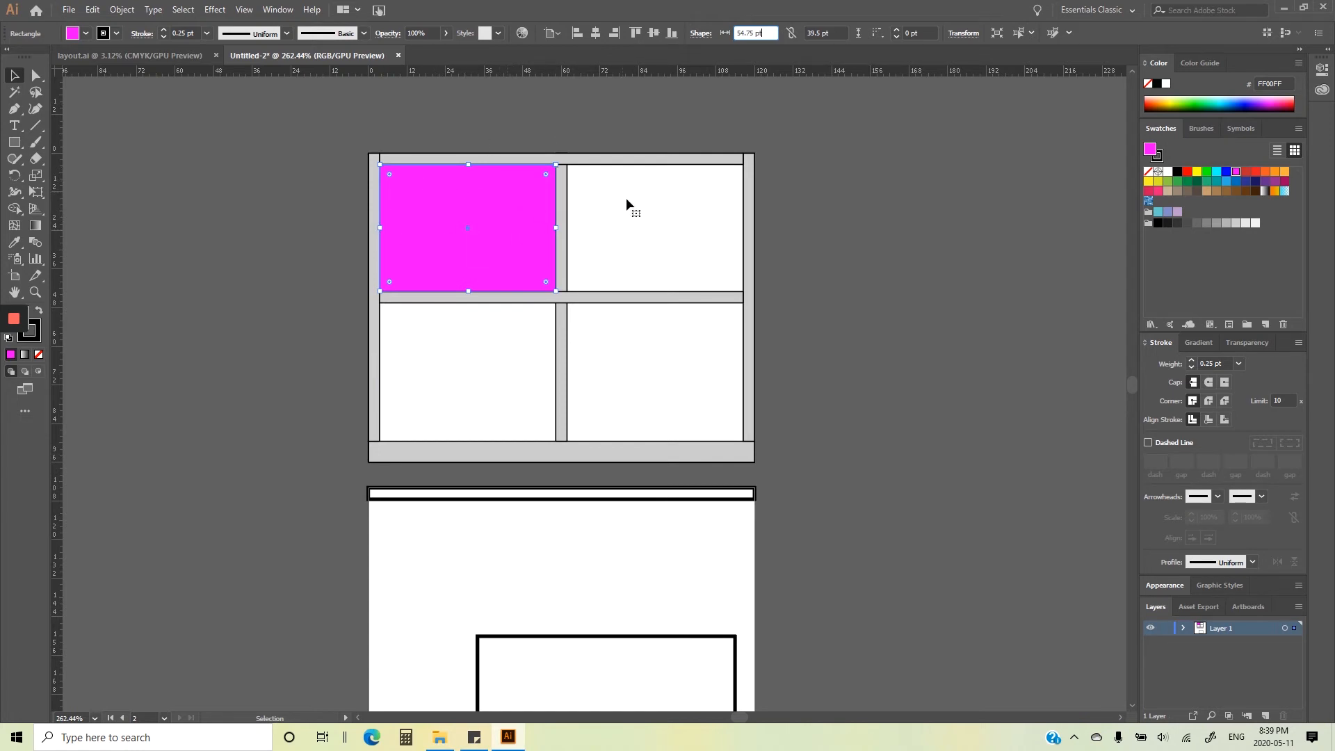
left_click(470, 331)
left_click(549, 216)
left_click(756, 32)
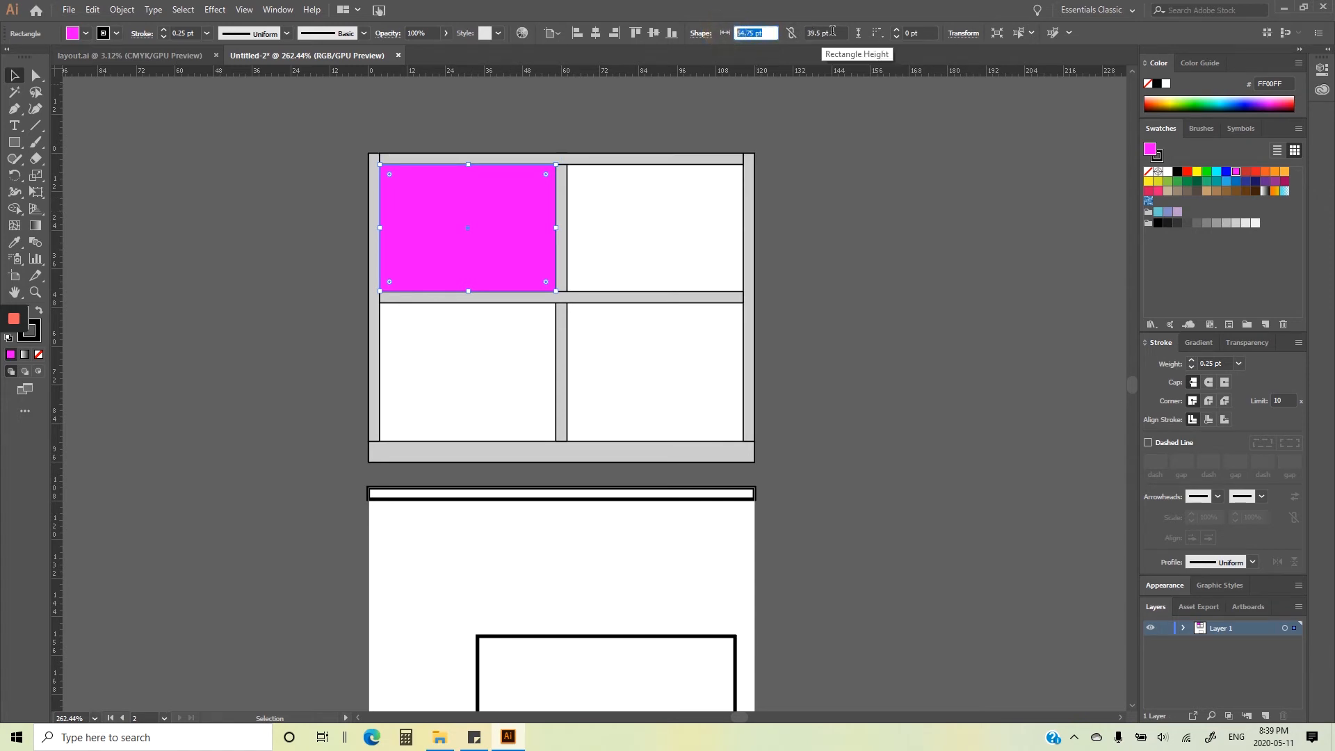
left_click_drag(840, 30, 778, 31)
left_click(650, 197)
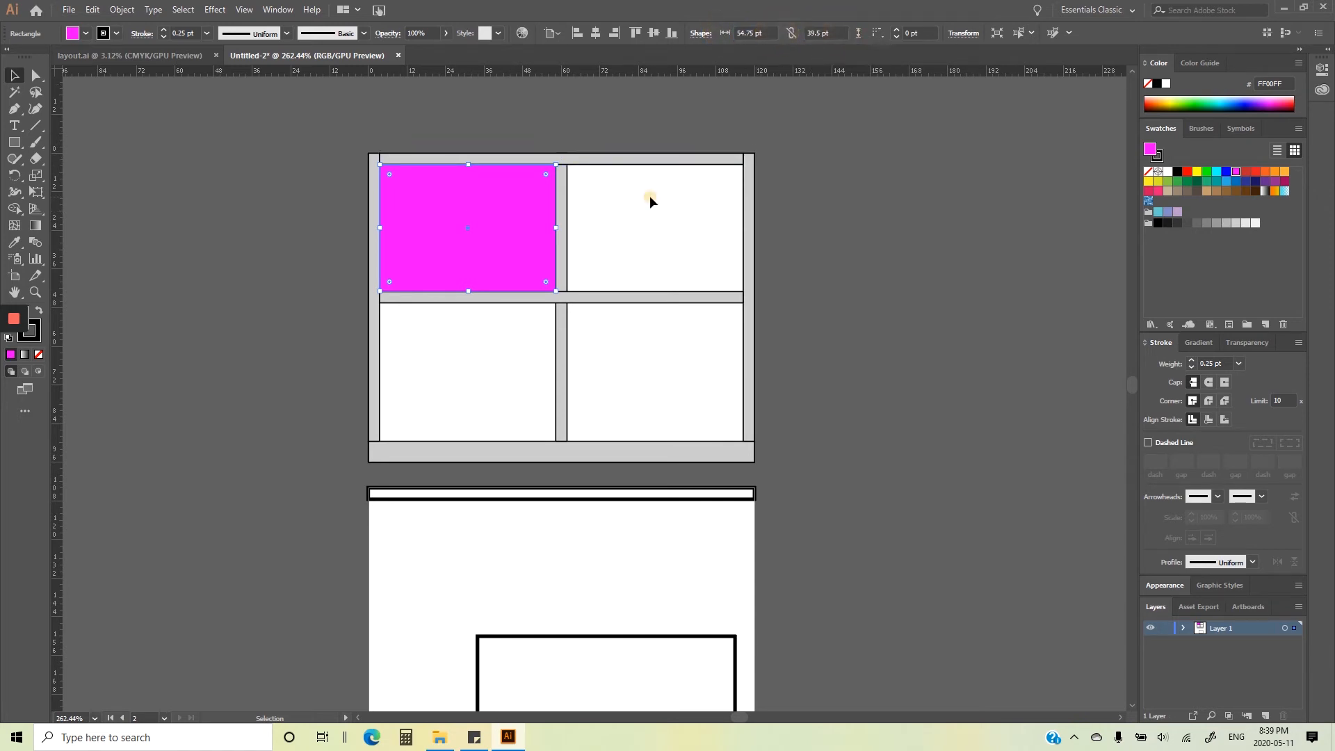
left_click(514, 219)
key("Delete")
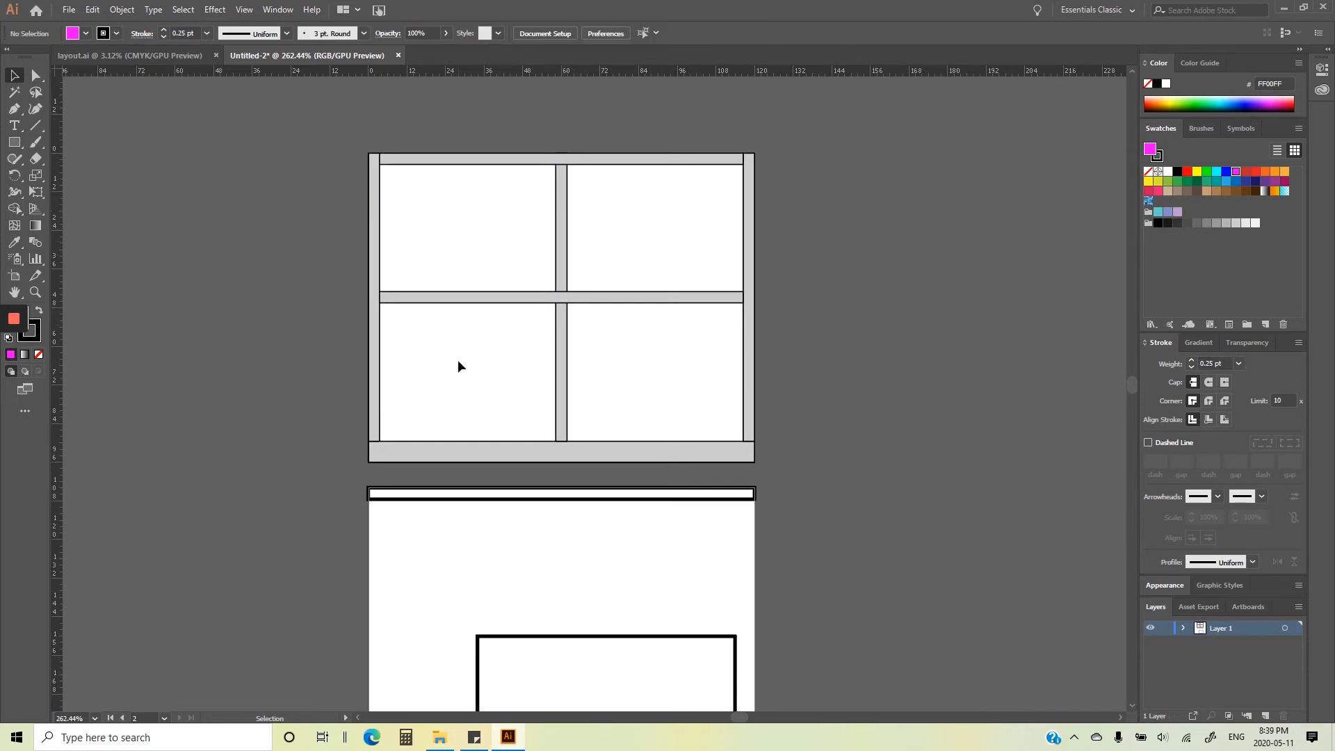
- Copy the centre vertical bar twice into the left half of the frame, dividing that half into three roughly equal columns
left_click_drag(564, 255, 508, 262)
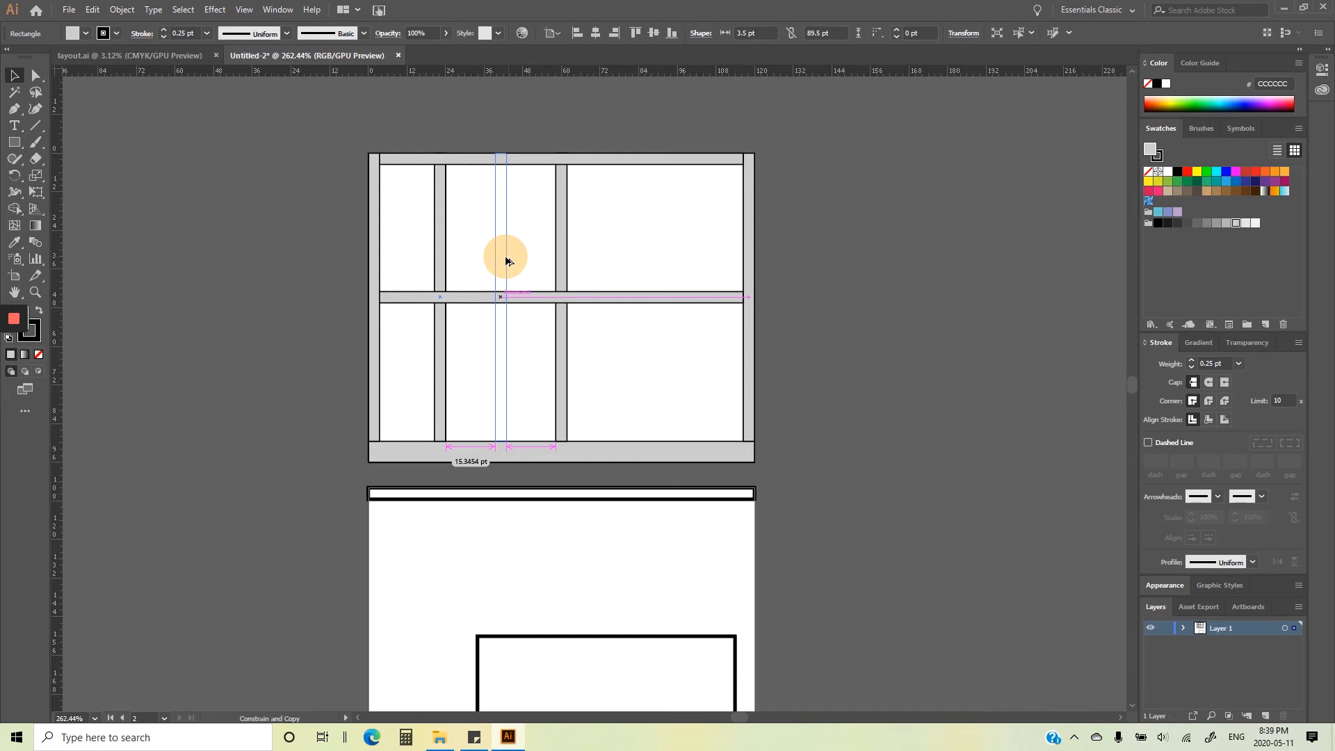
left_click_drag(506, 260, 506, 261)
left_click(595, 342)
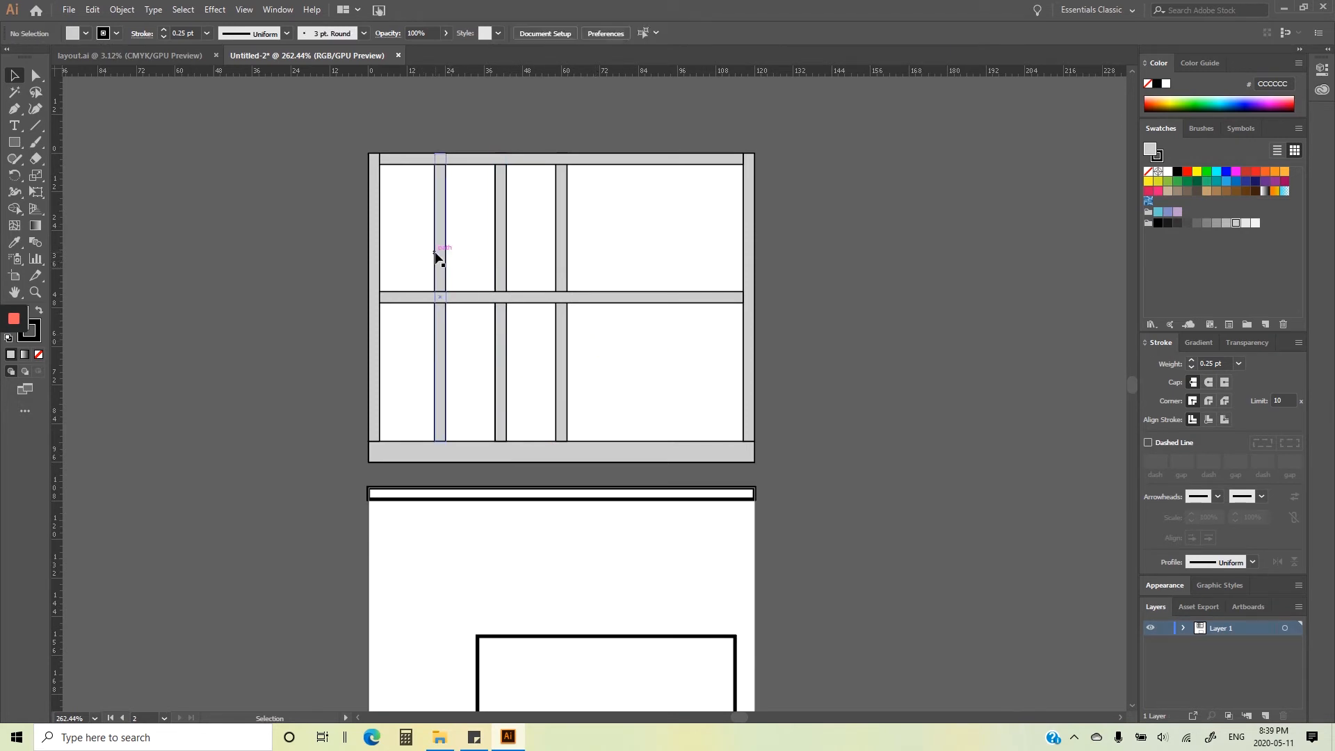
- Copy the two added vertical bars together into the right half of the frame, spacing them evenly between the centre and right bars
left_click(443, 260)
left_click(500, 257, "shift")
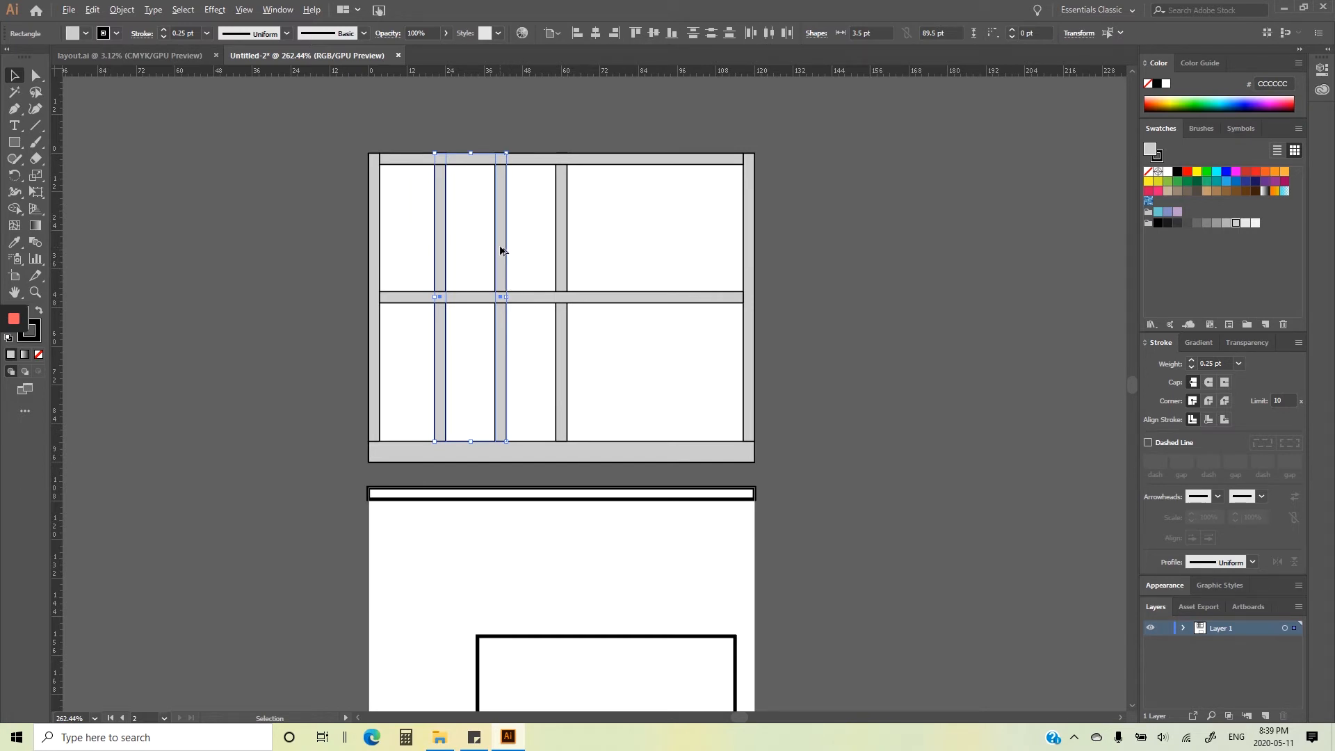
left_click_drag(498, 251, 686, 253)
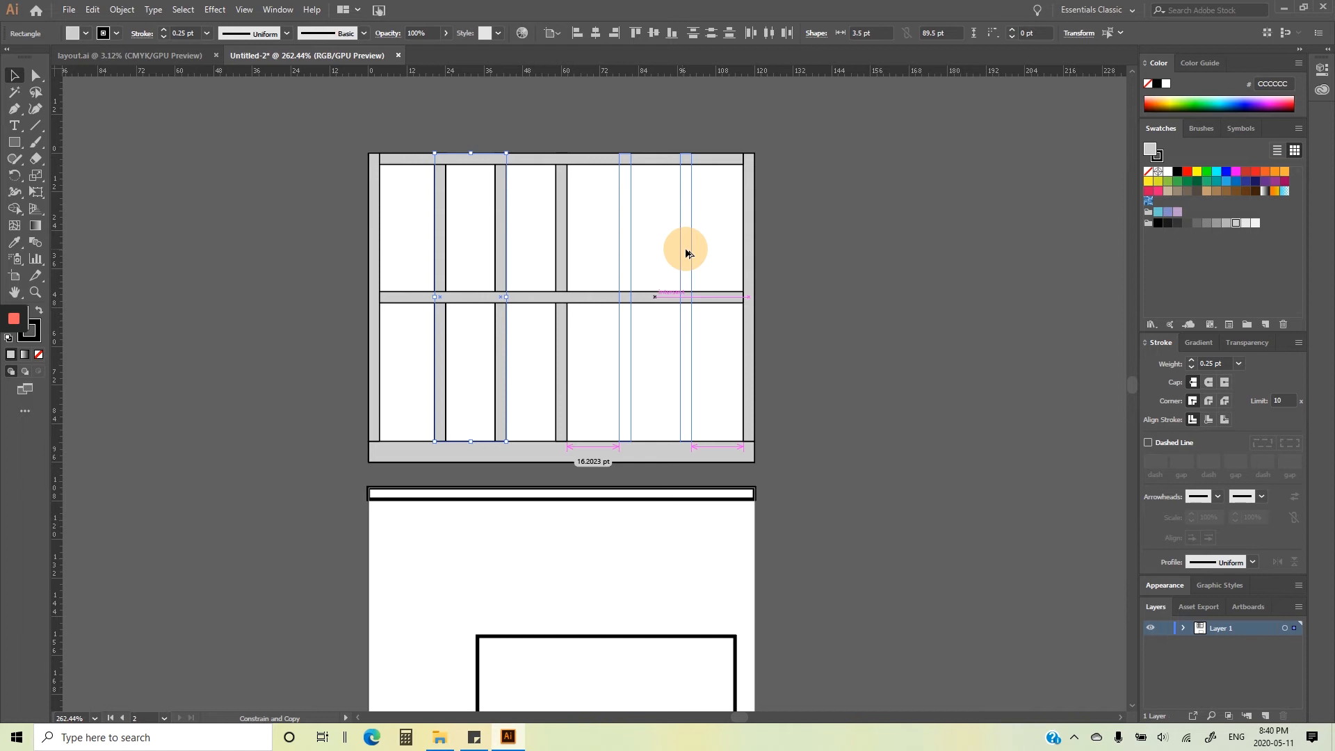
left_click_drag(686, 253, 687, 253)
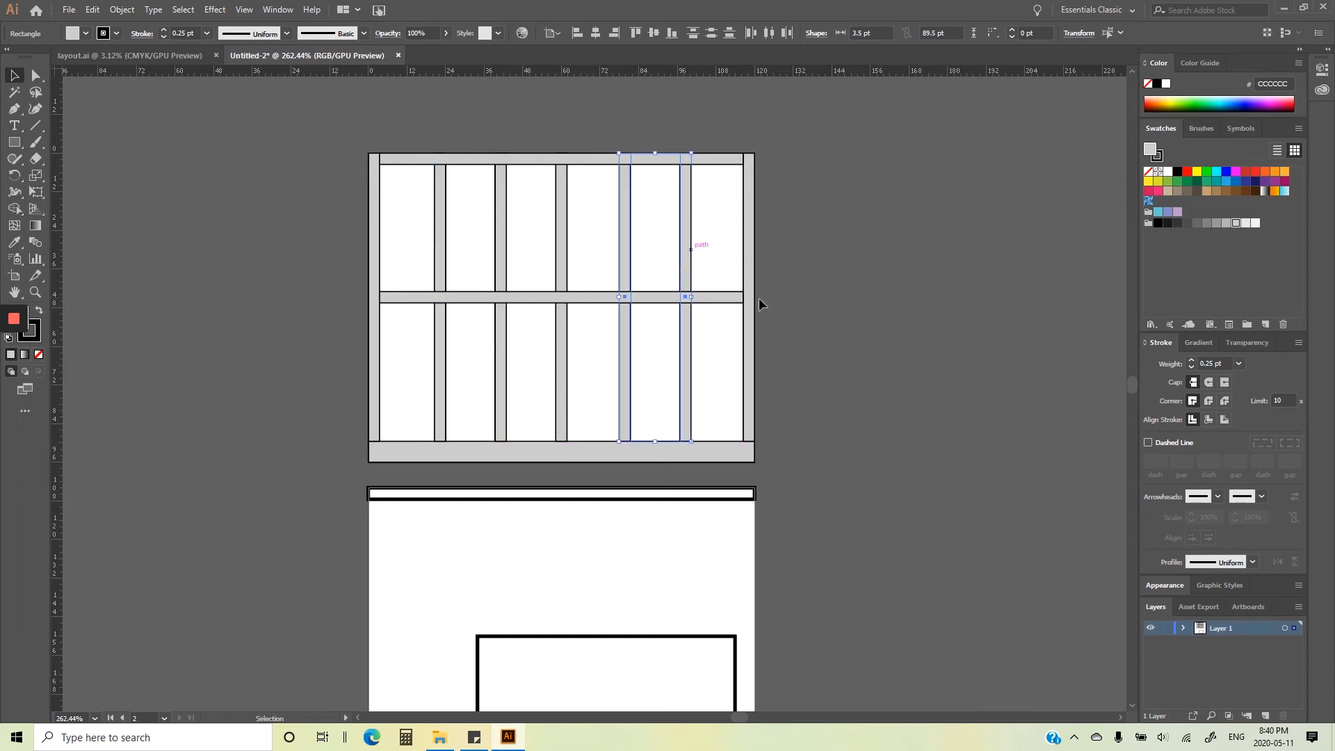
left_click(820, 340)
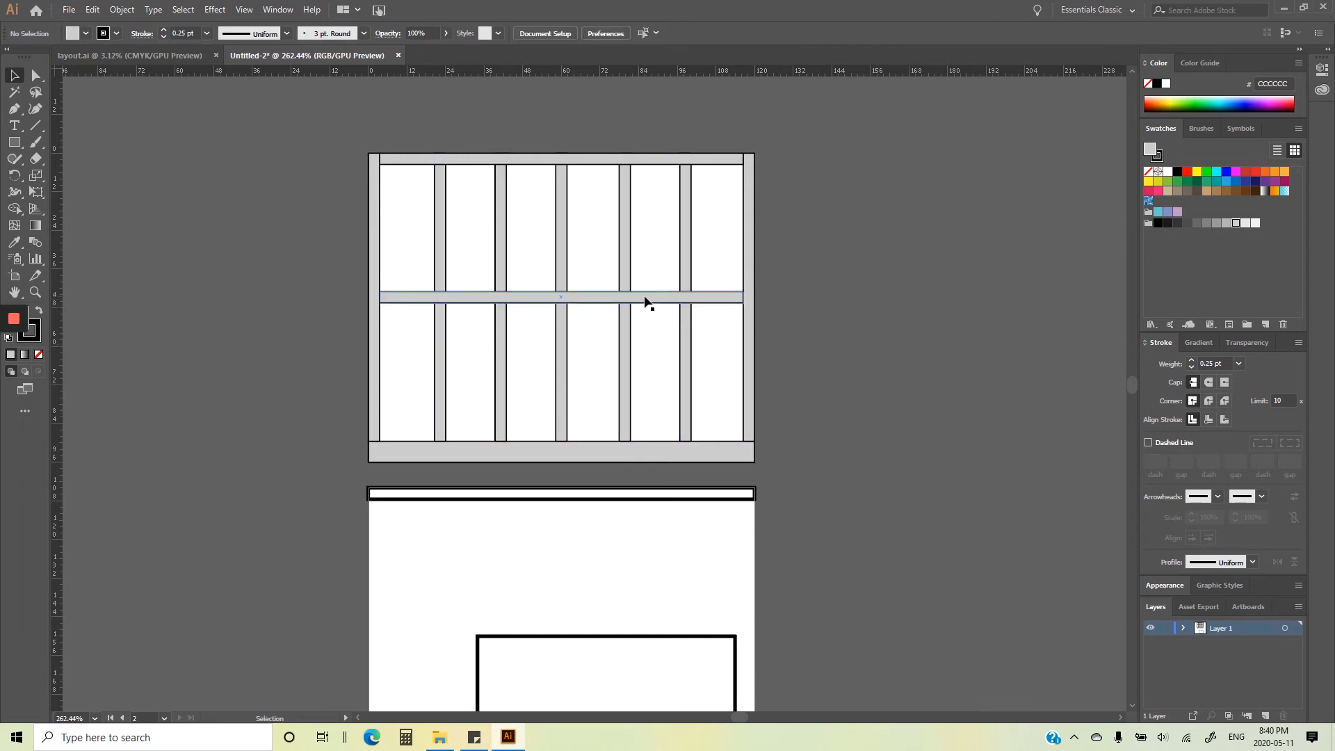
- Copy the middle horizontal bar into the upper and lower halves of the frame, forming four rows, and check the bar sizes
left_click_drag(647, 303, 678, 373)
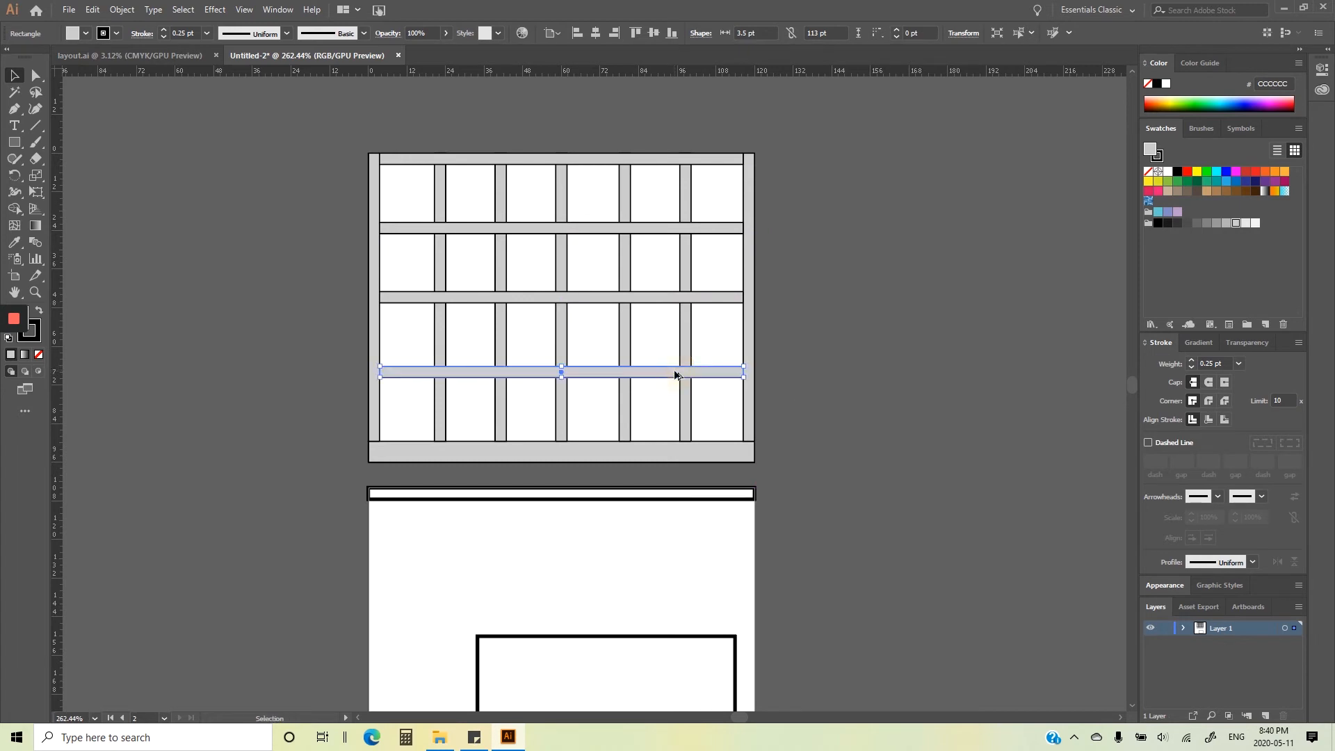
left_click(813, 388)
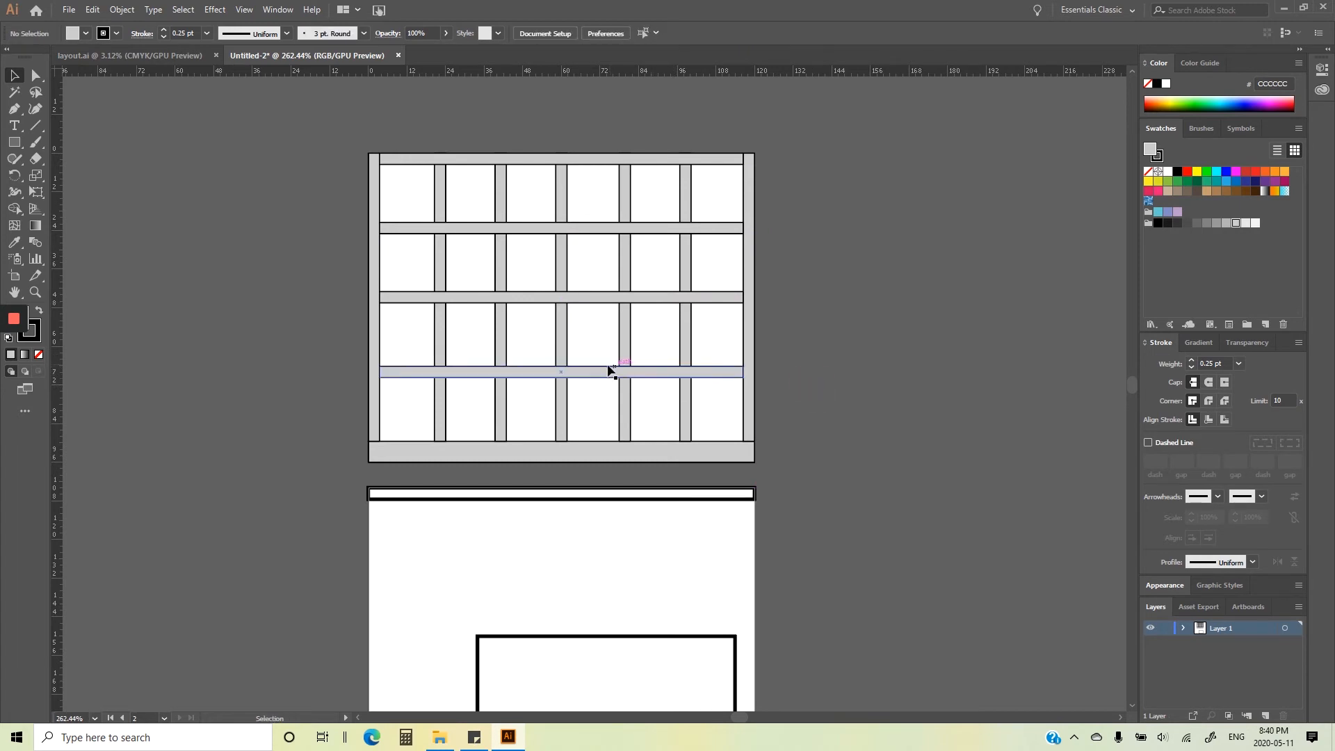
left_click(605, 373)
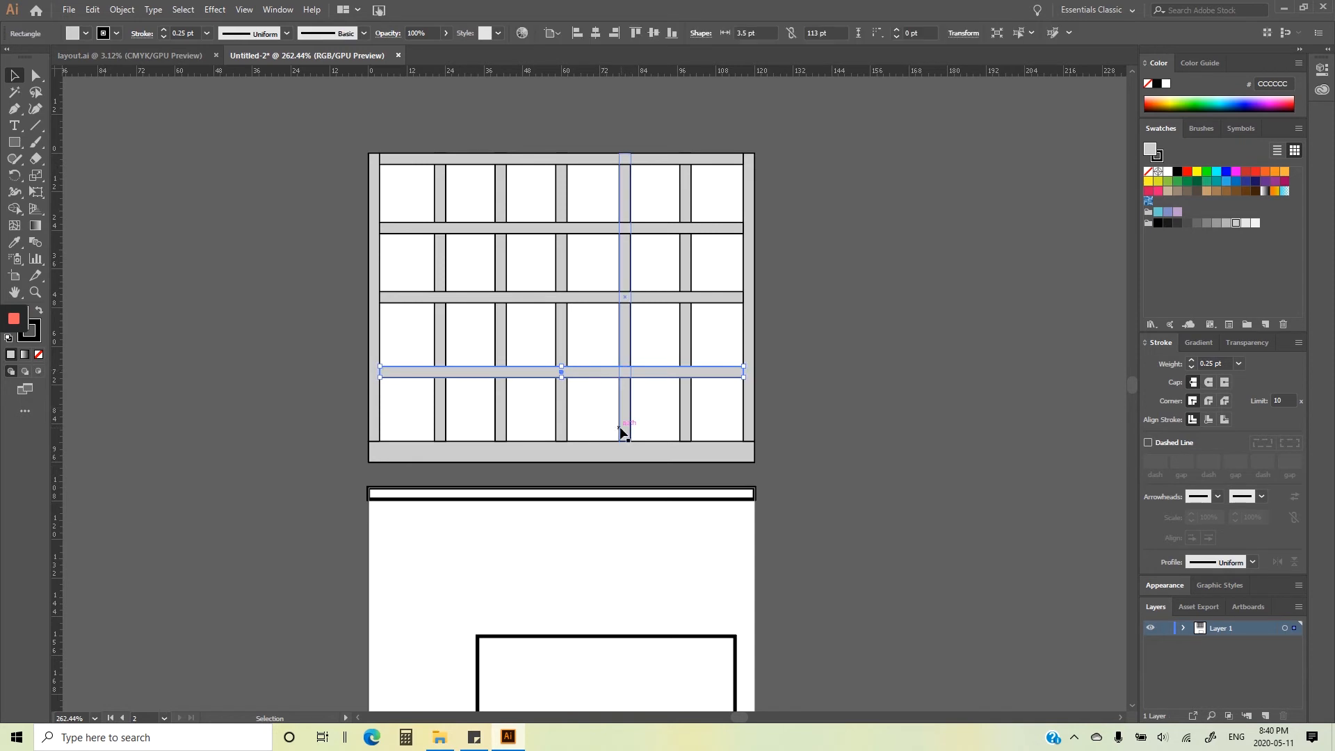
left_click(588, 382)
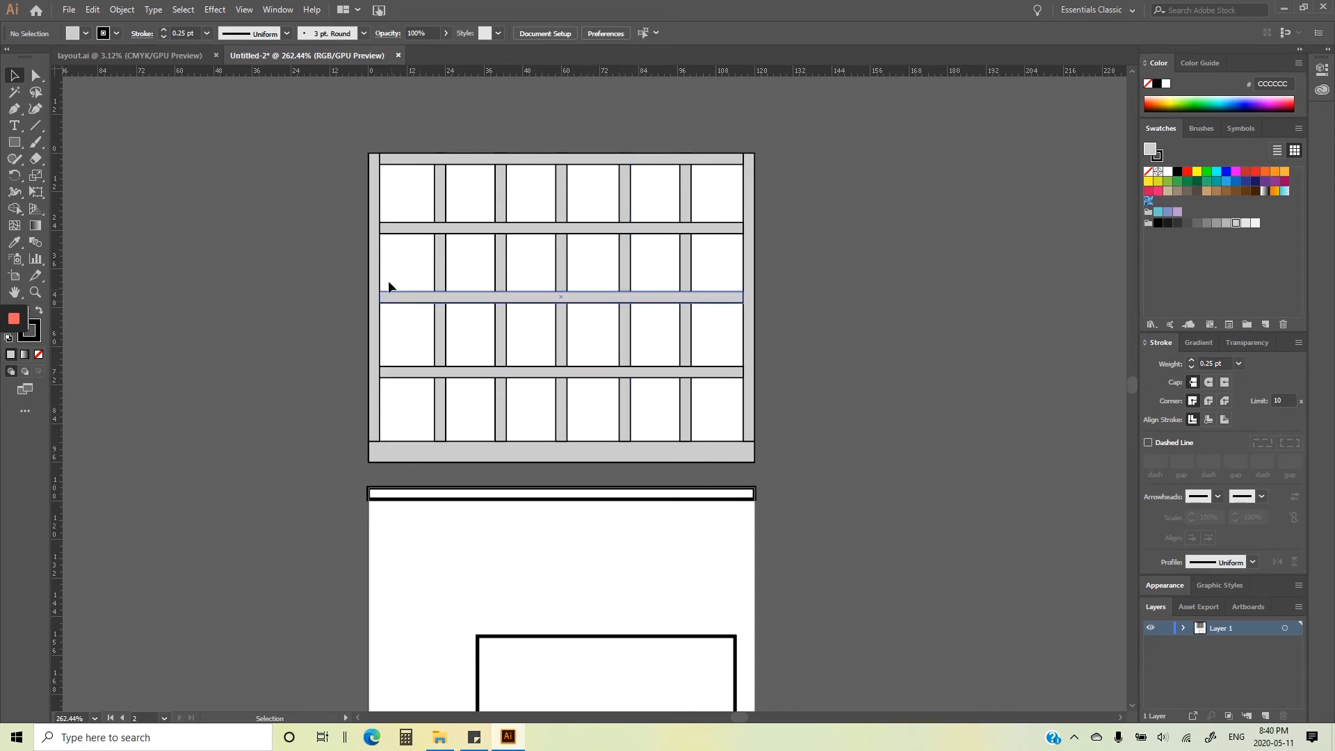
left_click(371, 278)
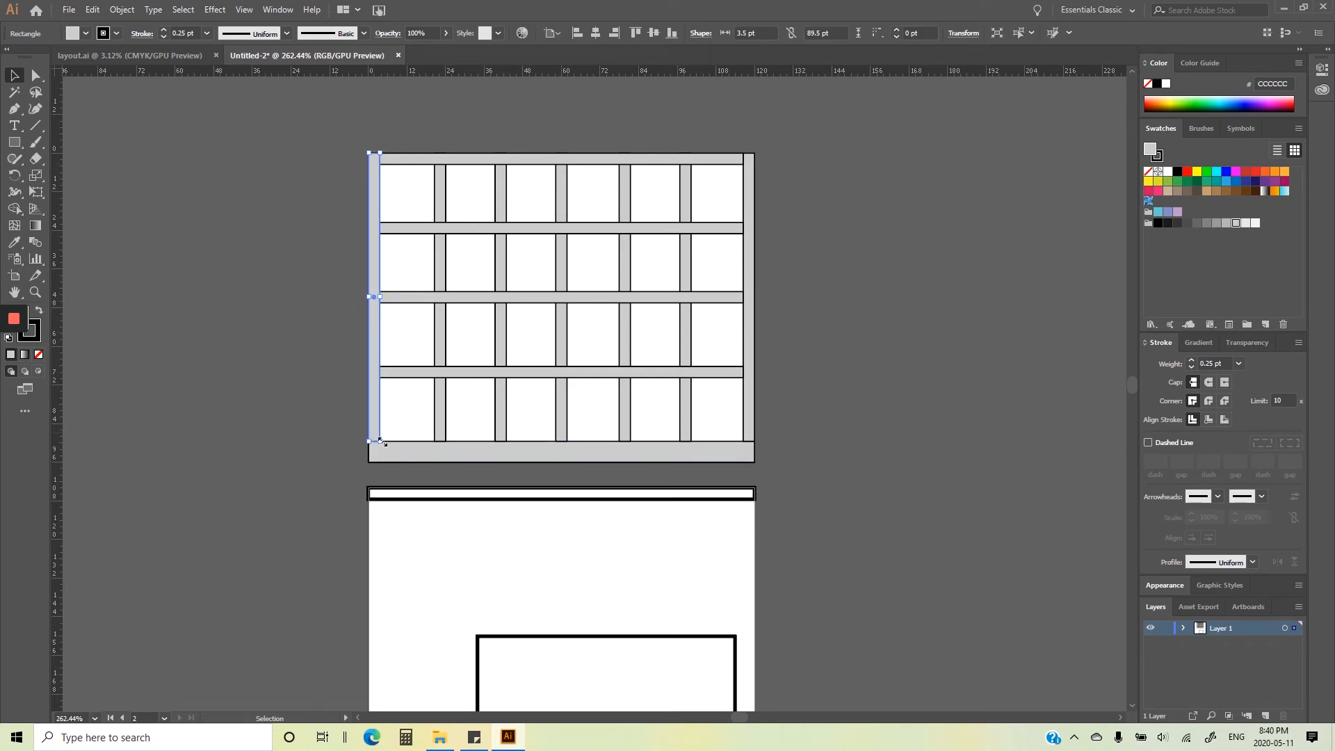
left_click(462, 402)
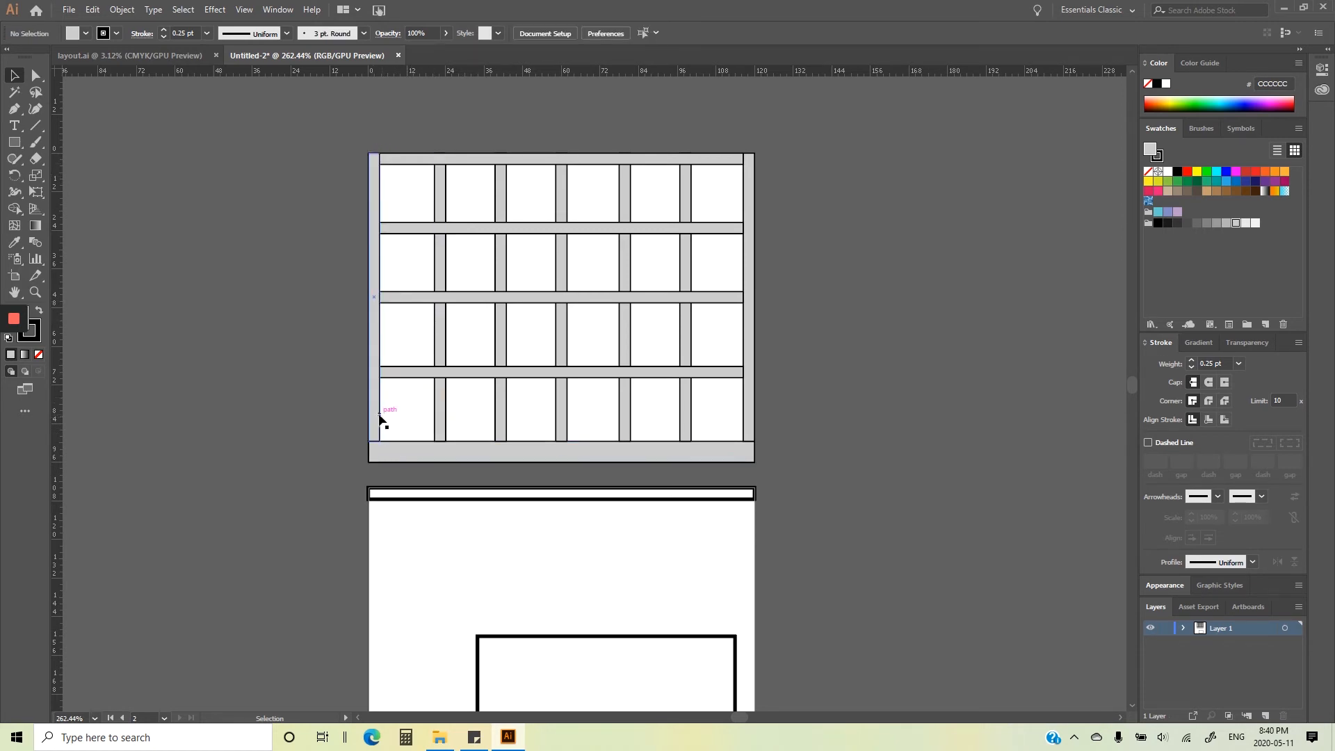
left_click(374, 414)
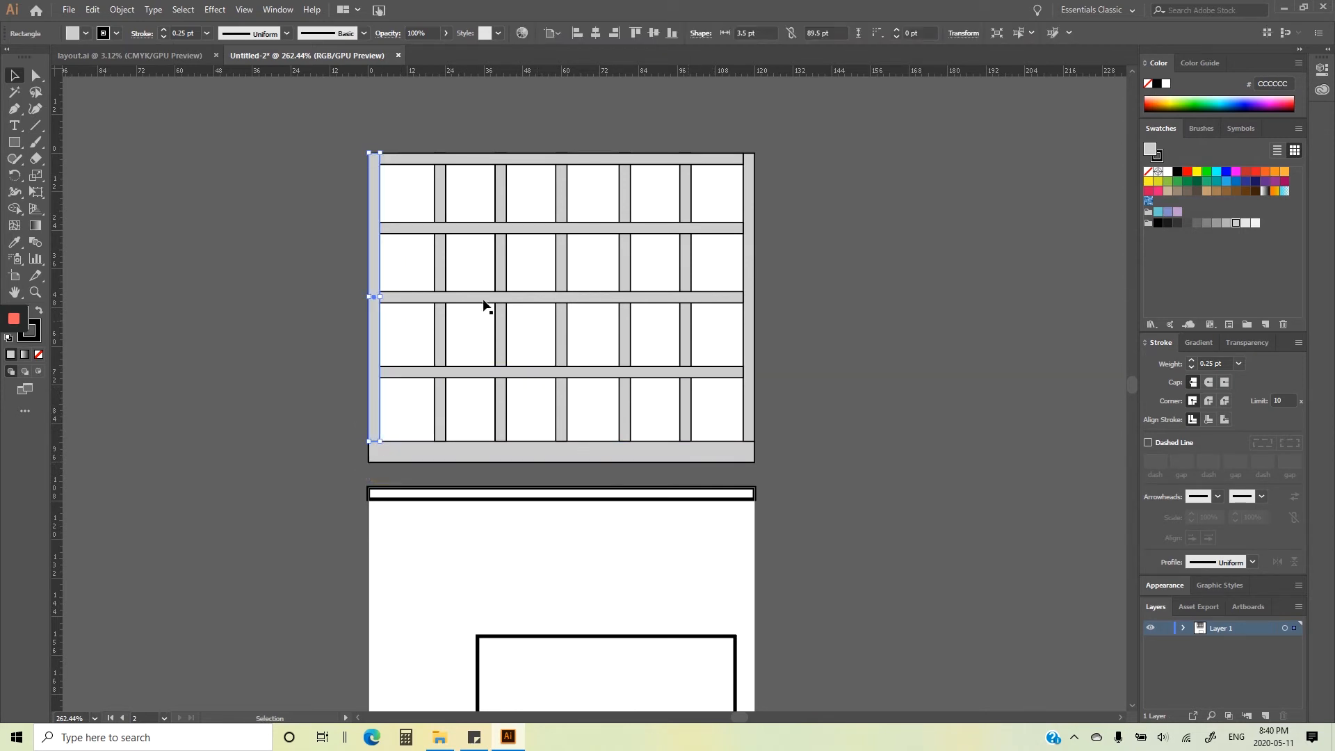
- Undo the lower bar copy and centre the middle horizontal bar on the artboard both horizontally and vertically
key("ctrl+z")
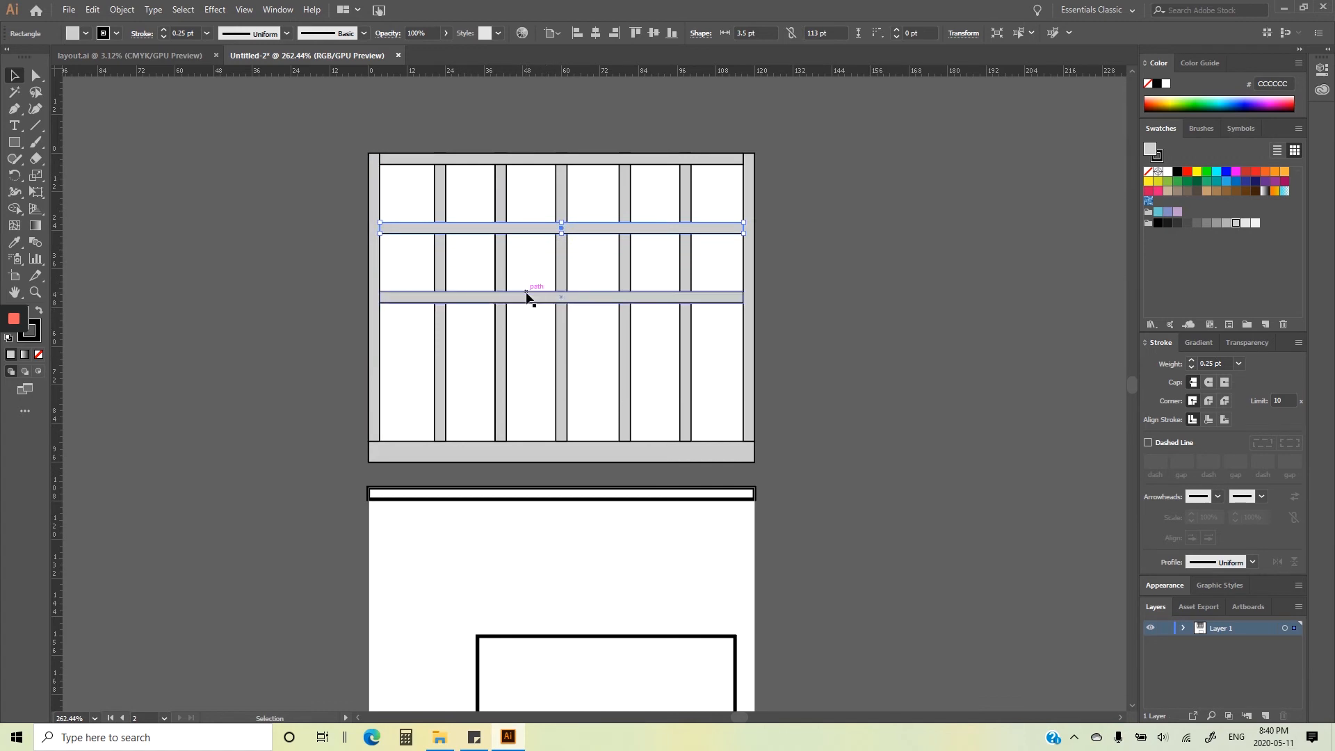
left_click_drag(526, 293, 575, 307)
left_click(531, 327)
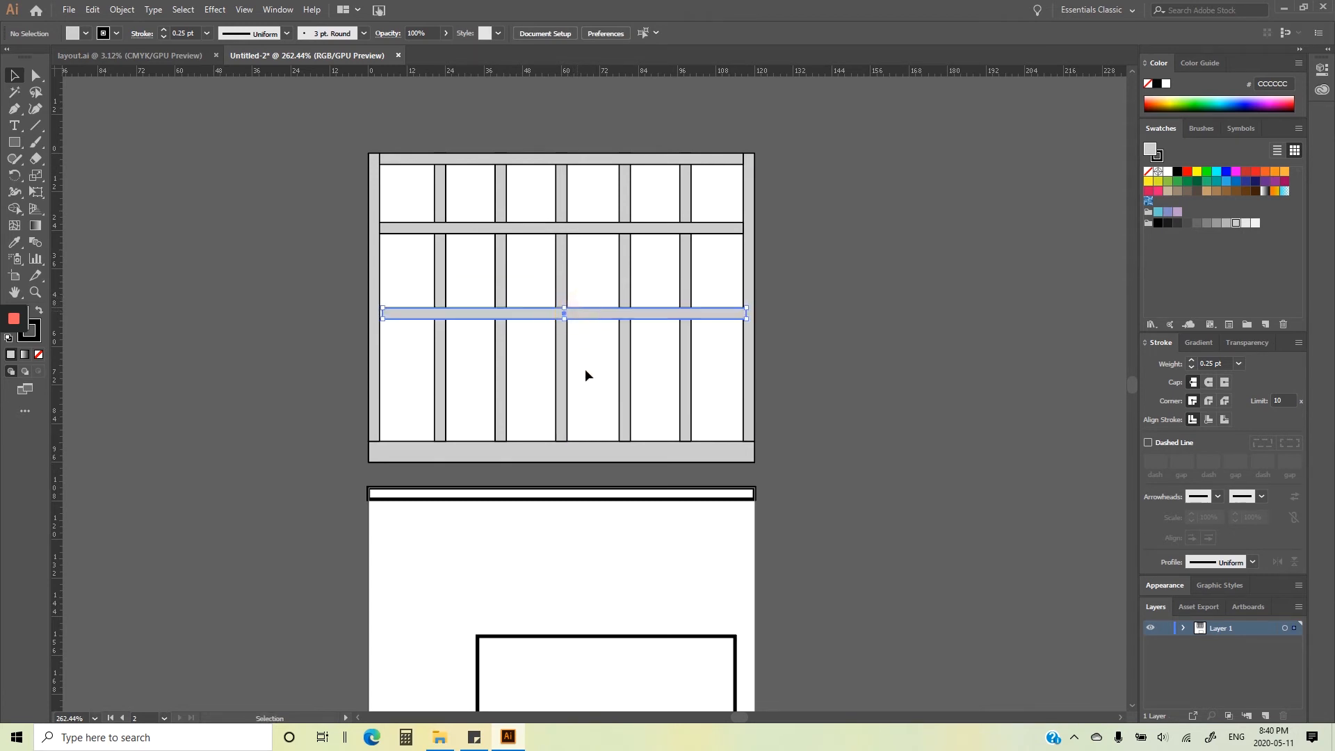
left_click(581, 317)
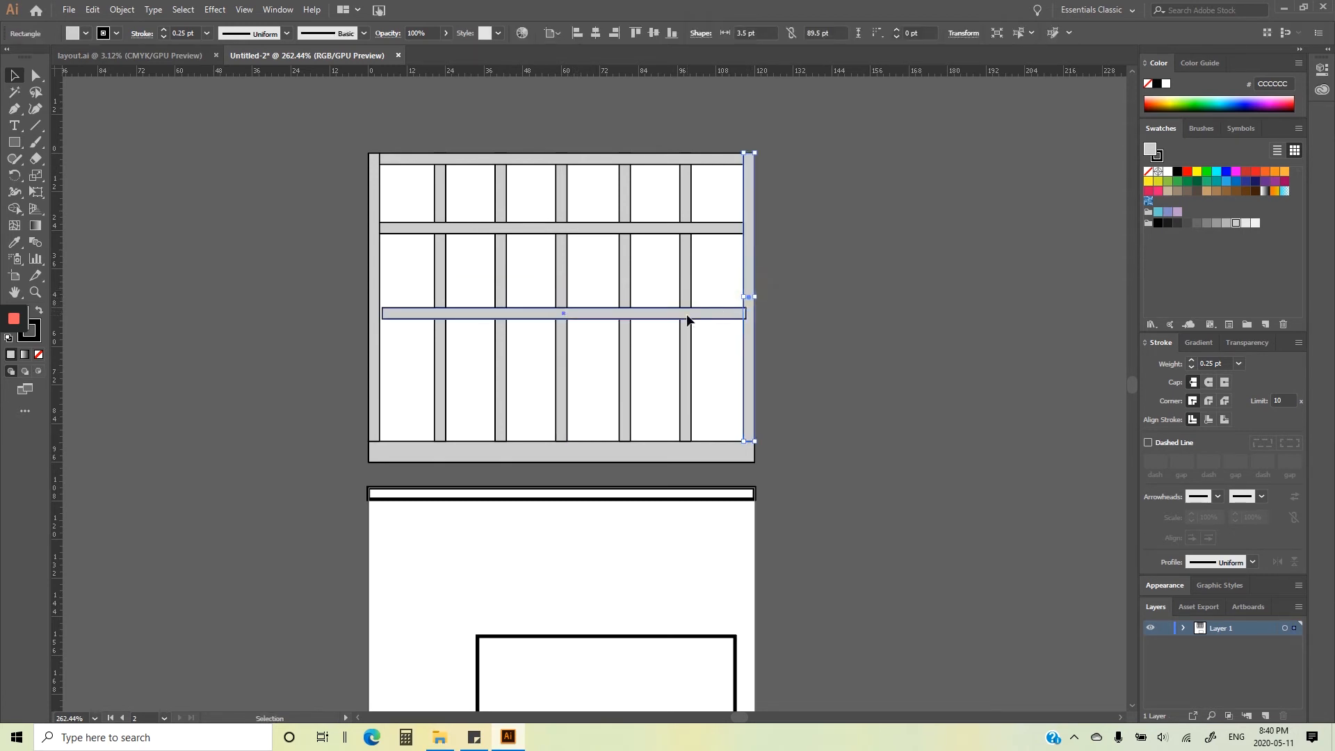
left_click(598, 38)
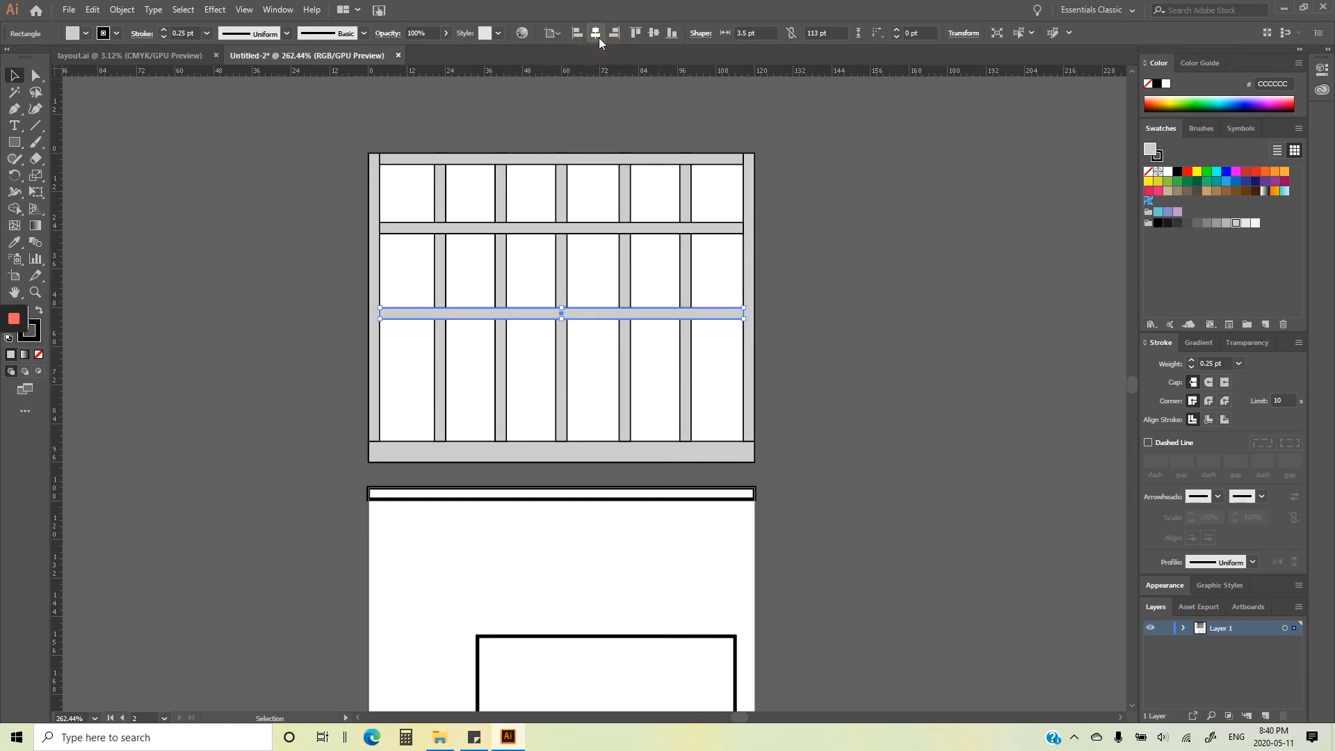
left_click(651, 35)
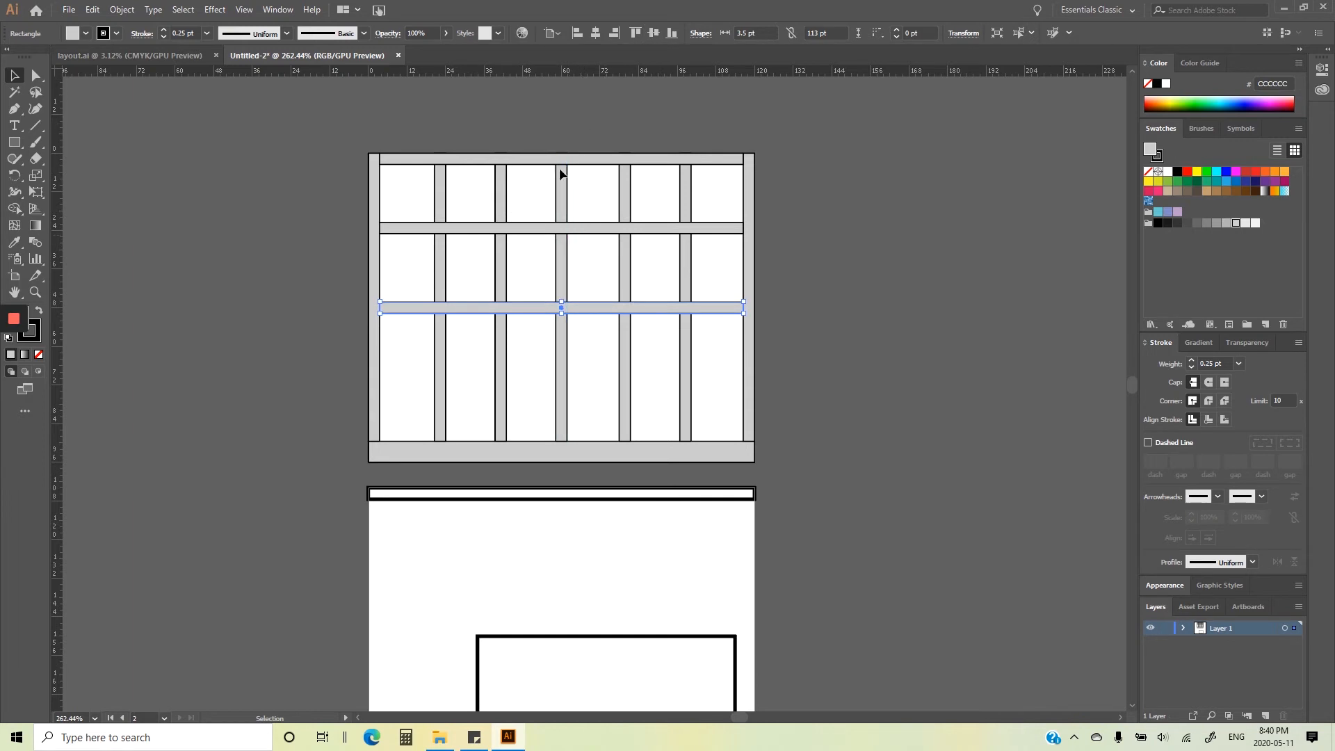
- Place the upper horizontal bar midway above the middle bar and add a matching copy in the lower half
left_click_drag(586, 228, 609, 377)
left_click(846, 376)
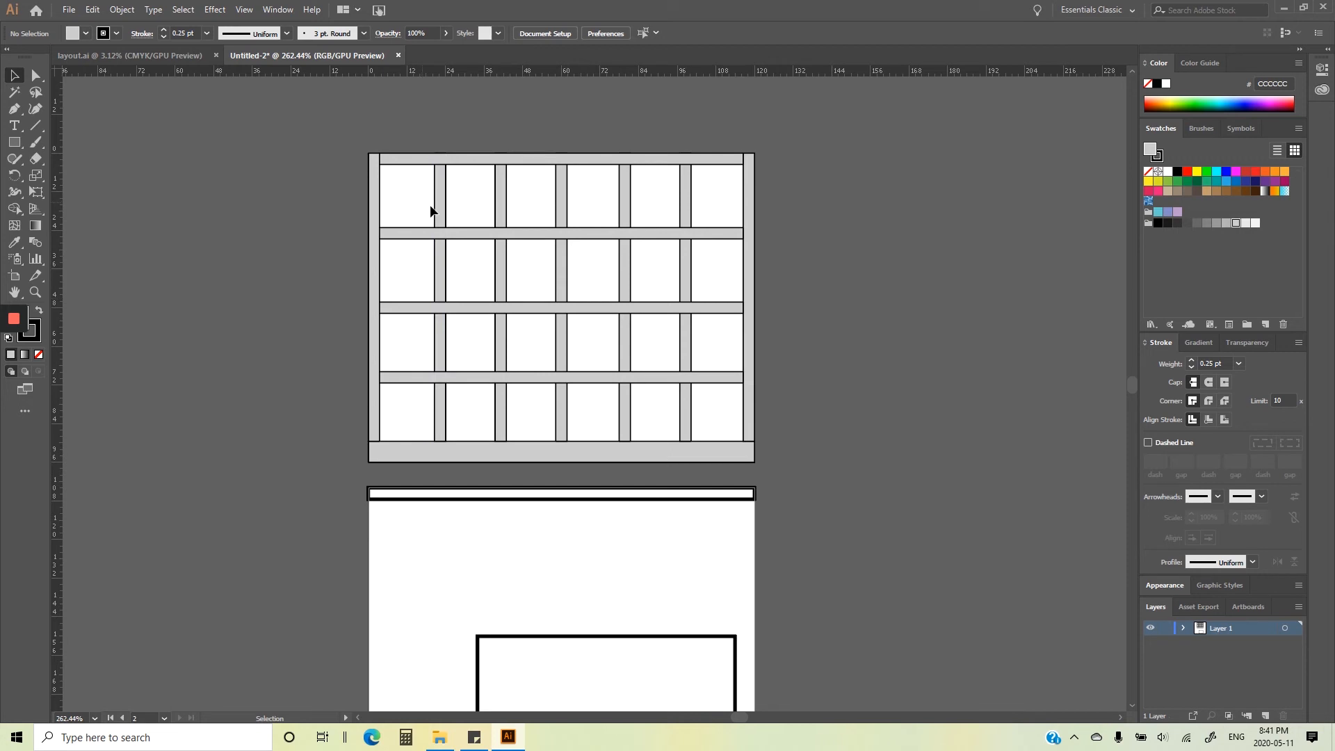
- Go through the grid's horizontal and vertical bars to check their lengths and count the pieces required
left_click(417, 159)
left_click(435, 234, "shift")
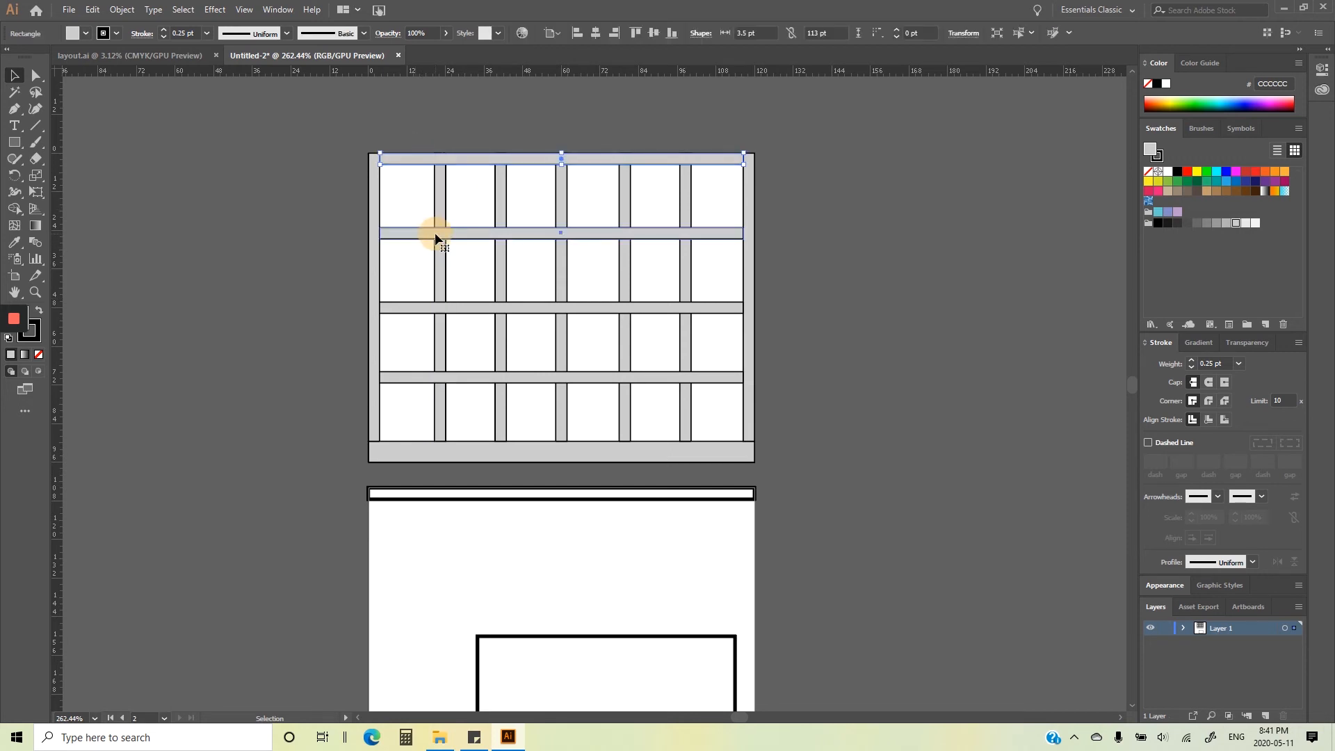
left_click(445, 307)
left_click(457, 379)
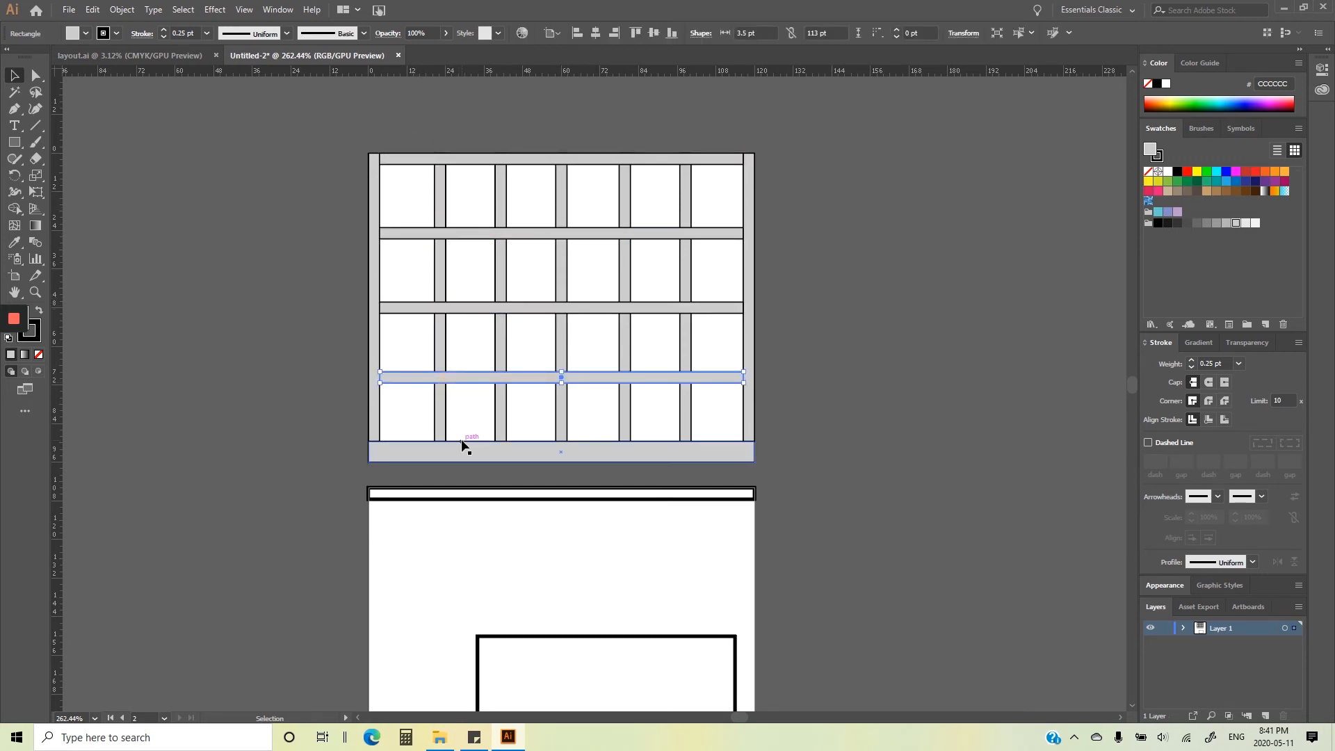
left_click(379, 398)
left_click(449, 408)
left_click(518, 408)
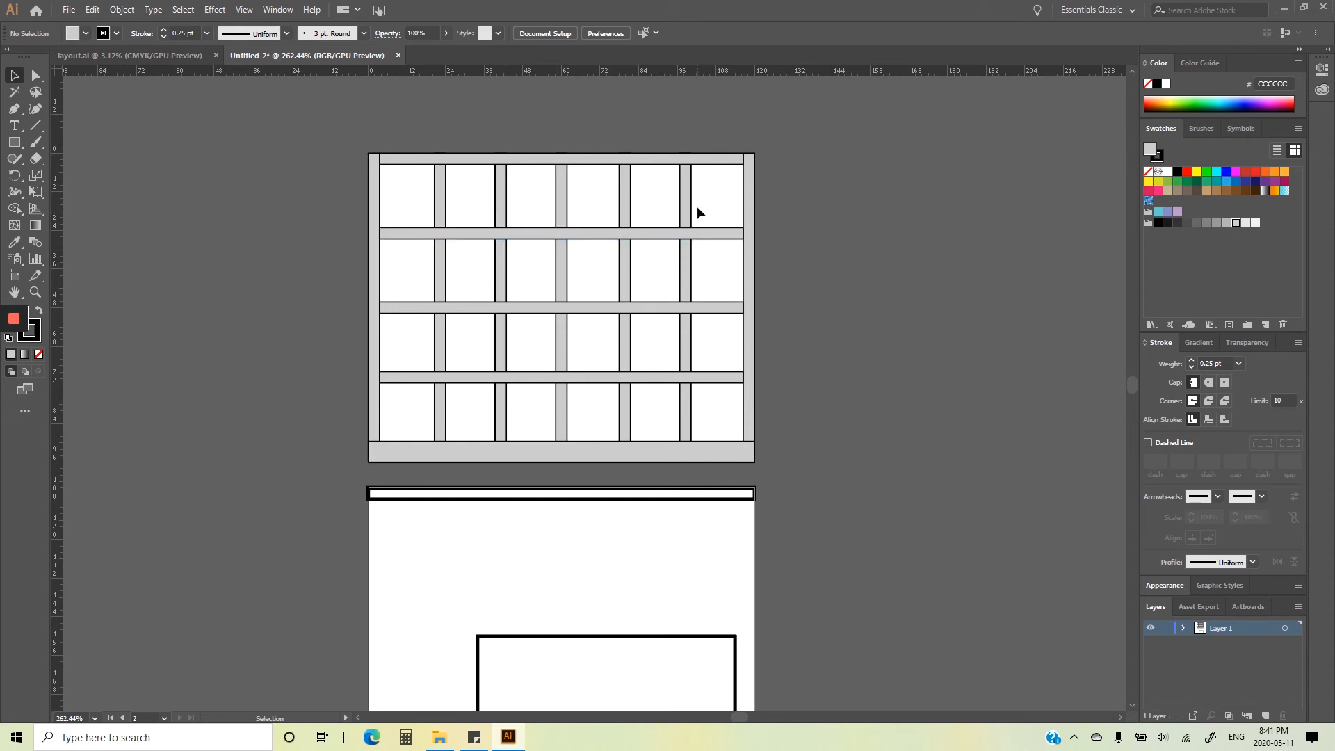
left_click(537, 161)
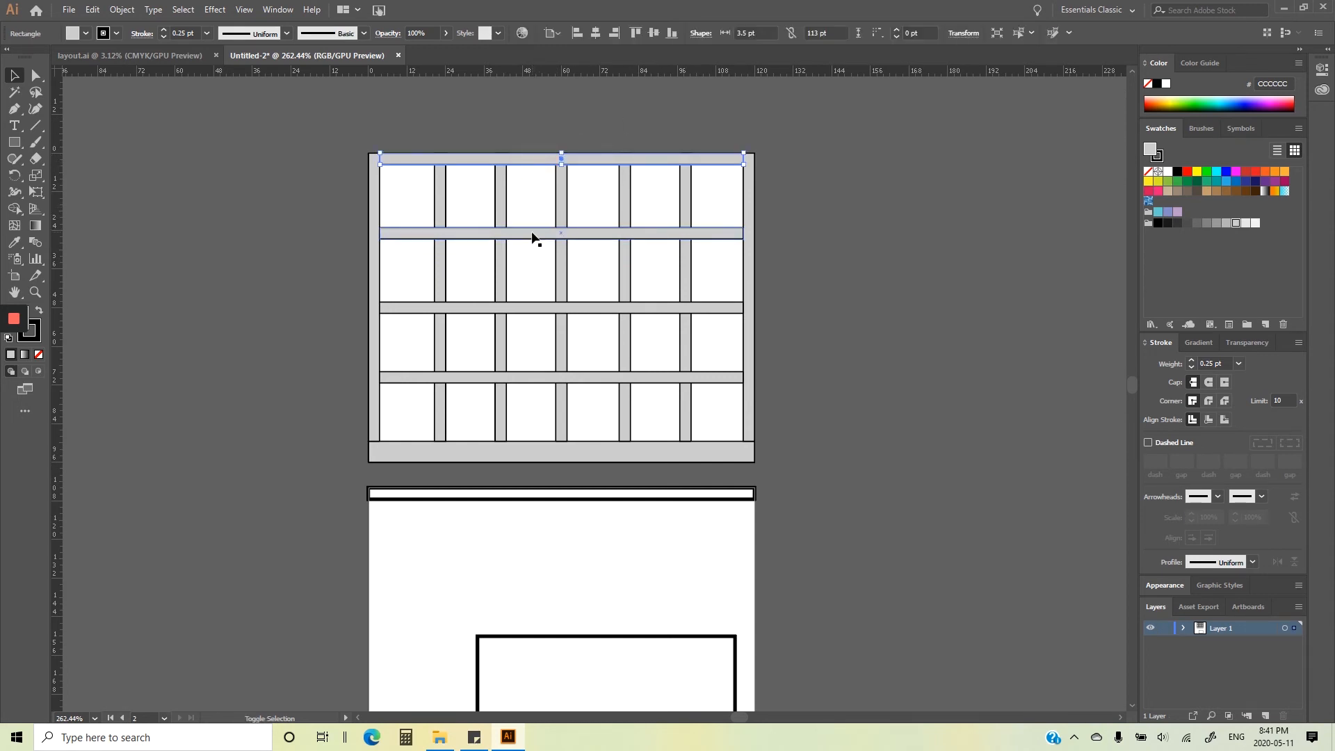
left_click(533, 234, "shift")
left_click(518, 310, "shift")
left_click(519, 379, "shift")
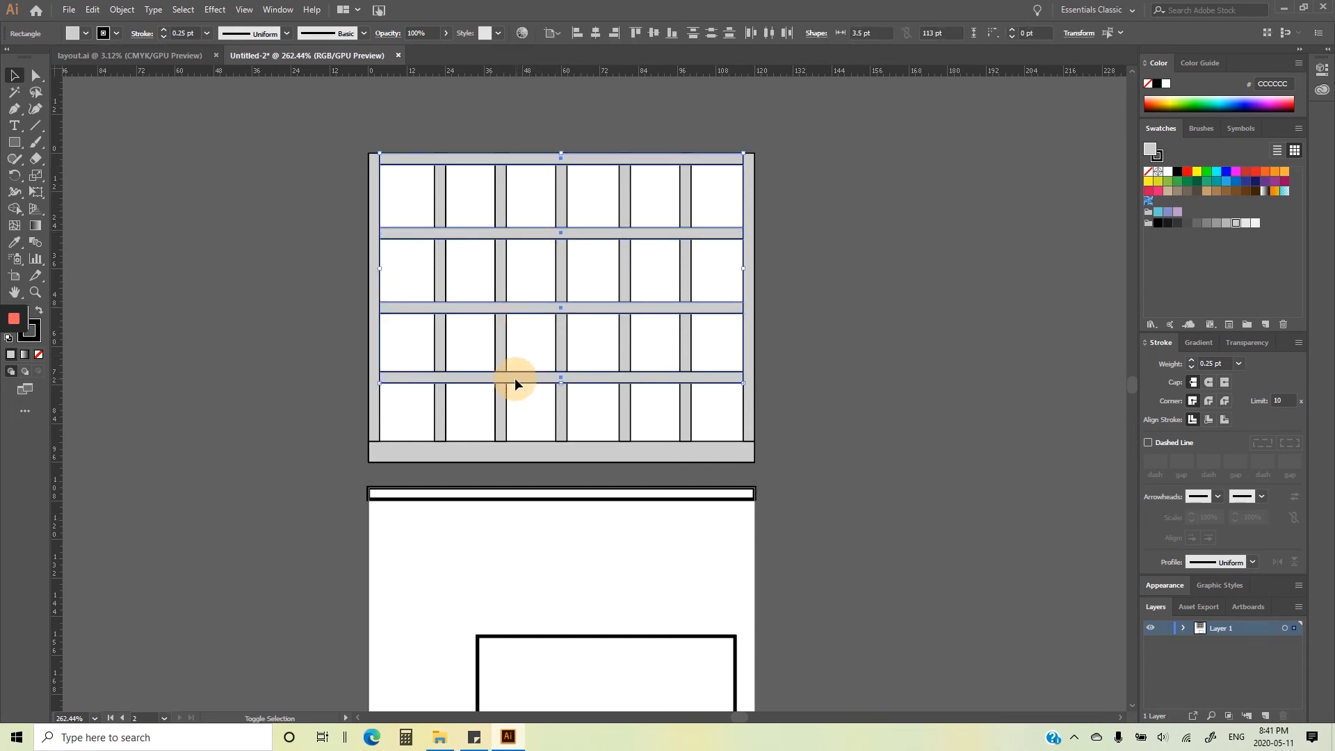
left_click(374, 278)
left_click(457, 160)
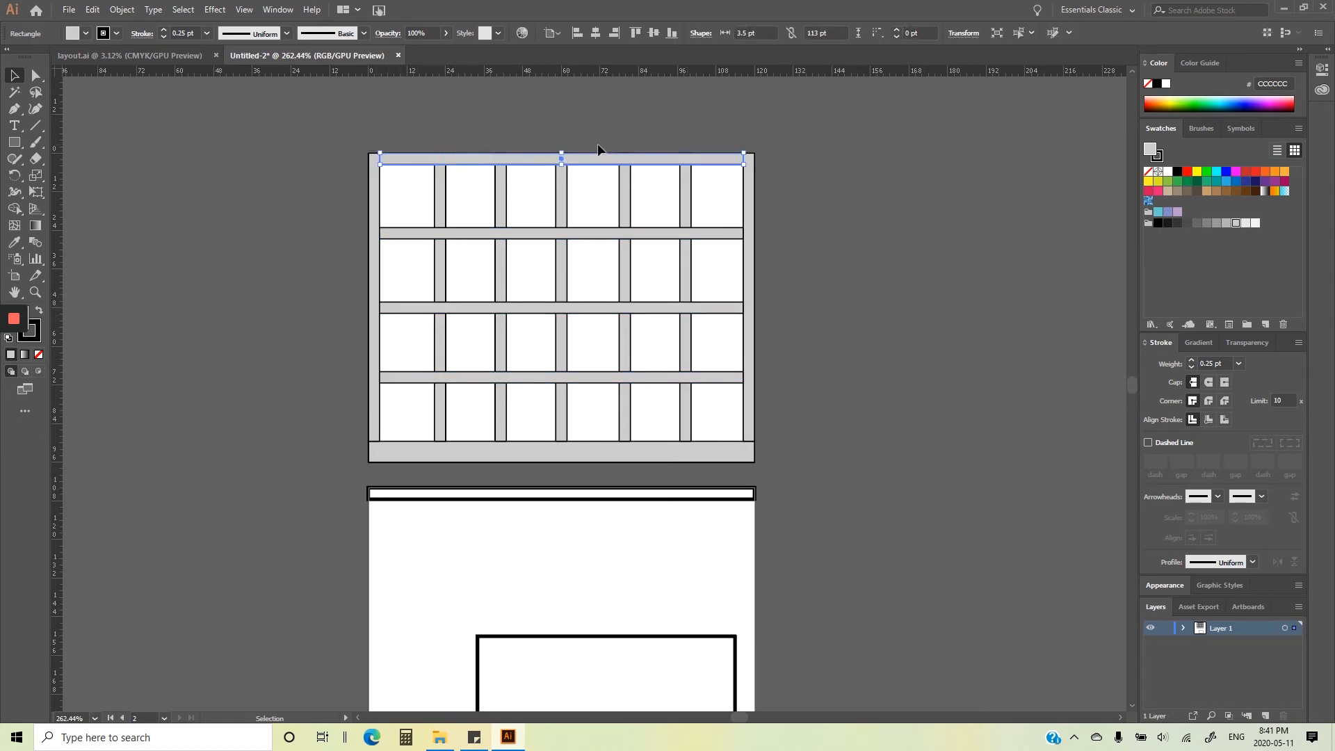
left_click(519, 118)
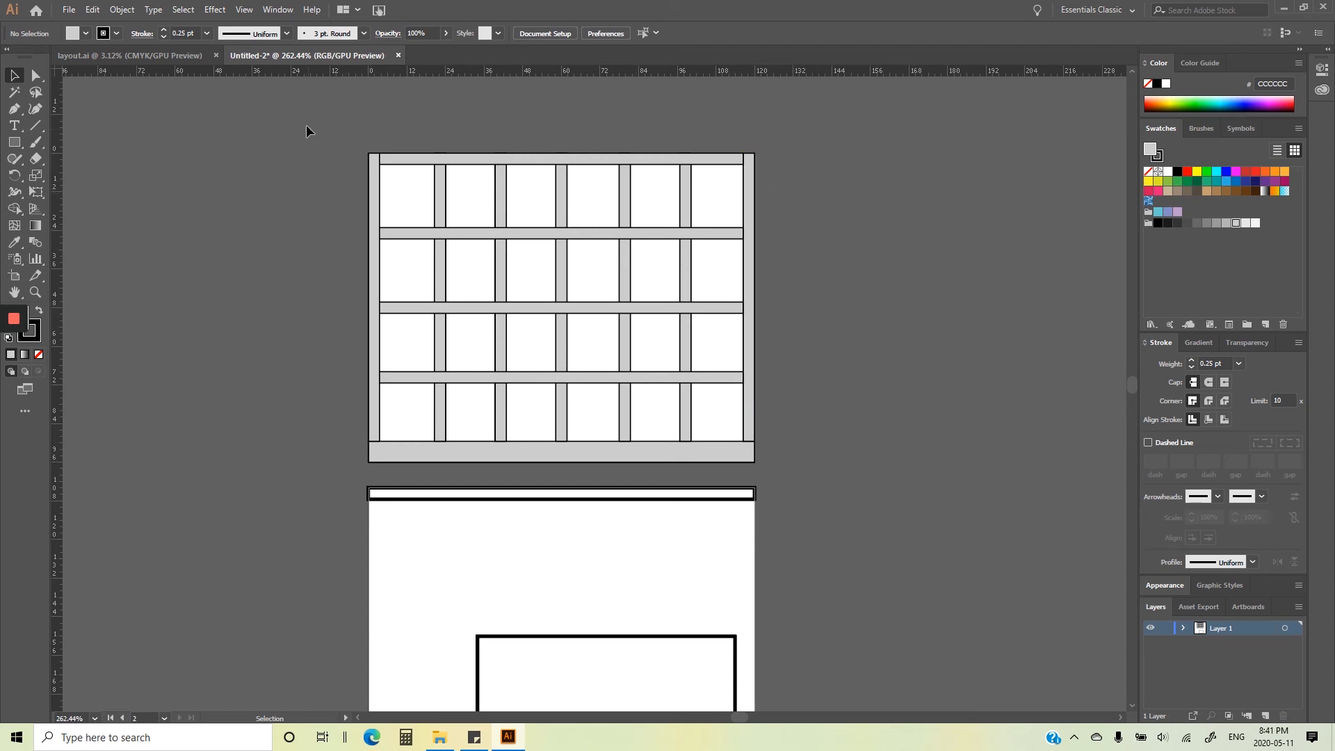
- Examine the wall elevation with three framed panels, including the top rail of the left frame
mouse_move(305, 125)
left_mouse_down()
mouse_move(682, 333)
mouse_move(798, 422)
left_mouse_up()
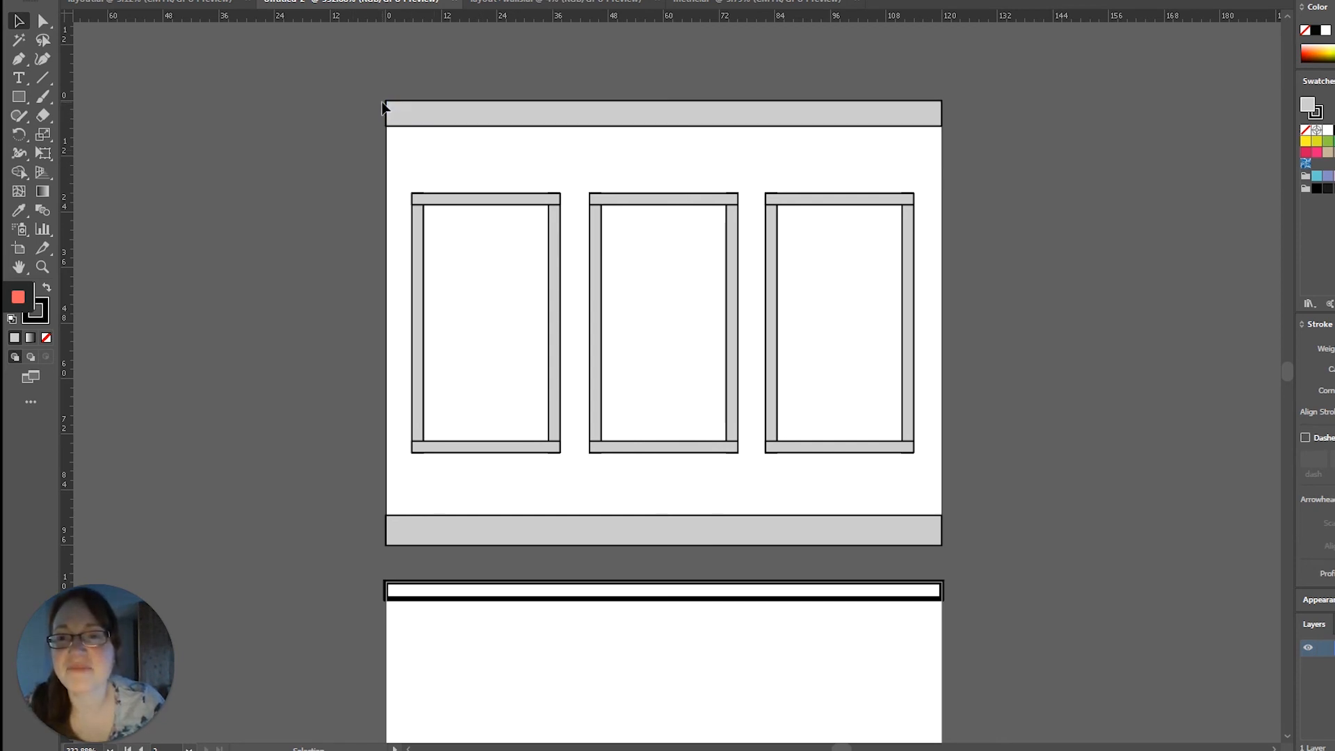
mouse_move(382, 103)
left_mouse_down()
mouse_move(590, 169)
mouse_move(823, 408)
left_mouse_up()
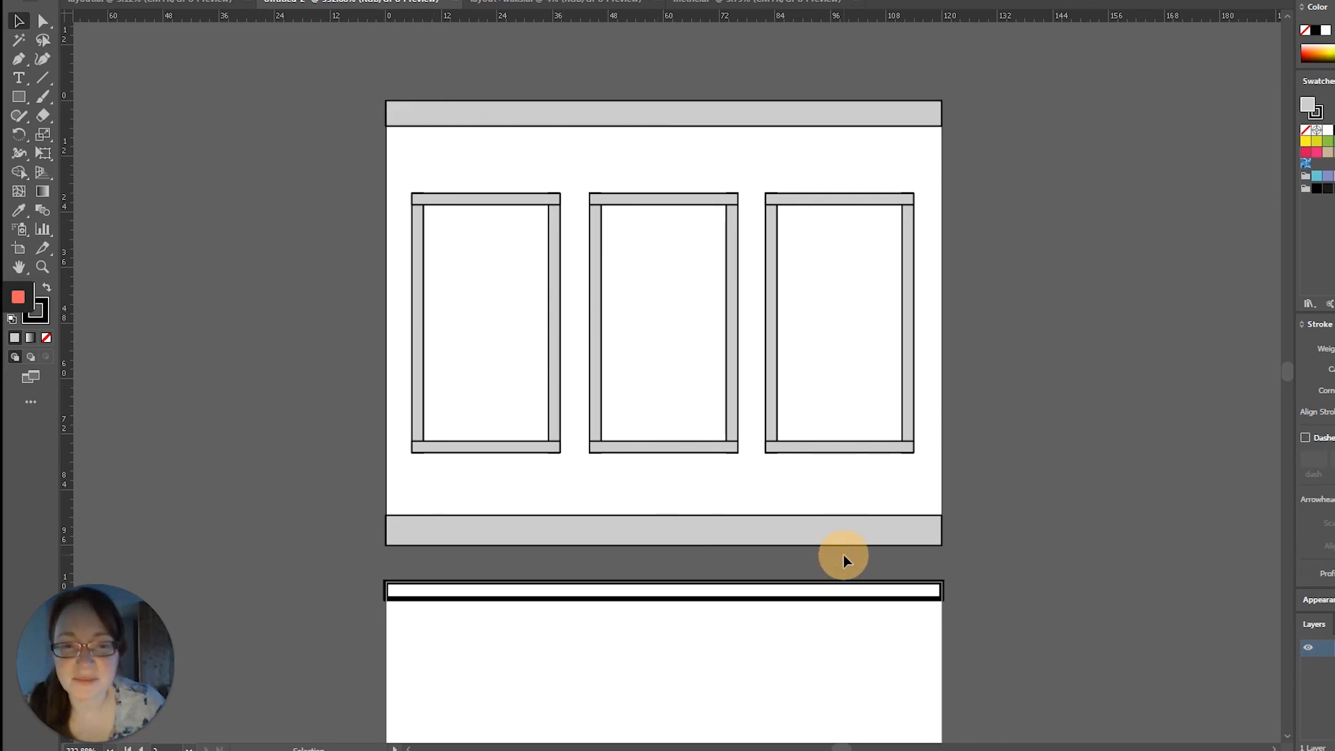
left_click_drag(844, 554, 844, 553)
scroll(806, 532, "down", 5)
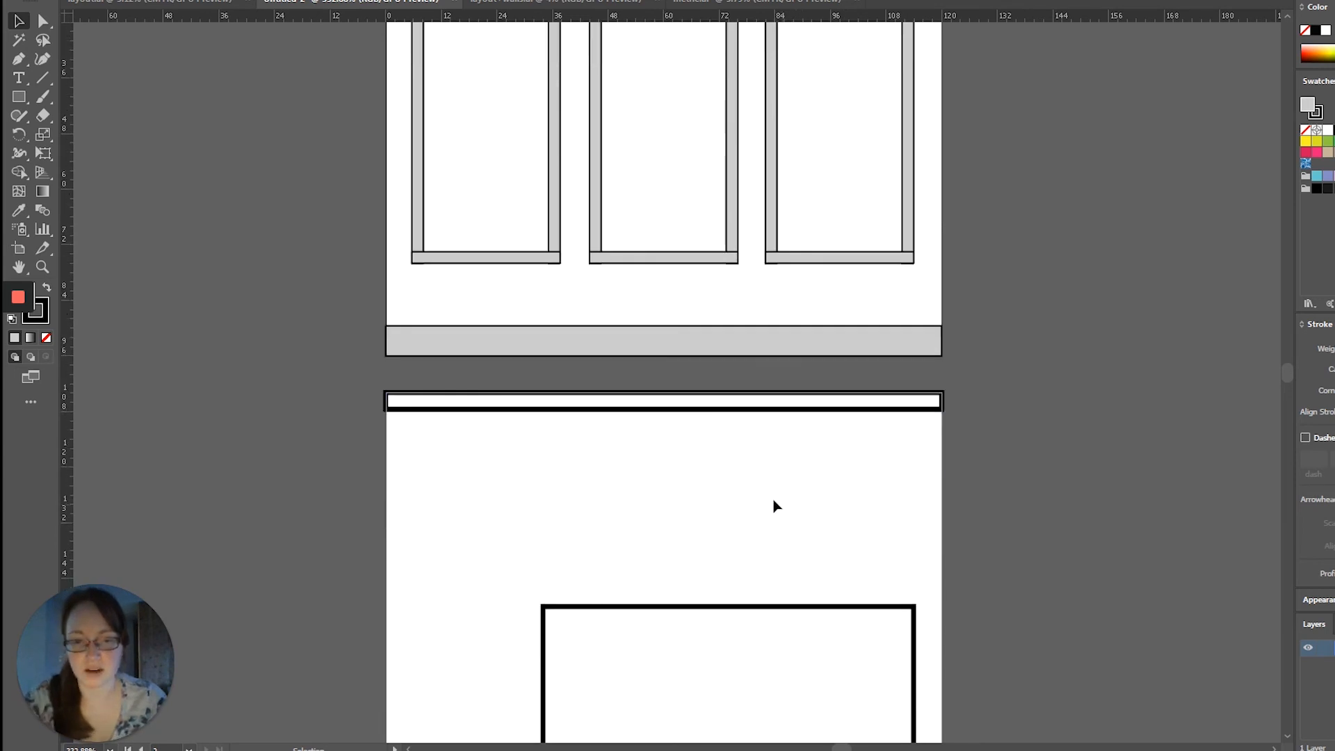
scroll(768, 504, "up", 4)
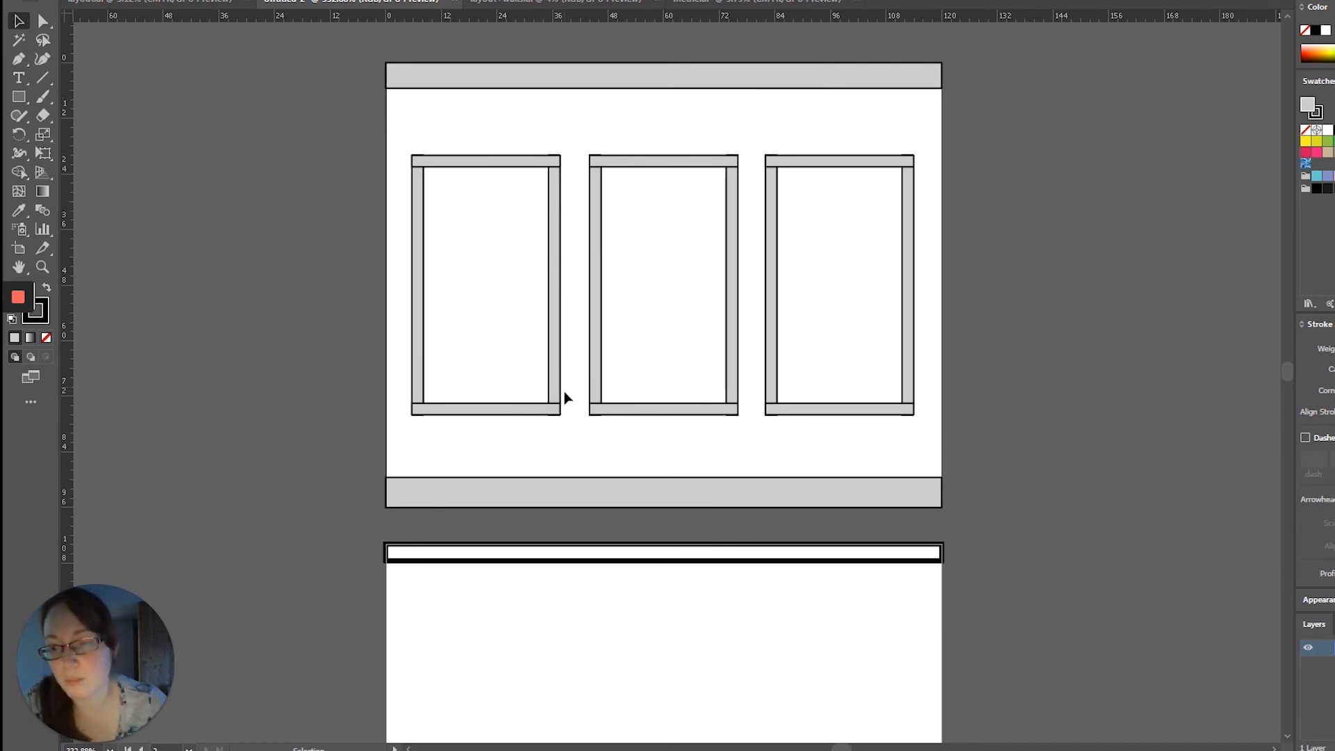
left_click(443, 163)
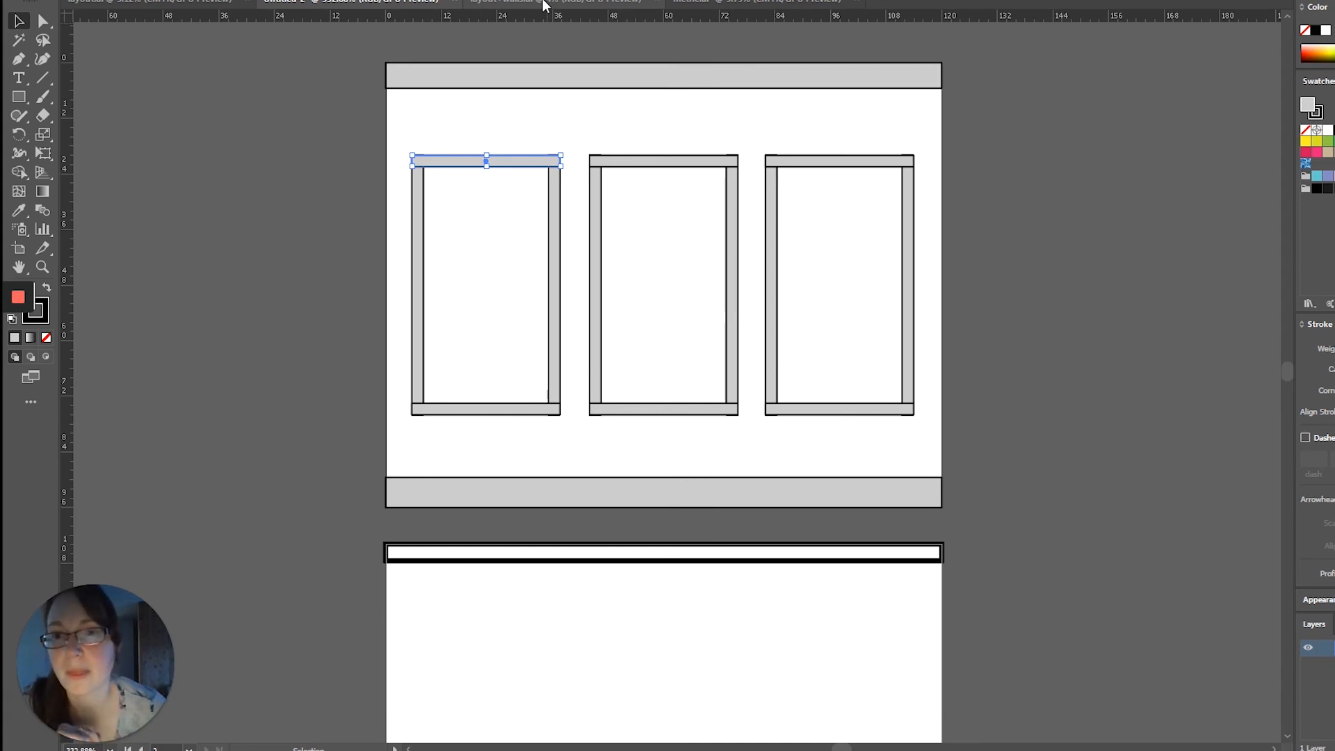
- Switch to the Blue Room layout document and examine its floor plan, wall elevations and material list
left_click(544, 6)
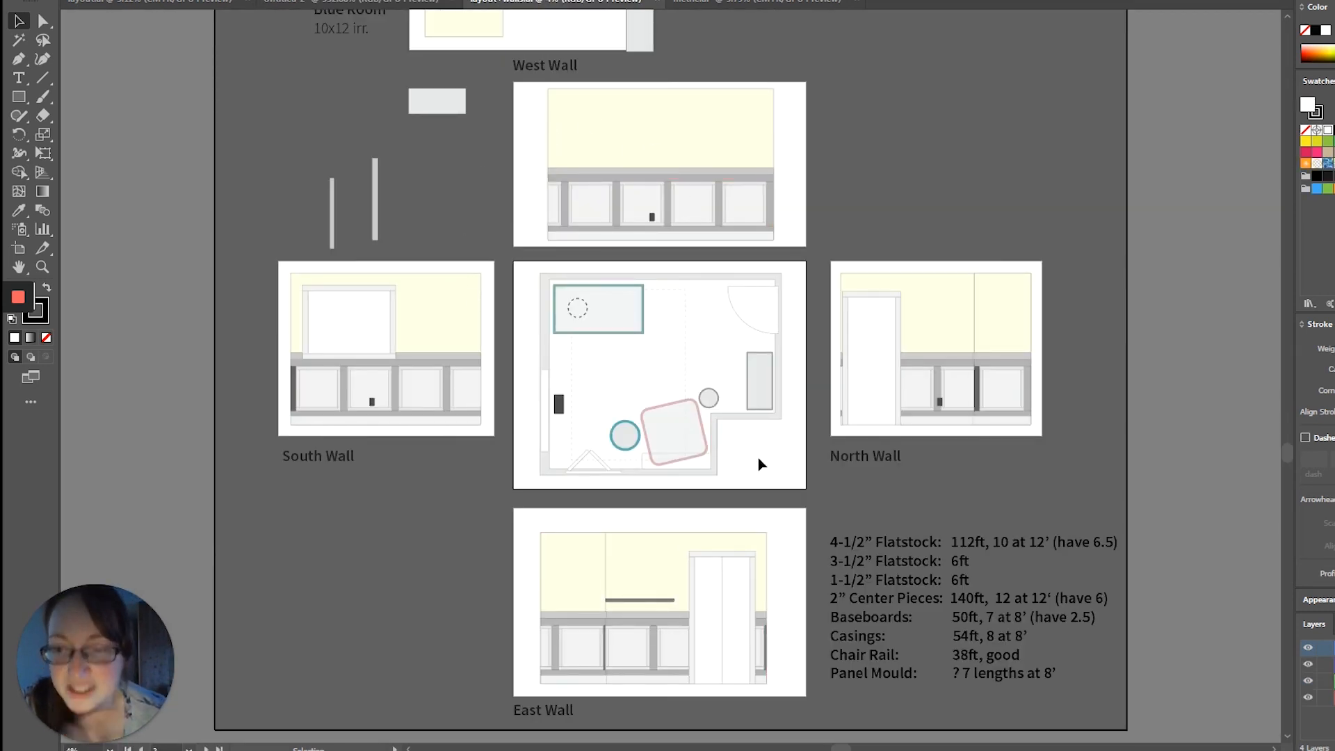
left_click(19, 23)
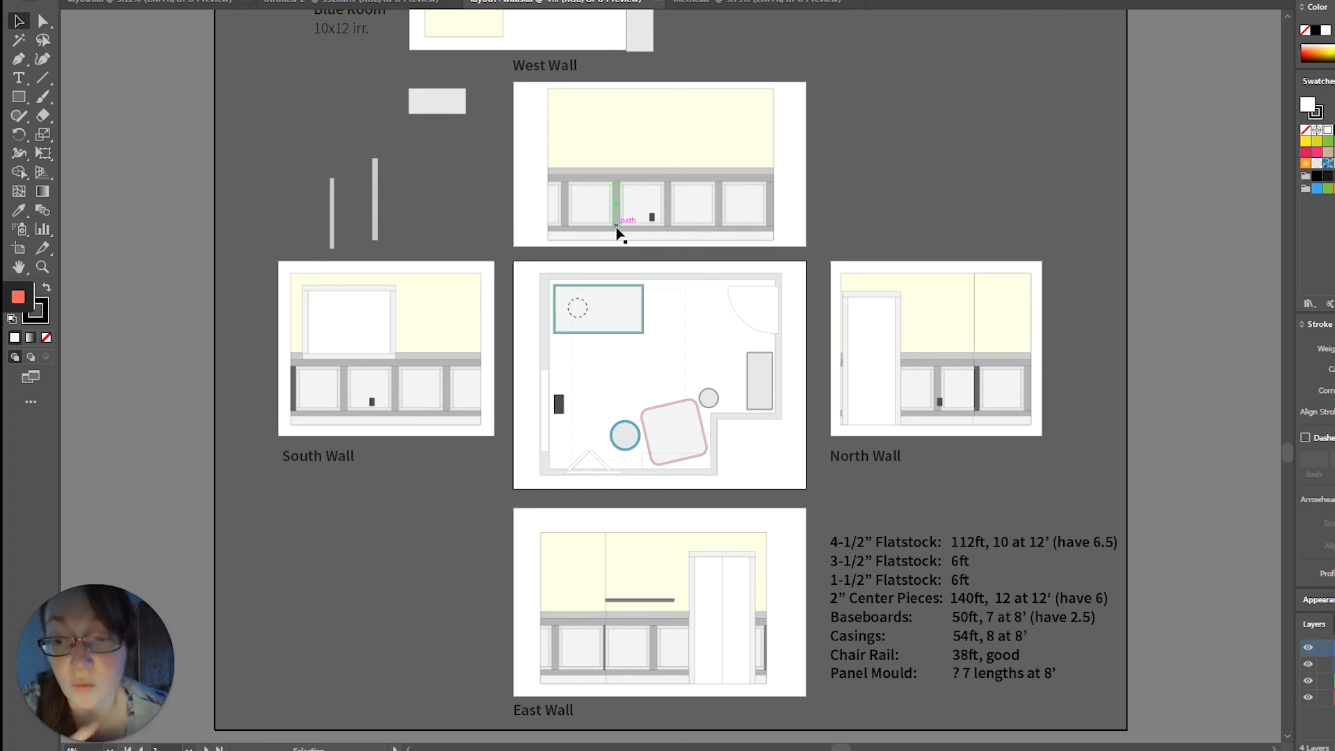
left_click(618, 212)
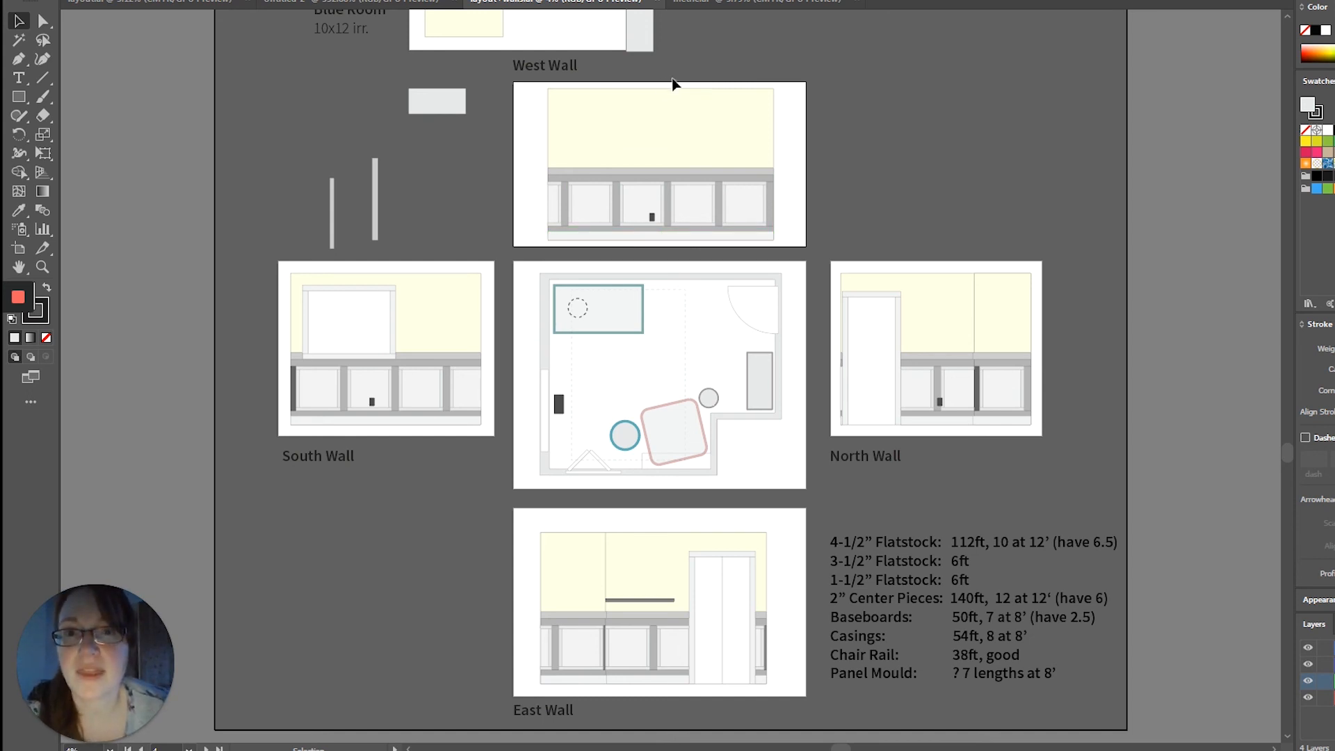
- Switch to the document with the teal wall elevations and compare the five wainscoting designs
left_click(702, 9)
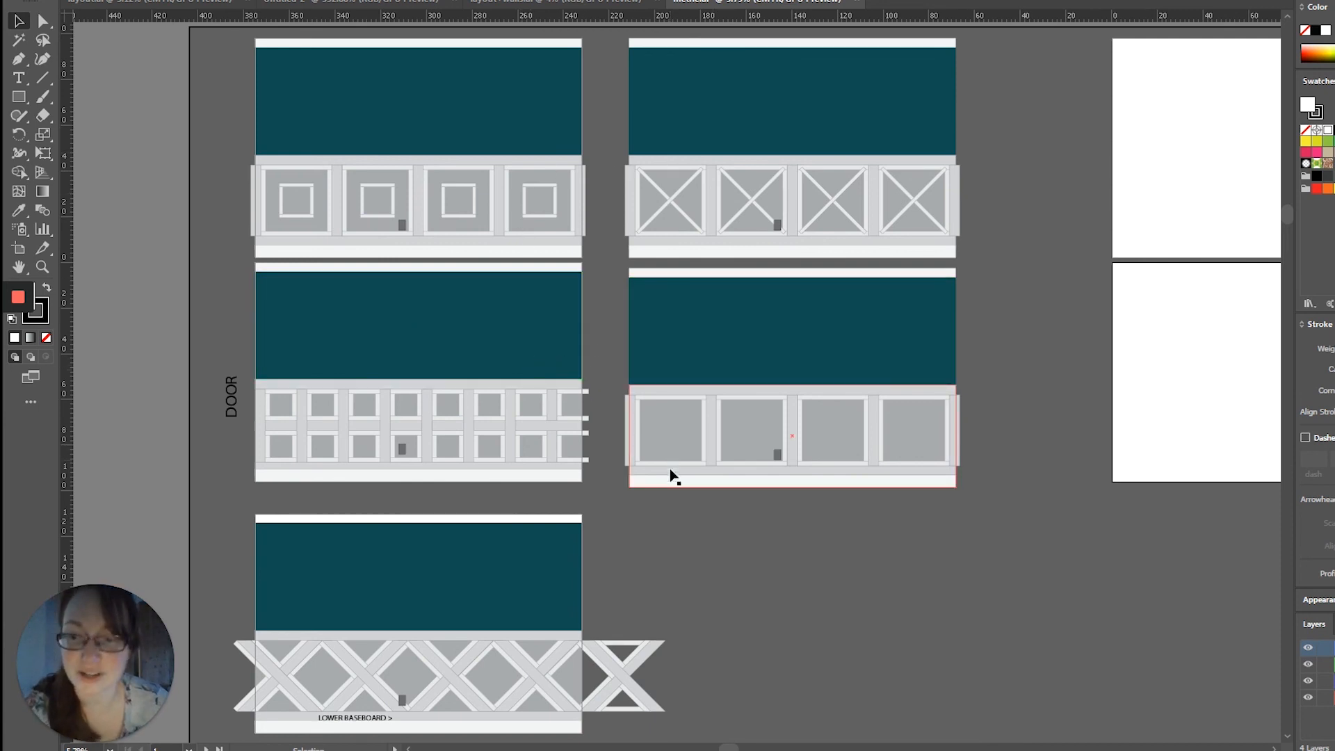
left_click(559, 657)
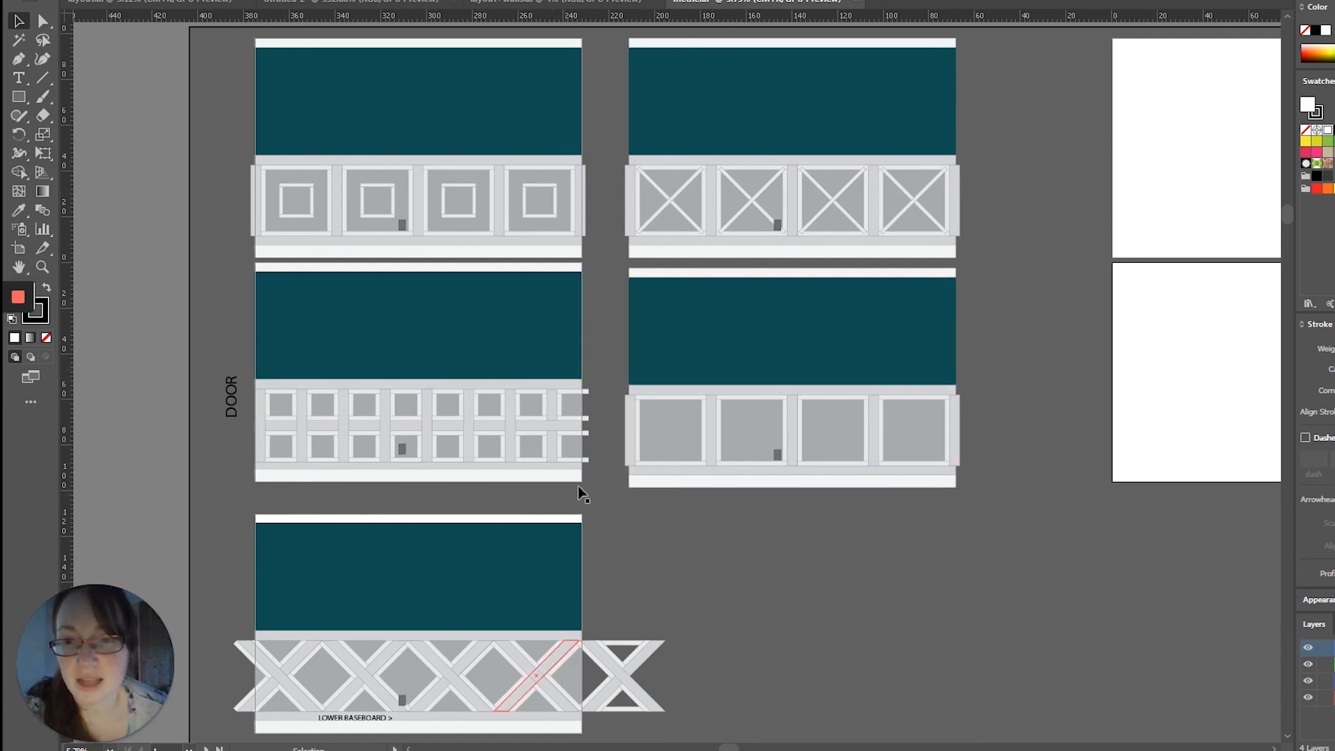
left_click(388, 616)
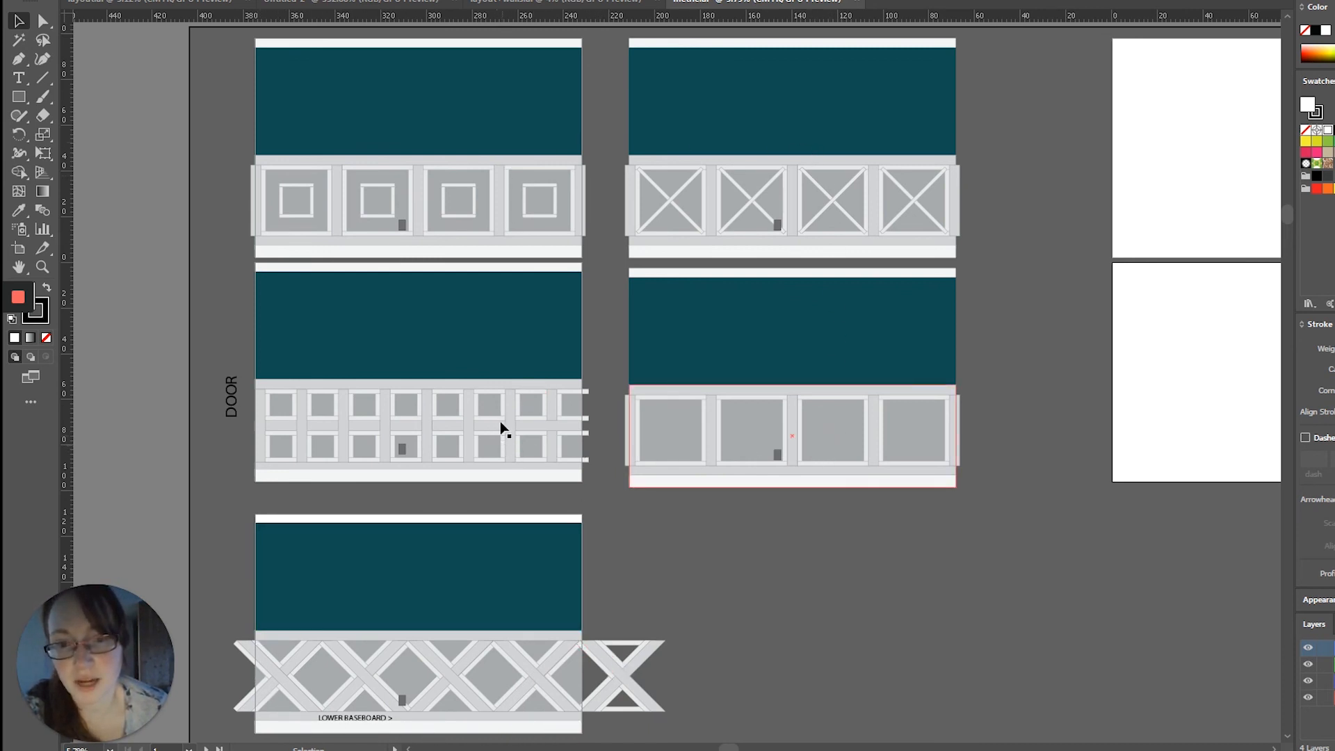
left_click(547, 203)
left_click(655, 617)
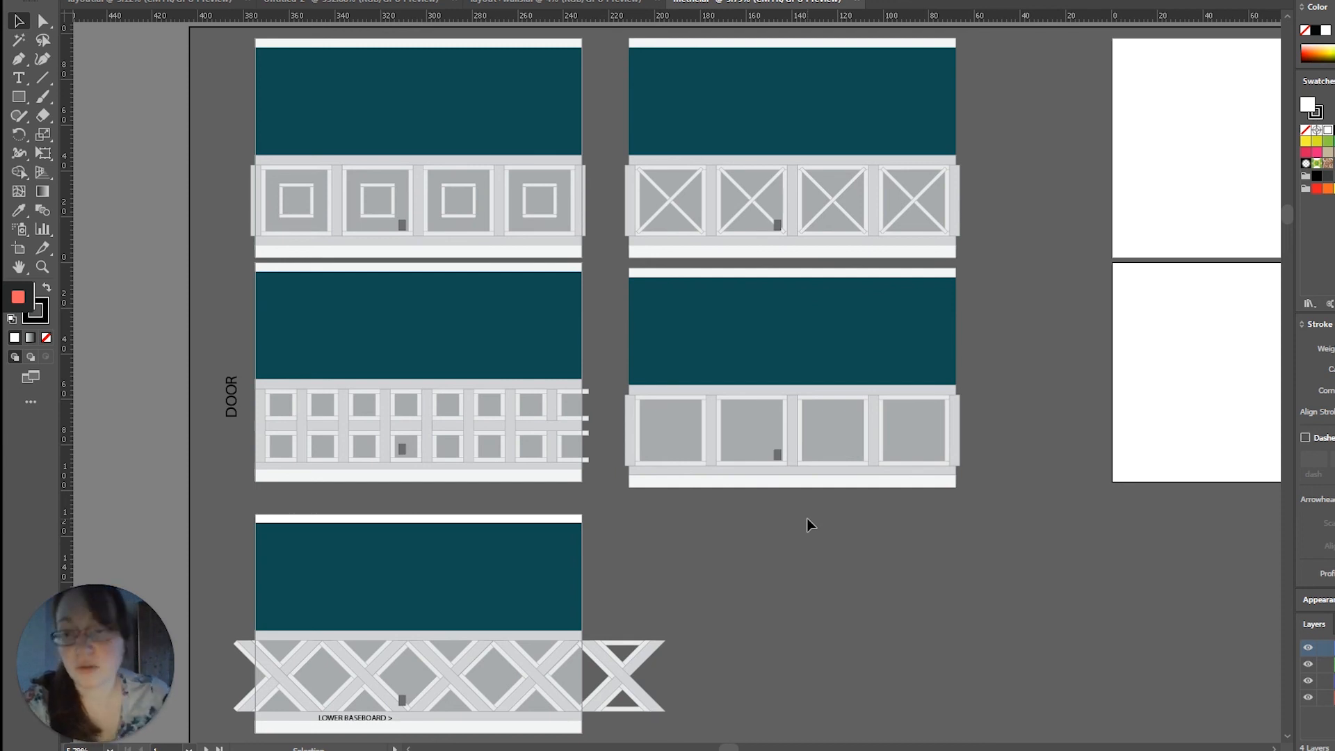
left_click(645, 329)
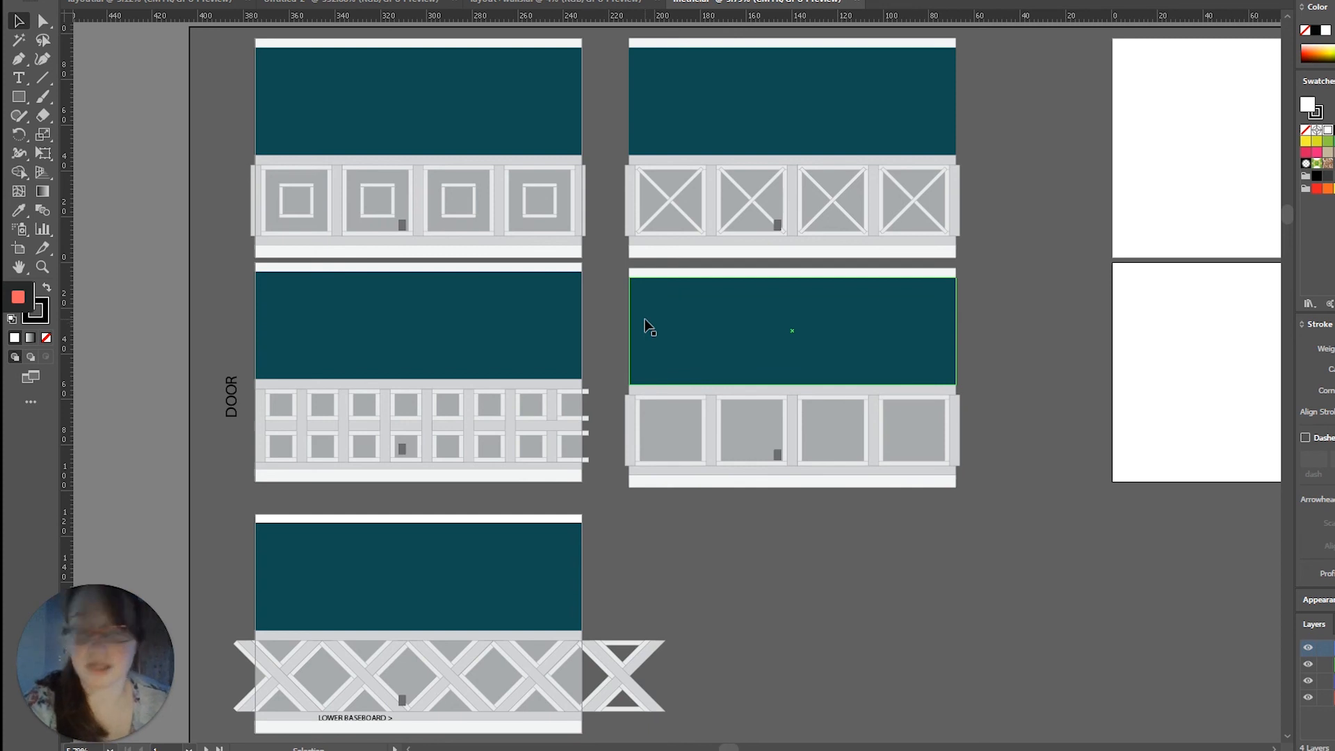
left_click(606, 295)
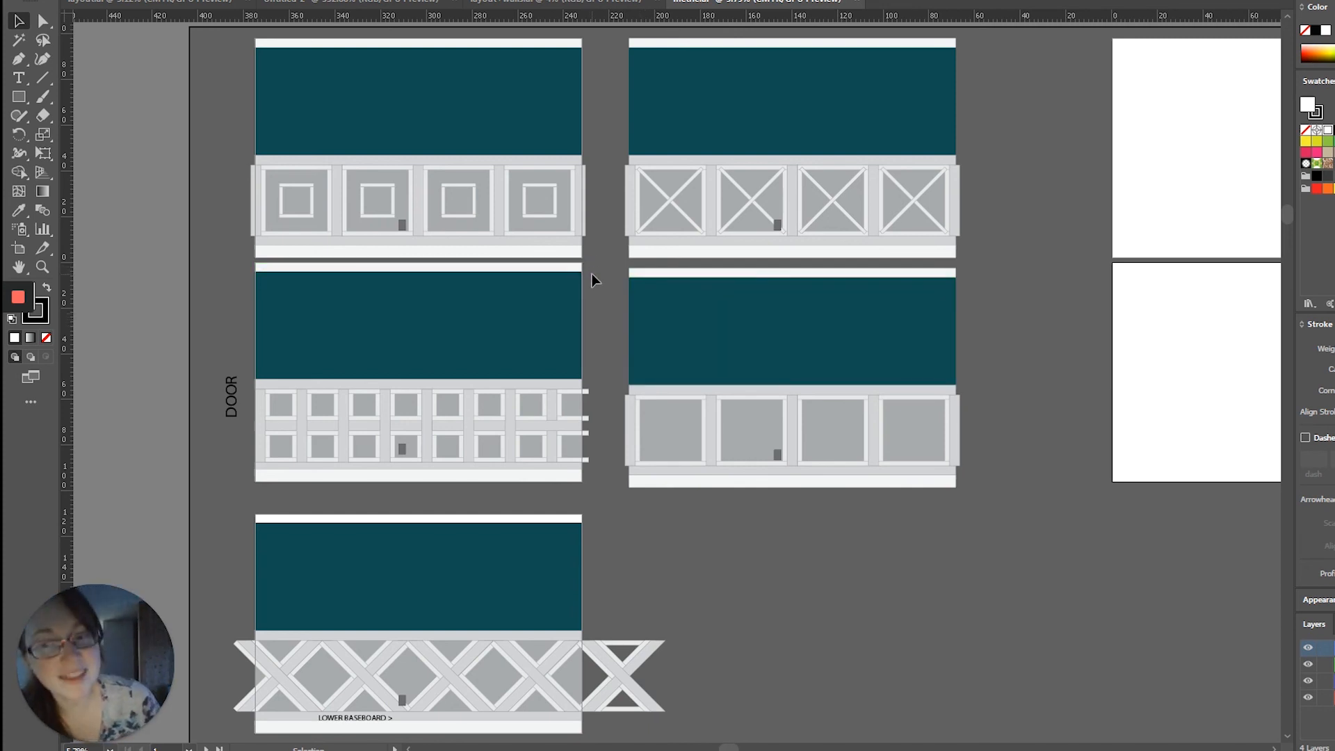